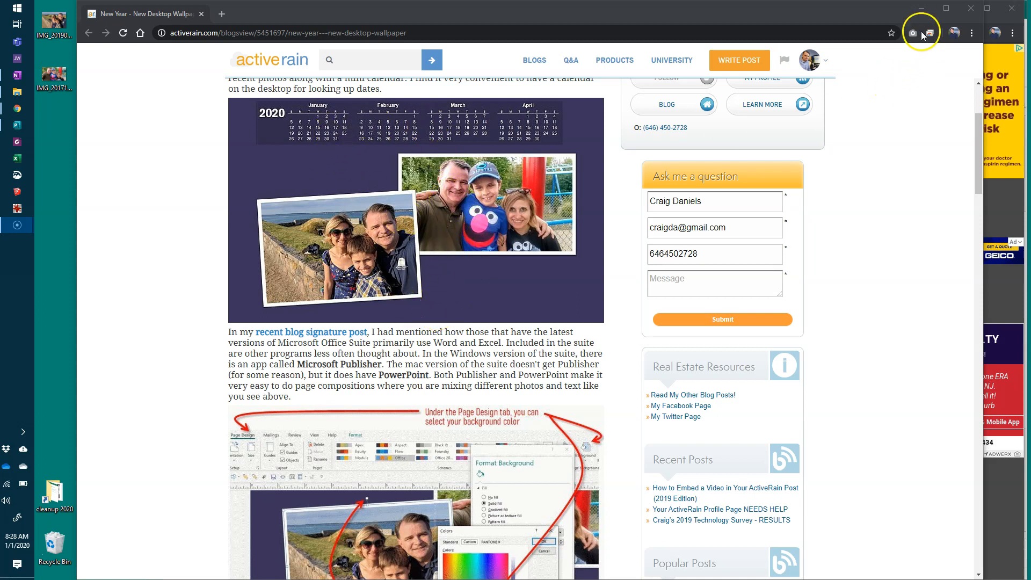
Step: Minimize the open browser and Publisher windows to show the desktop
{"action": "left_click", "coordinate": [922, 8]}
{"action": "left_click", "coordinate": [965, 9]}
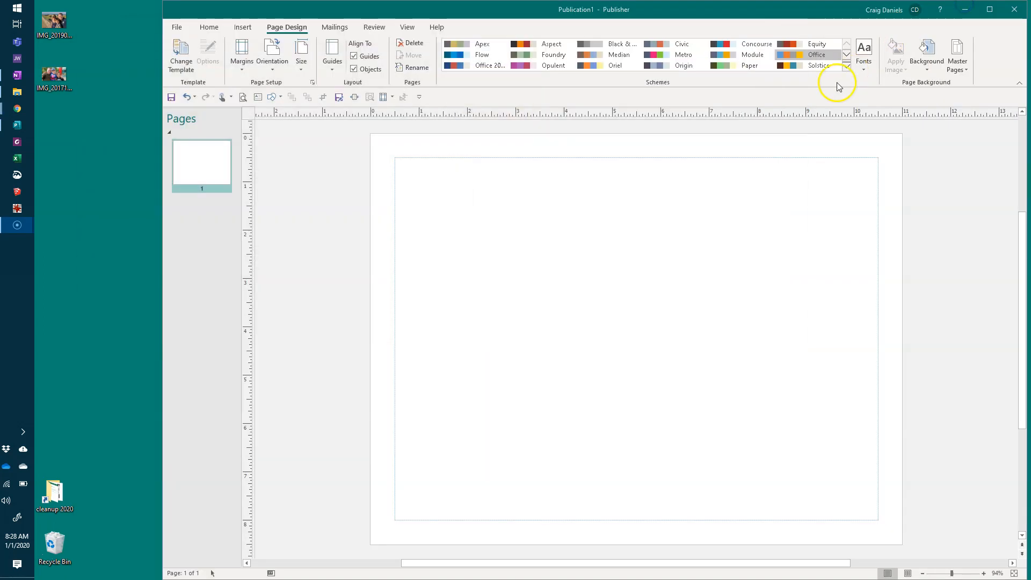
{"action": "left_click", "coordinate": [965, 9]}
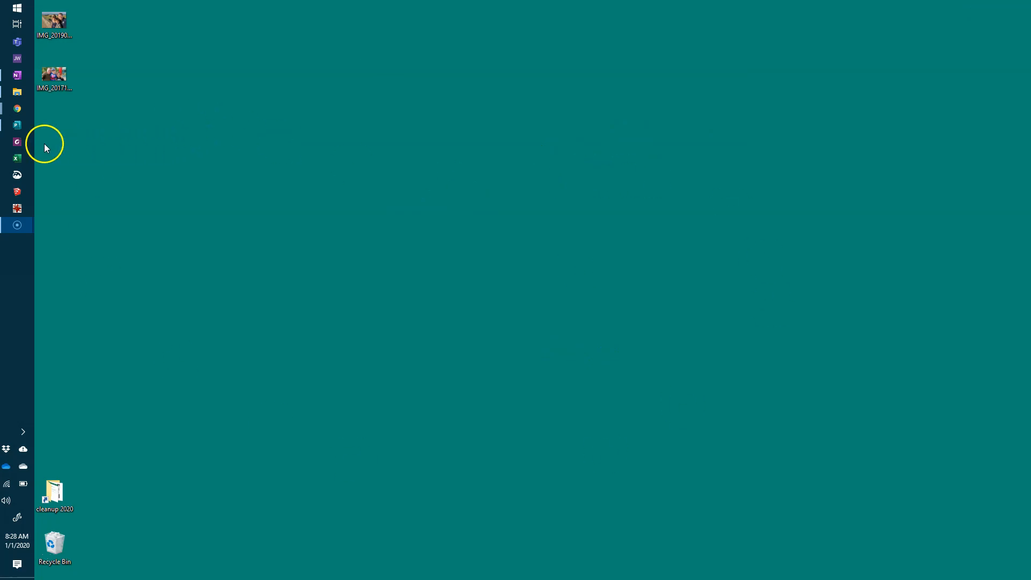
Step: Bring back the browser and read through the blog post's wallpaper instructions, from the background and photo styling to the Photopea section
{"action": "mouse_move", "coordinate": [17, 110]}
{"action": "left_click", "coordinate": [69, 150]}
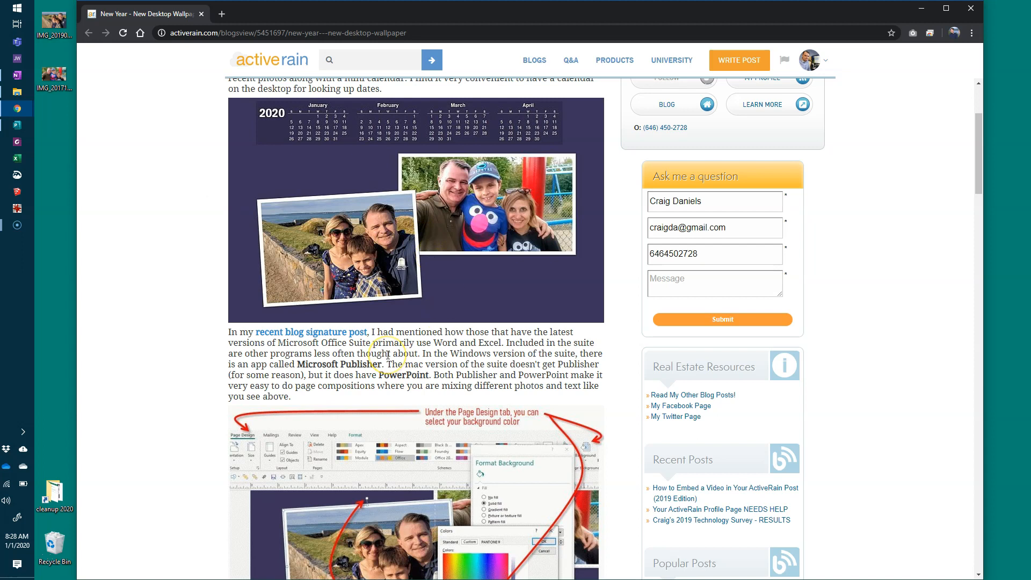
{"action": "scroll", "coordinate": [388, 355], "scroll_direction": "down", "scroll_amount": 3}
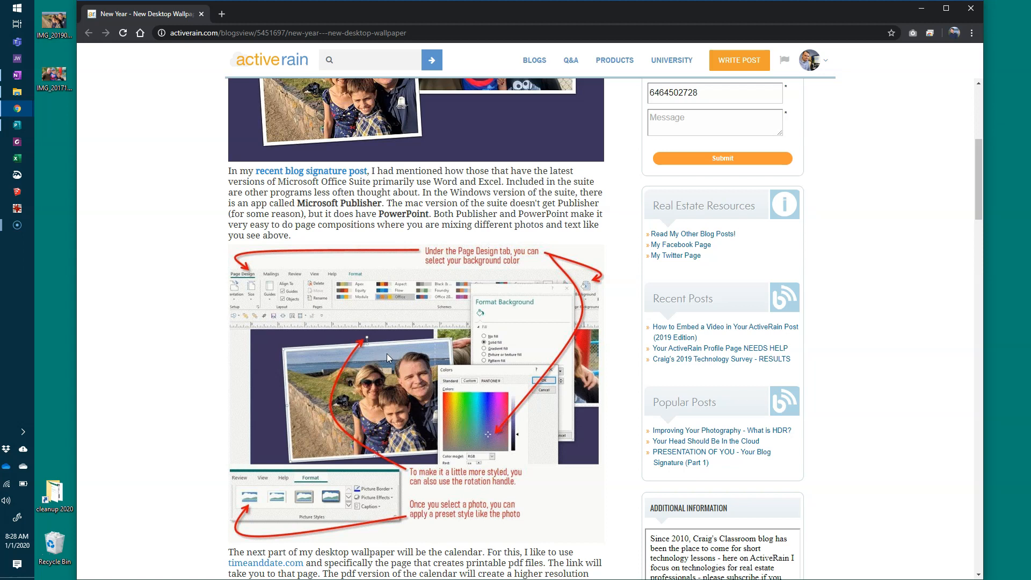
{"action": "scroll", "coordinate": [387, 354], "scroll_direction": "down", "scroll_amount": 3}
{"action": "scroll", "coordinate": [389, 358], "scroll_direction": "down", "scroll_amount": 3}
{"action": "scroll", "coordinate": [390, 359], "scroll_direction": "up", "scroll_amount": 3}
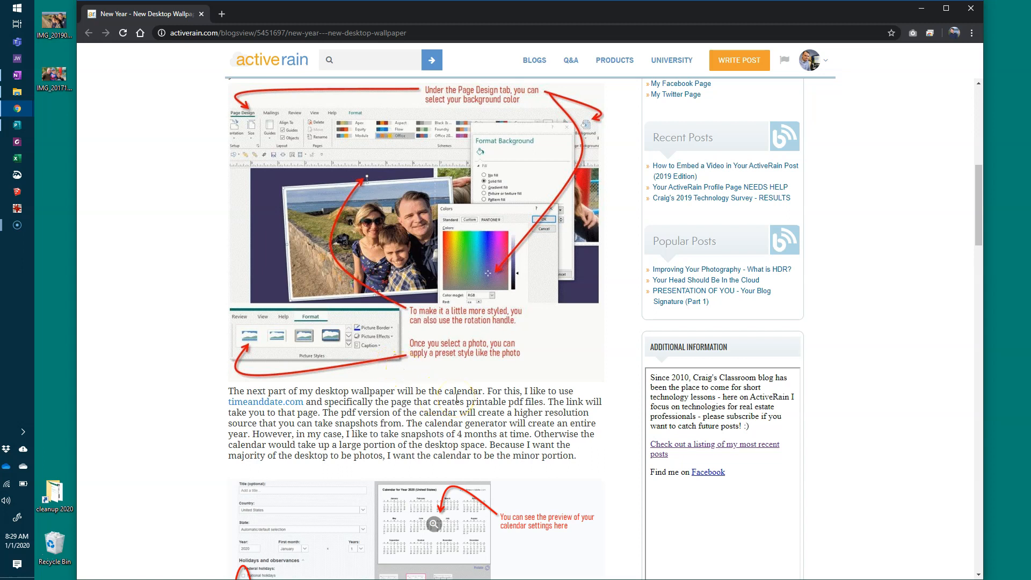
{"action": "scroll", "coordinate": [456, 399], "scroll_direction": "up", "scroll_amount": 4}
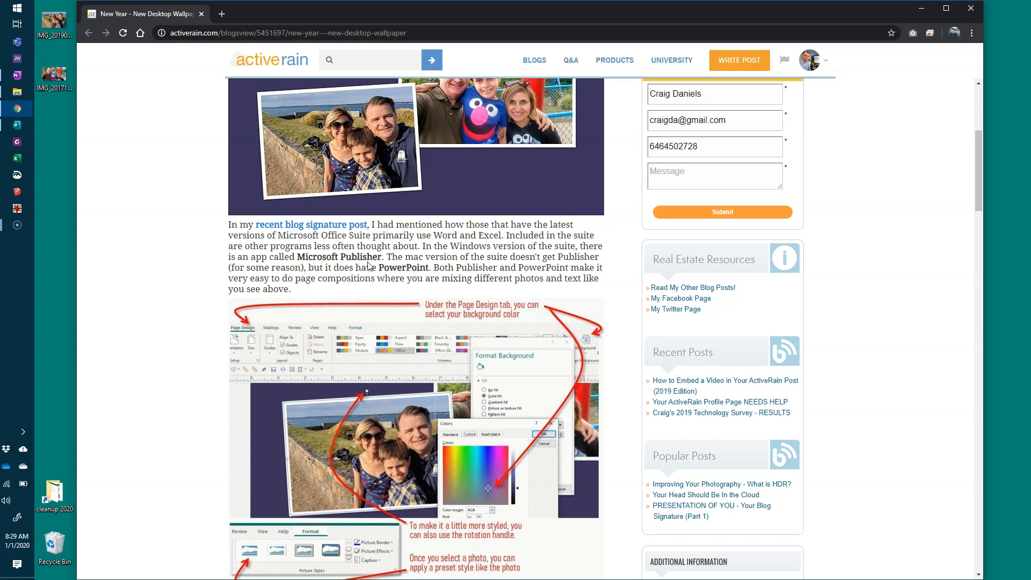
{"action": "scroll", "coordinate": [369, 265], "scroll_direction": "down", "scroll_amount": 7}
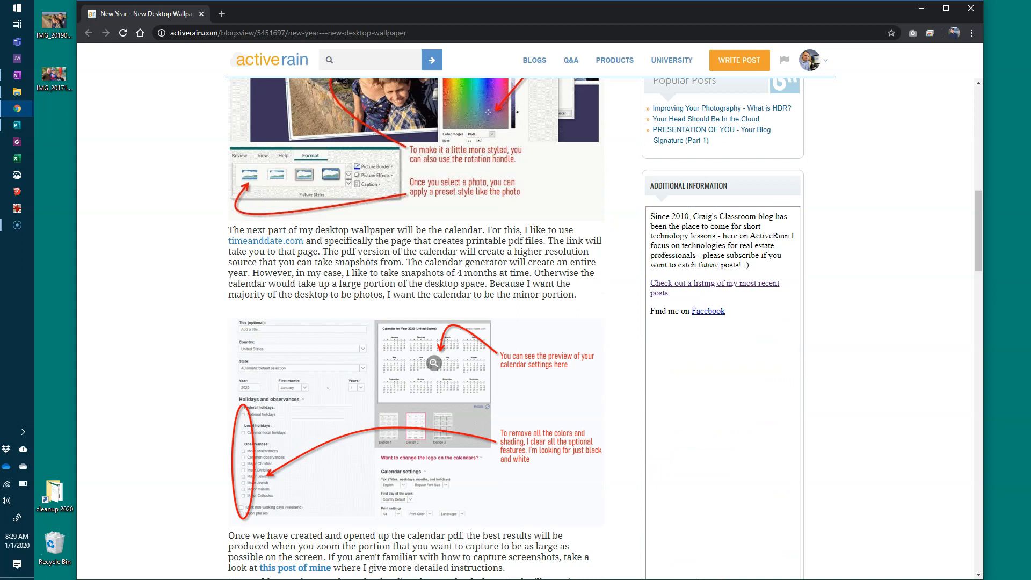
{"action": "scroll", "coordinate": [446, 242], "scroll_direction": "down", "scroll_amount": 3}
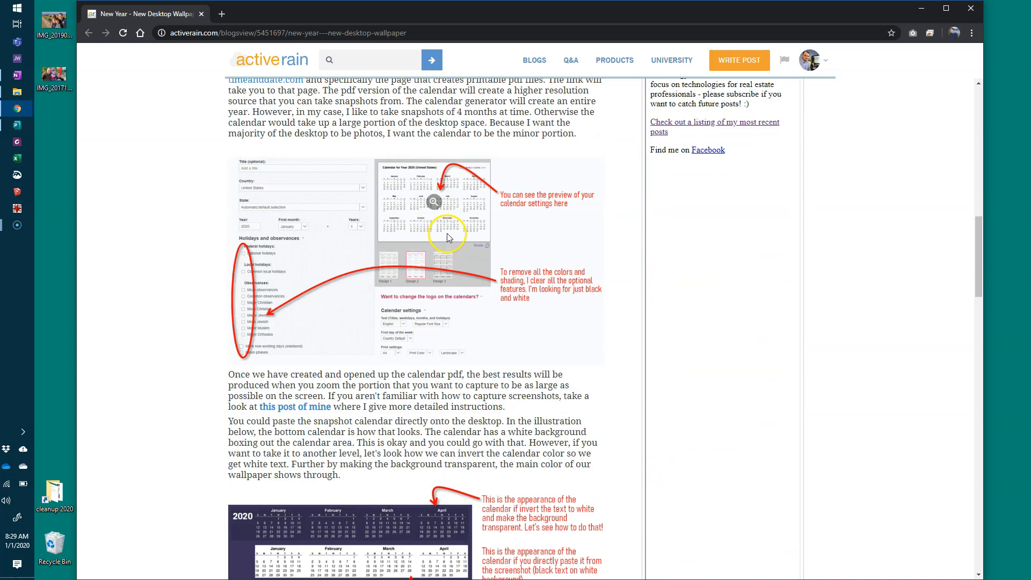
{"action": "scroll", "coordinate": [444, 235], "scroll_direction": "down", "scroll_amount": 3}
{"action": "scroll", "coordinate": [433, 261], "scroll_direction": "down", "scroll_amount": 5}
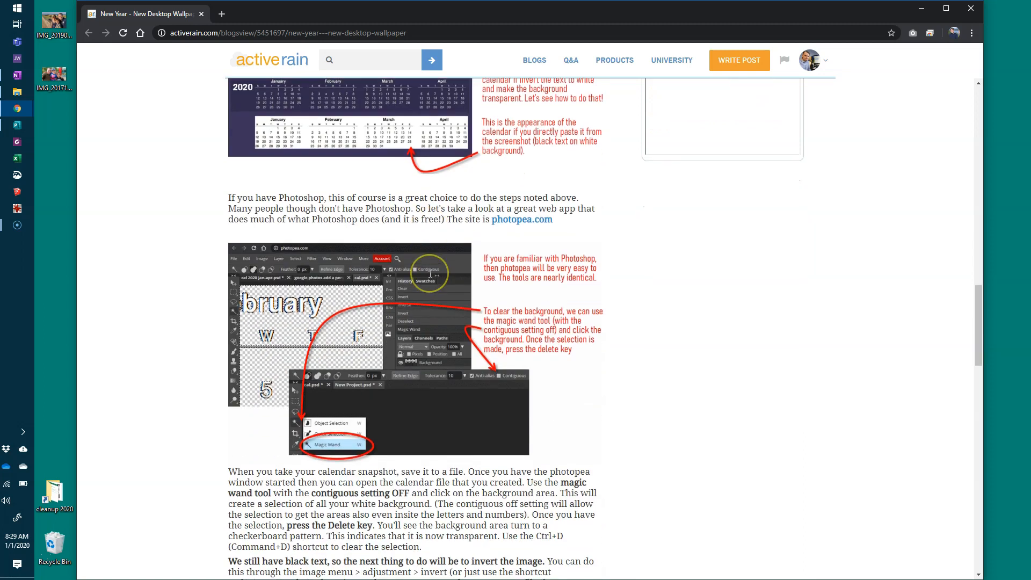
{"action": "left_click", "coordinate": [432, 277]}
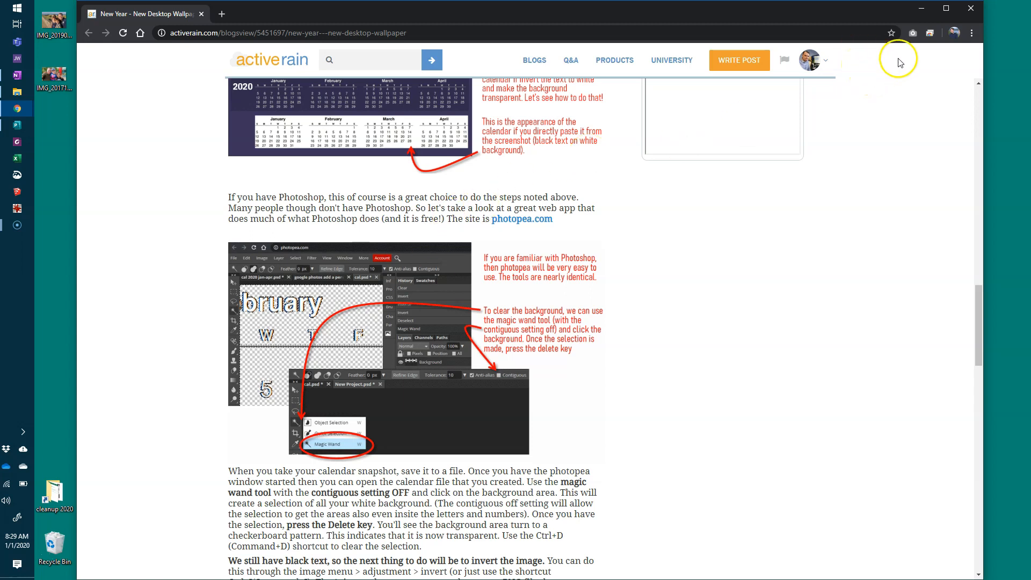
Step: Switch from the browser to the blank publication in Publisher and show its page design options
{"action": "left_click", "coordinate": [922, 8]}
{"action": "left_click", "coordinate": [23, 125]}
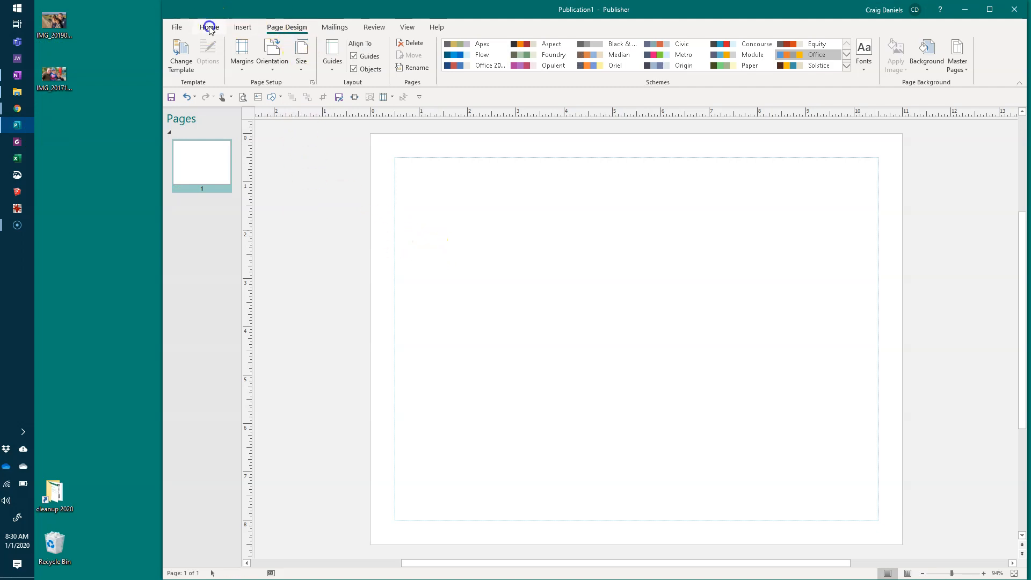
{"action": "scroll", "coordinate": [247, 24], "scroll_direction": "up", "scroll_amount": 2}
{"action": "scroll", "coordinate": [250, 24], "scroll_direction": "down", "scroll_amount": 2}
{"action": "left_click", "coordinate": [332, 25]}
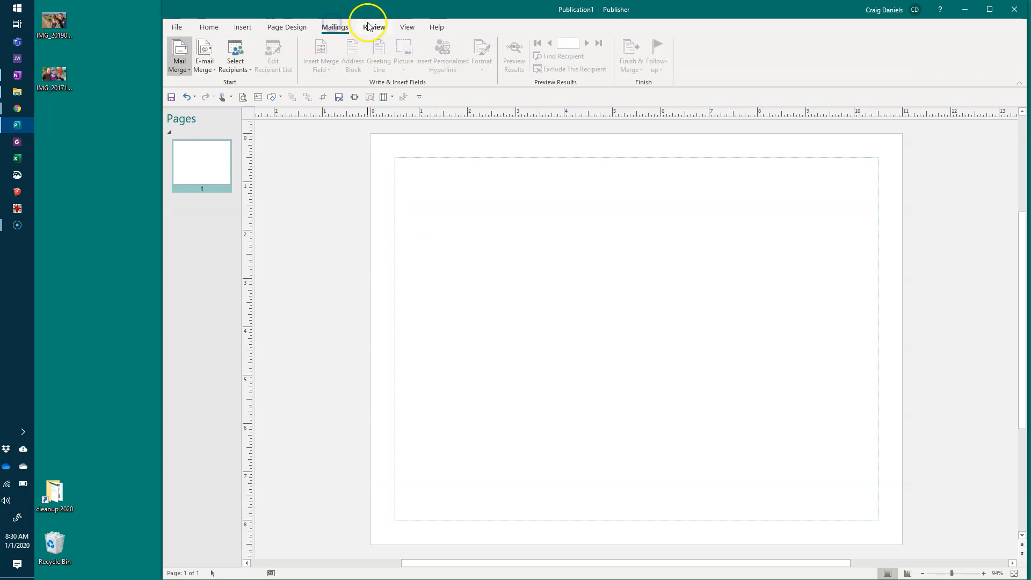
{"action": "left_click", "coordinate": [289, 28]}
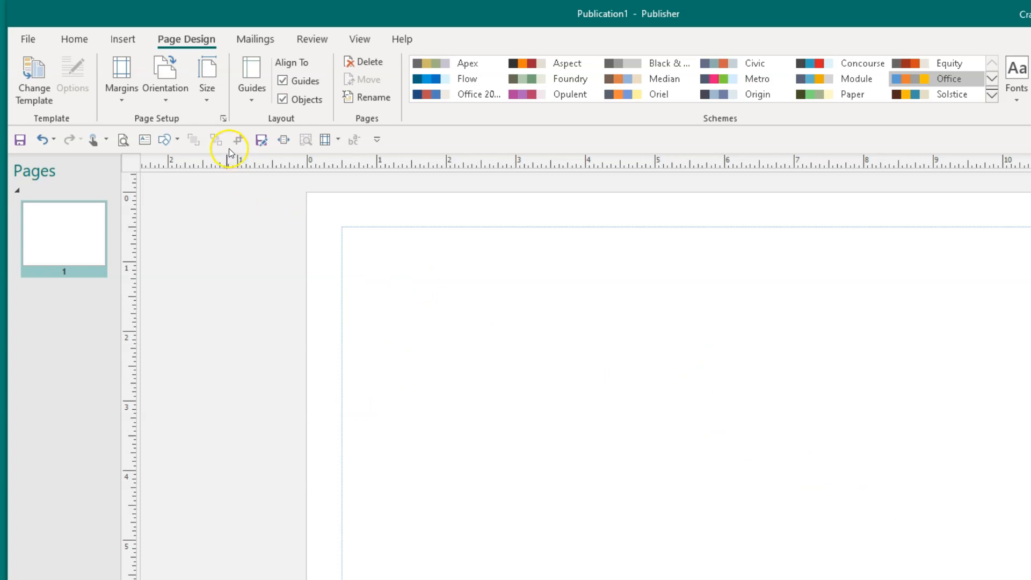
Step: Set the publication's page size to 16" wide by 9" high
{"action": "left_click", "coordinate": [211, 106]}
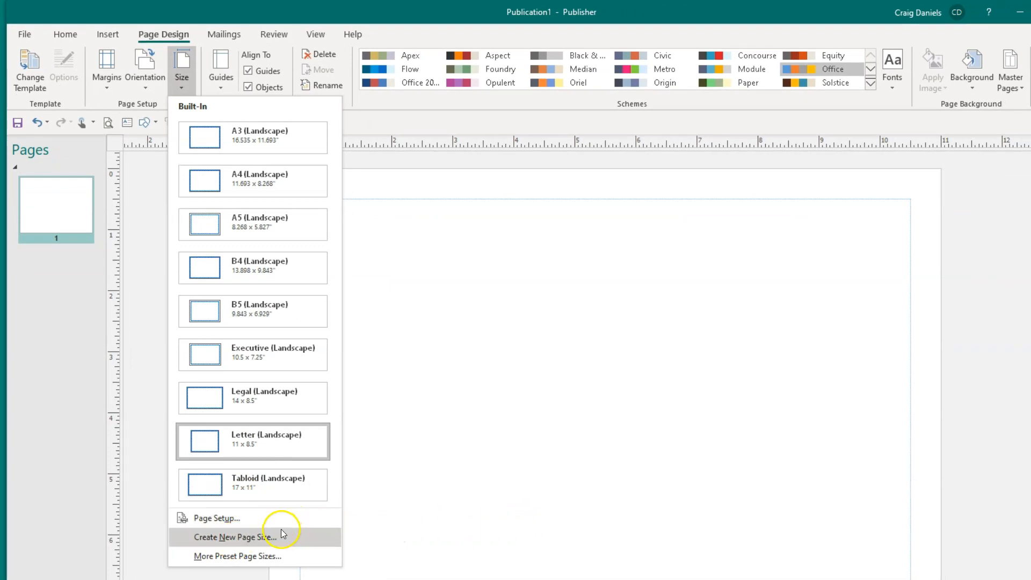
{"action": "left_click", "coordinate": [236, 521]}
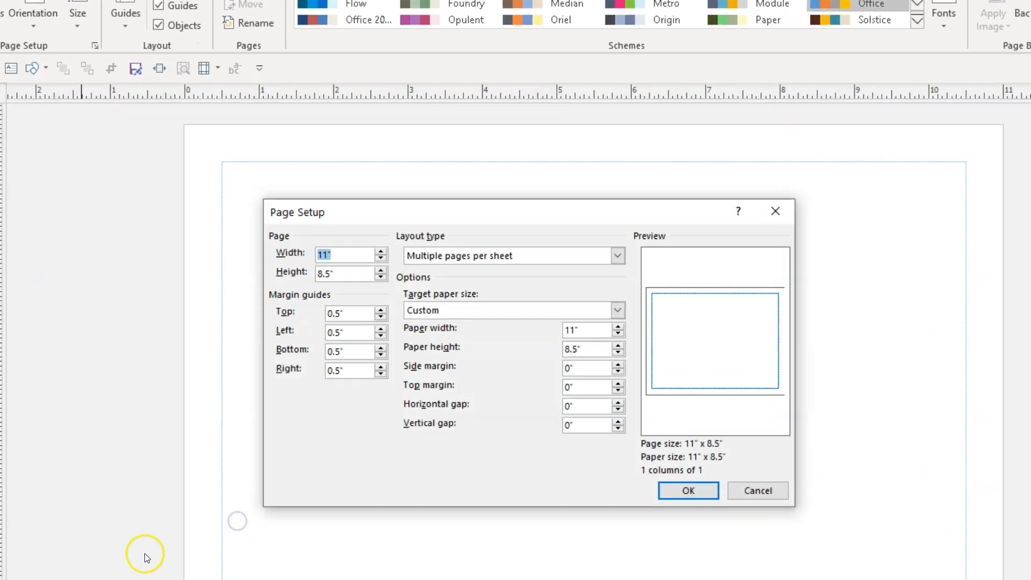
{"action": "type", "text": "166"}
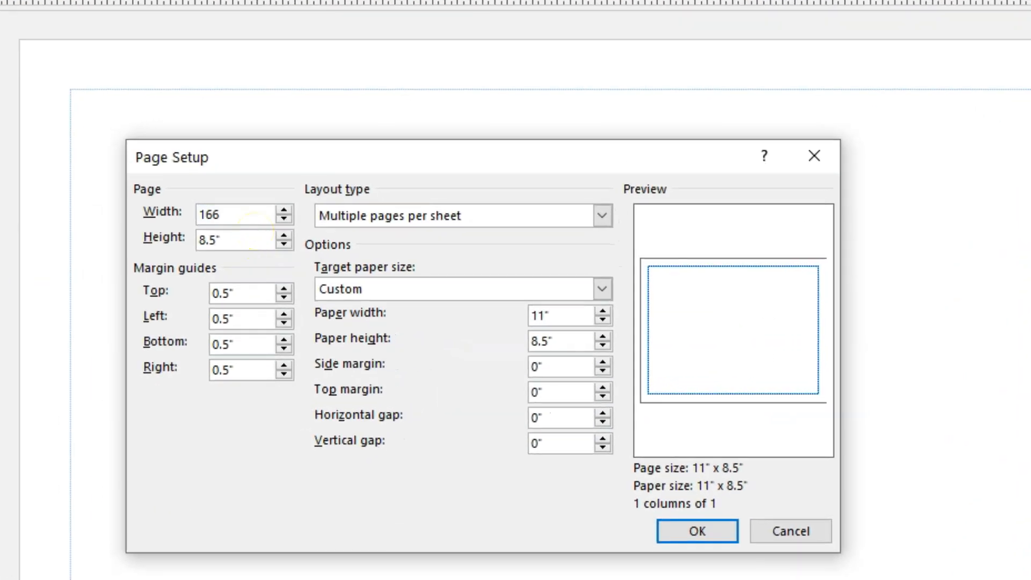
{"action": "key", "text": "BackSpace"}
{"action": "left_click", "coordinate": [175, 240]}
{"action": "type", "text": "9"}
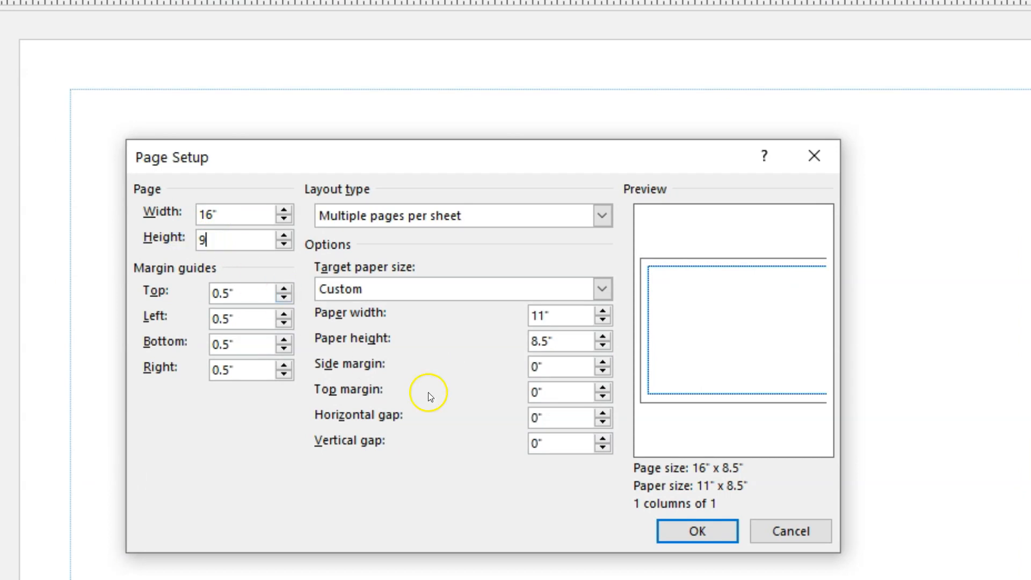
{"action": "key", "text": "Tab"}
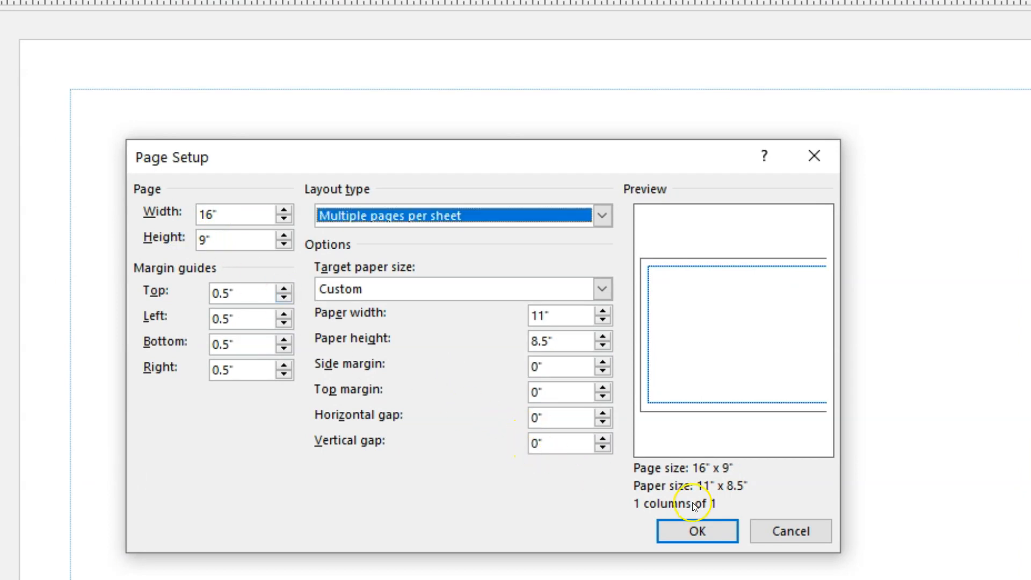
{"action": "left_click", "coordinate": [697, 531]}
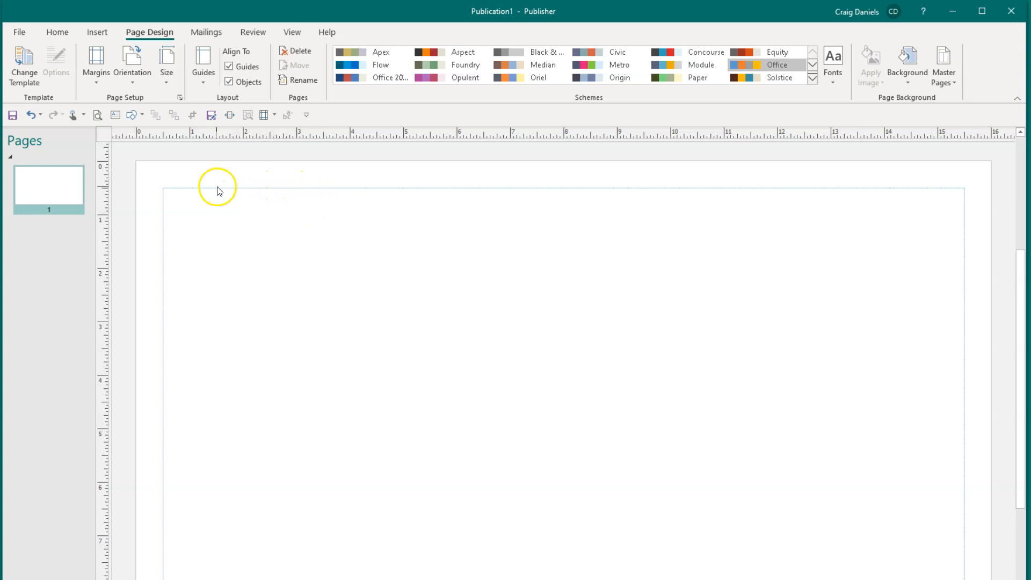
Step: Remove the page margins by applying the None margin preset
{"action": "left_click", "coordinate": [97, 84]}
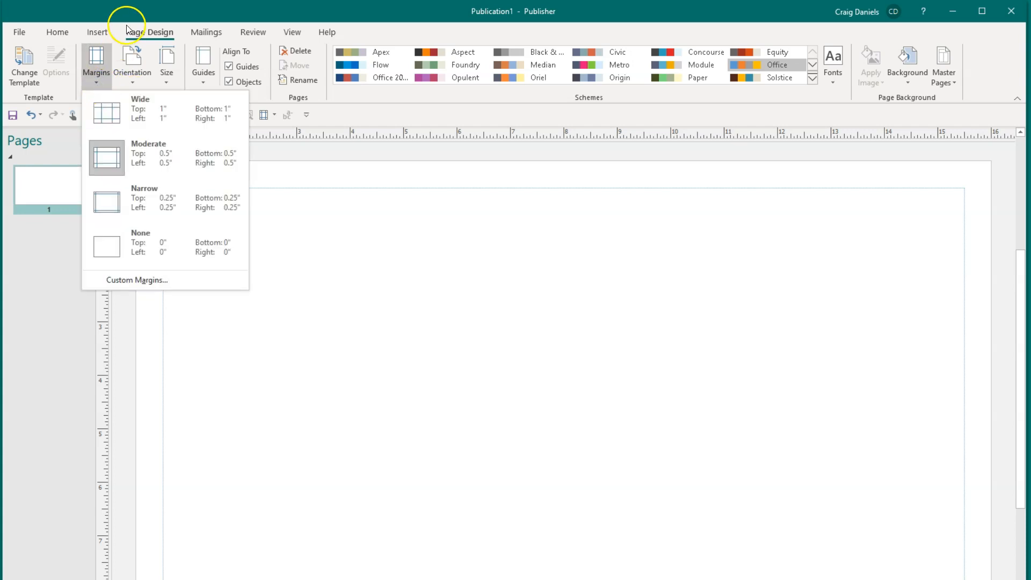
{"action": "left_click", "coordinate": [111, 247]}
{"action": "left_click", "coordinate": [125, 264]}
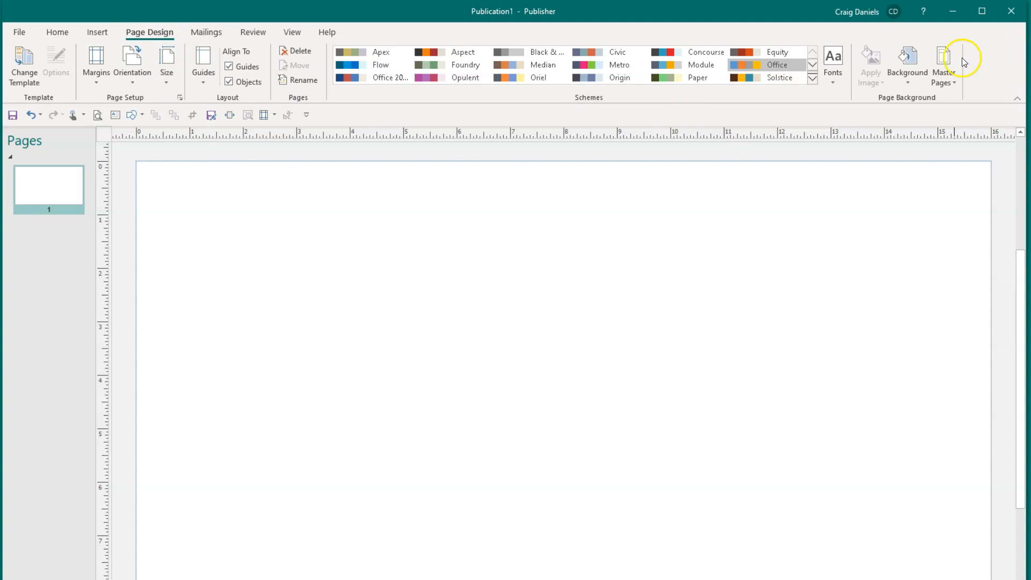
Step: Try a light blue solid background and a blue-and-white gradient background on the page
{"action": "left_click", "coordinate": [911, 82]}
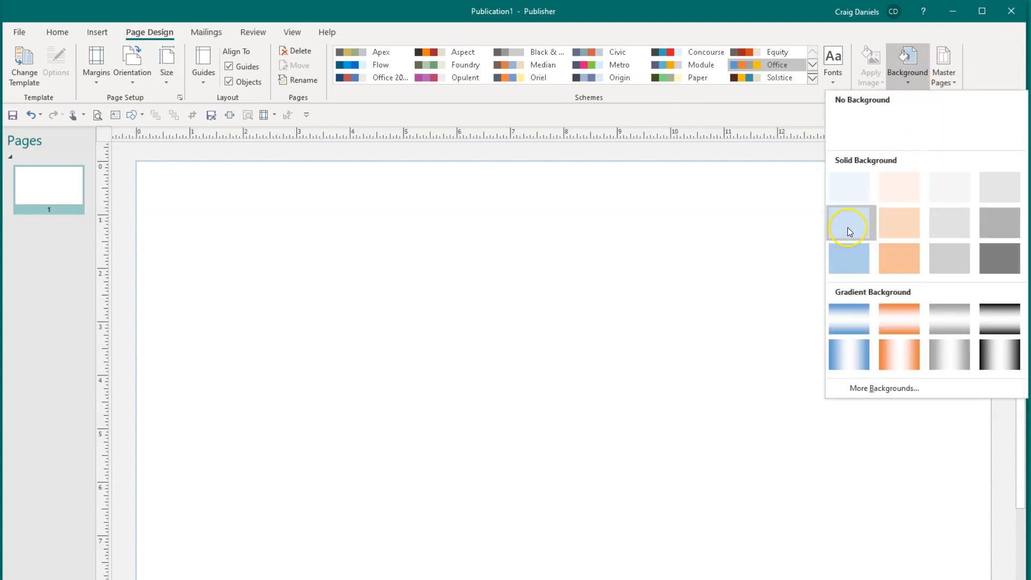
{"action": "left_click", "coordinate": [849, 228]}
{"action": "left_click", "coordinate": [905, 82]}
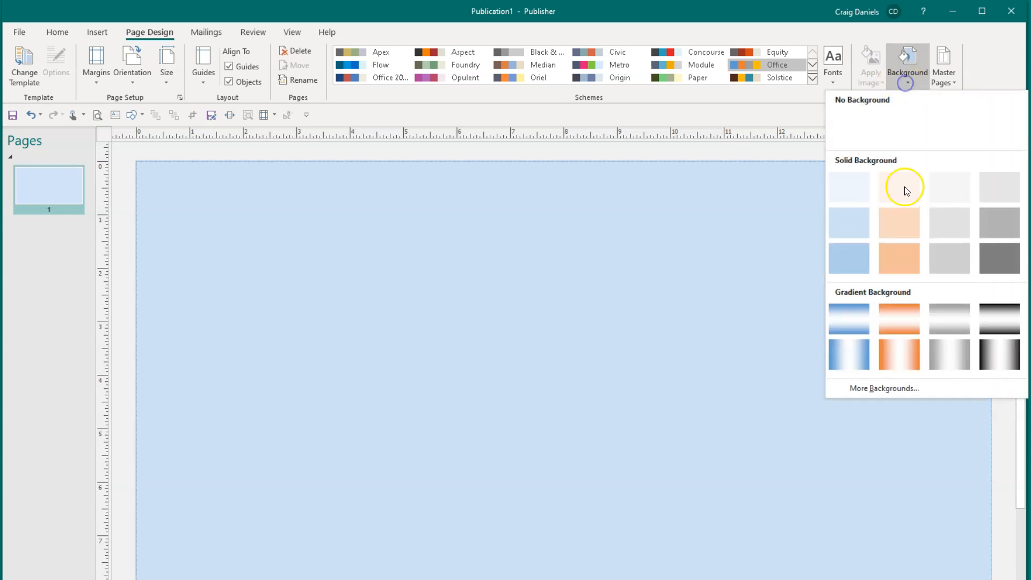
{"action": "left_click", "coordinate": [851, 311]}
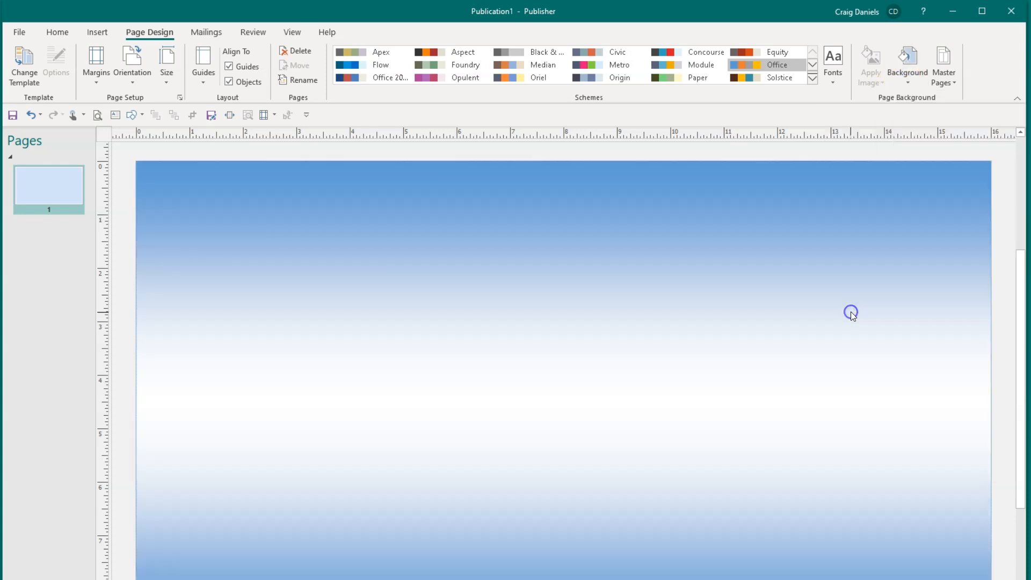
Step: Open the full background formatting options and choose Solid fill for the page background
{"action": "left_click", "coordinate": [902, 85]}
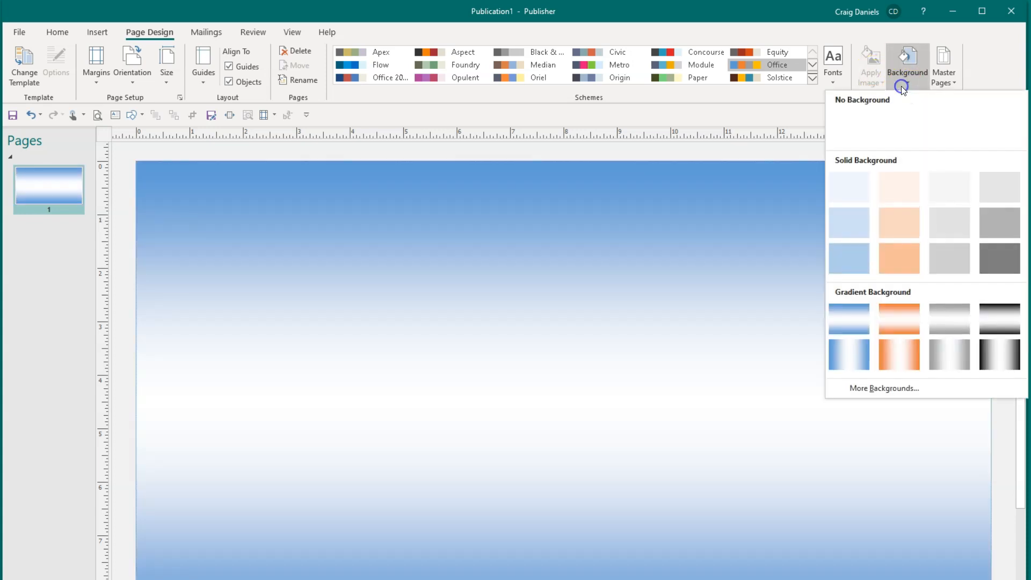
{"action": "left_click", "coordinate": [890, 389]}
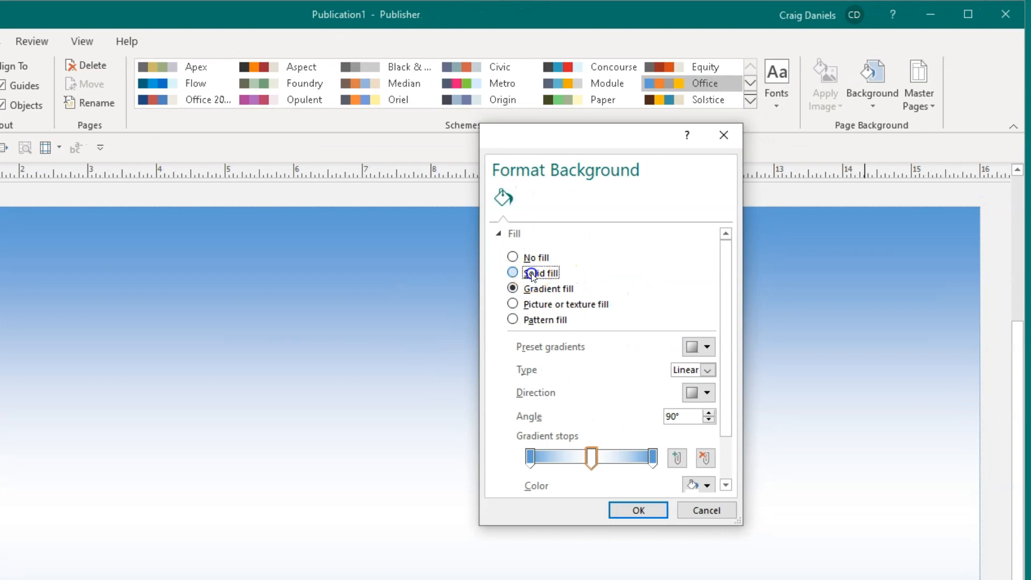
{"action": "left_click", "coordinate": [533, 275]}
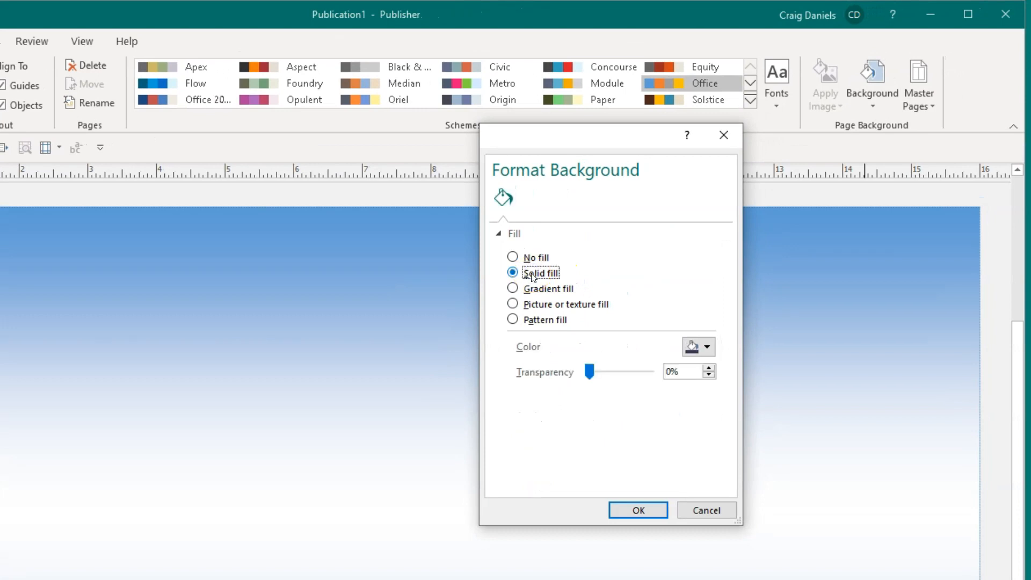
Step: Apply a custom dark purple background colour with RGB values 66, 61, 99 to the page
{"action": "left_click", "coordinate": [708, 348]}
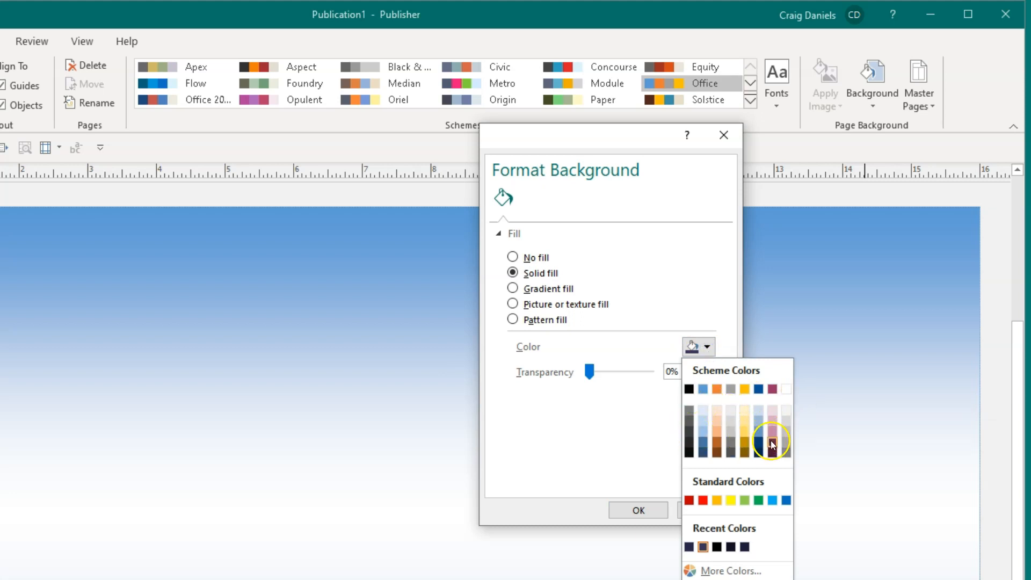
{"action": "left_click", "coordinate": [730, 571]}
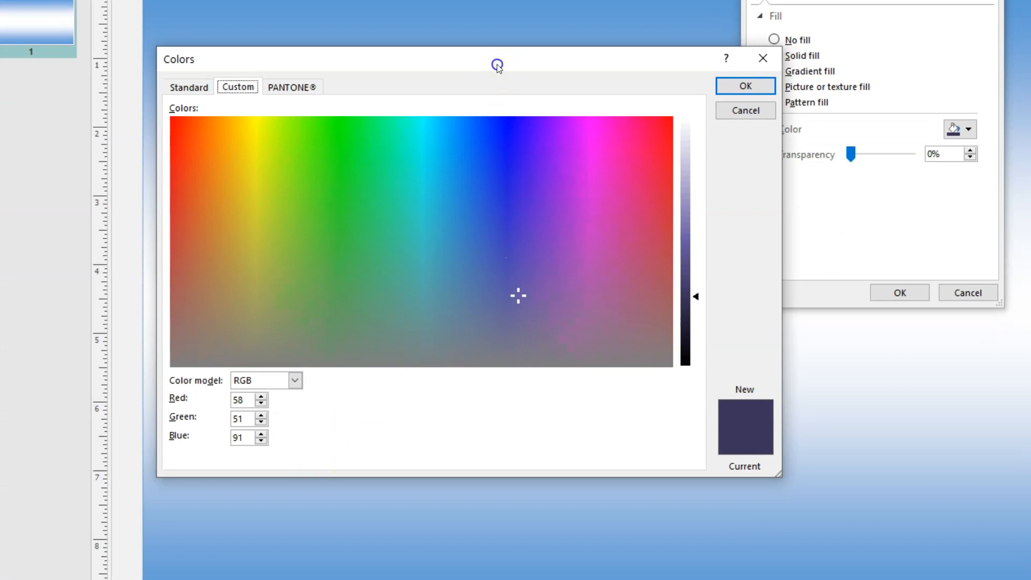
{"action": "left_click_drag", "start_coordinate": [495, 64], "coordinate": [555, 57]}
{"action": "left_click_drag", "start_coordinate": [595, 270], "coordinate": [575, 260]}
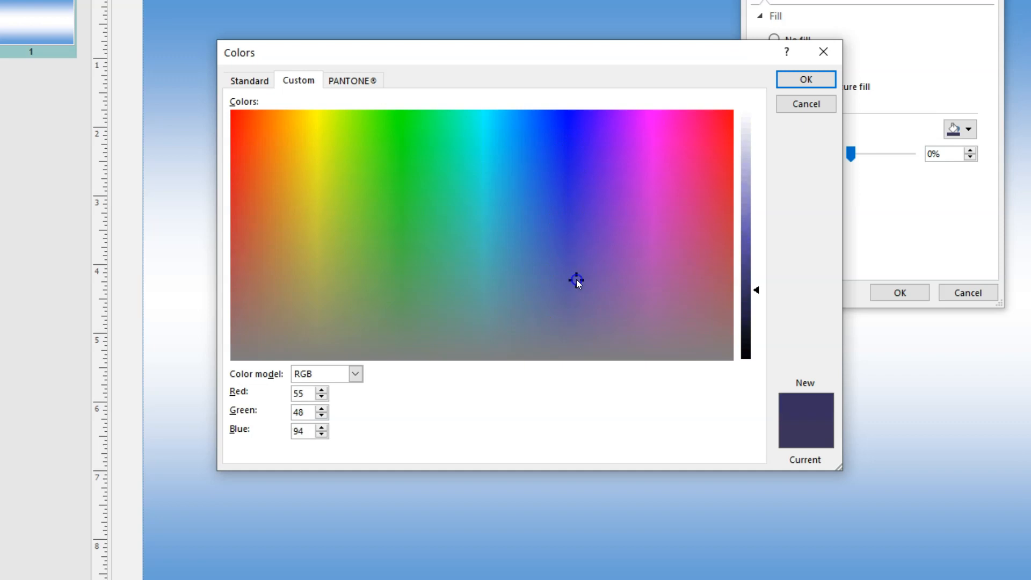
{"action": "mouse_move", "coordinate": [757, 290]}
{"action": "left_mouse_down"}
{"action": "mouse_move", "coordinate": [764, 235]}
{"action": "mouse_move", "coordinate": [756, 276]}
{"action": "left_mouse_up"}
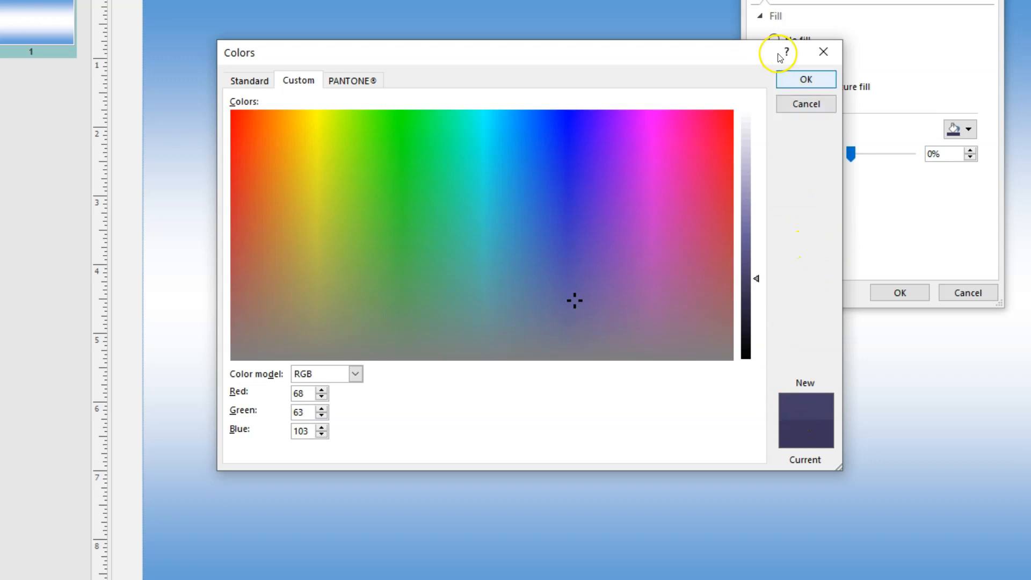
{"action": "left_click_drag", "start_coordinate": [759, 277], "coordinate": [761, 285]}
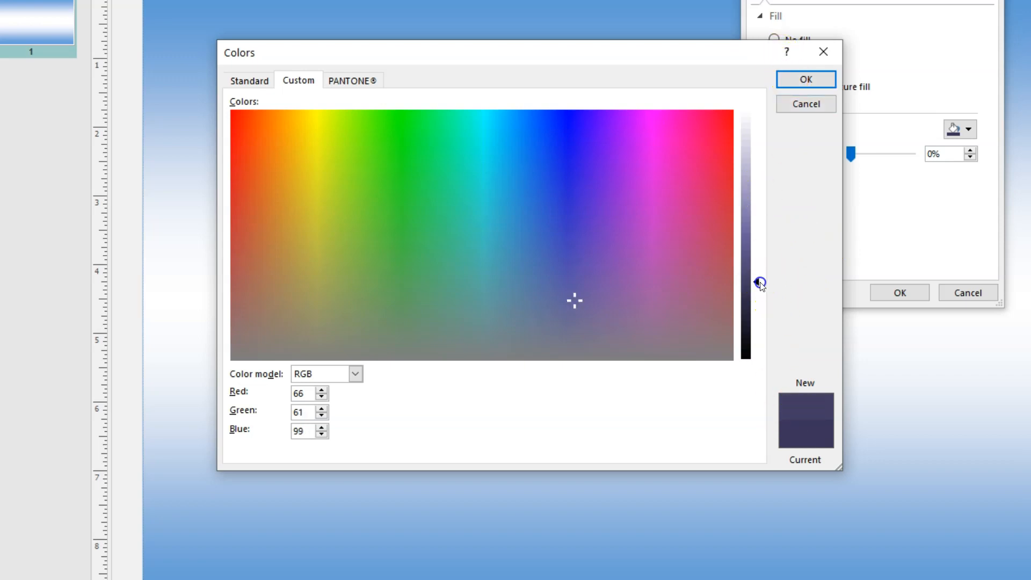
{"action": "left_click", "coordinate": [810, 80]}
{"action": "left_click", "coordinate": [889, 290]}
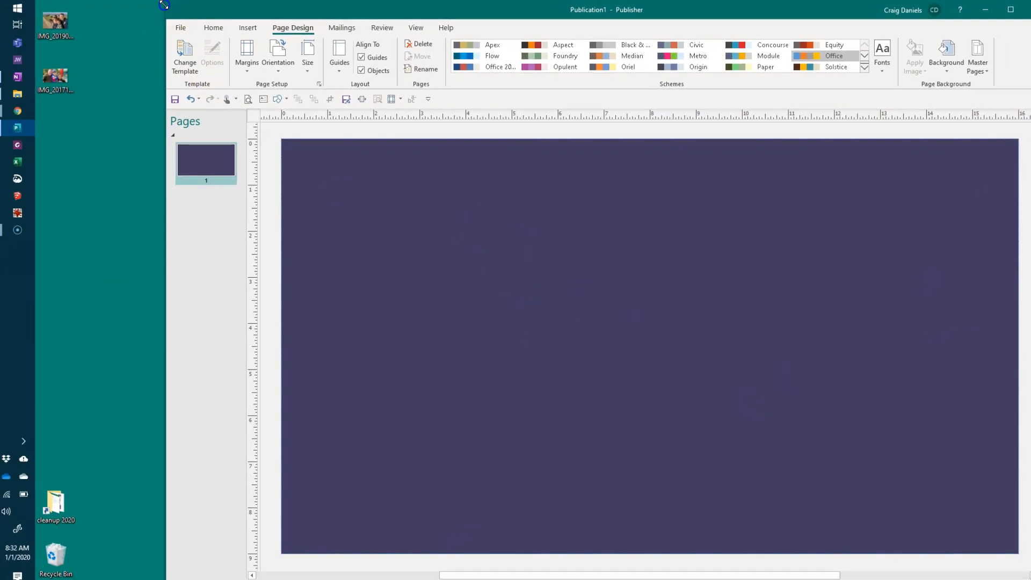
Step: Widen the Publisher window and place the desktop photo IMG_20171… on the page
{"action": "left_click_drag", "start_coordinate": [164, 5], "coordinate": [84, 2]}
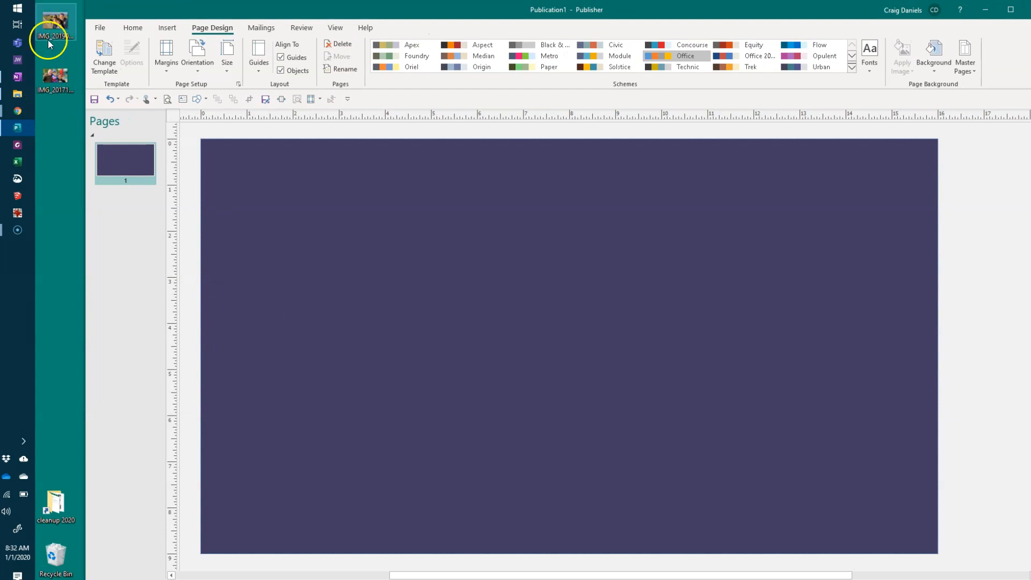
{"action": "left_click_drag", "start_coordinate": [63, 122], "coordinate": [434, 325]}
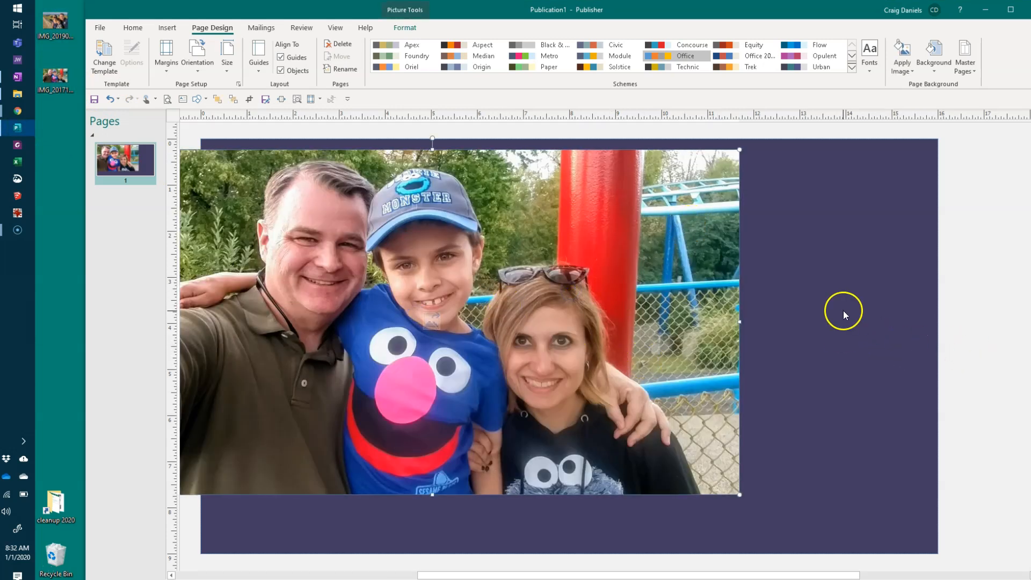
Step: Move the amusement-park photo fully onto the page and shrink it to about 4.4 inches wide in the page's lower-right corner
{"action": "left_click_drag", "start_coordinate": [682, 287], "coordinate": [757, 325]}
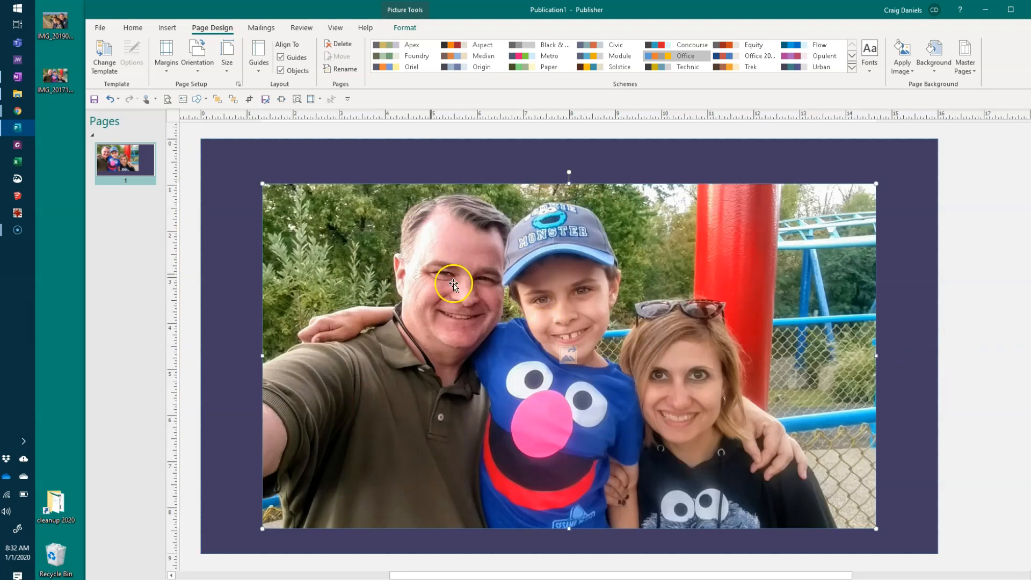
{"action": "left_click_drag", "start_coordinate": [418, 260], "coordinate": [464, 257]}
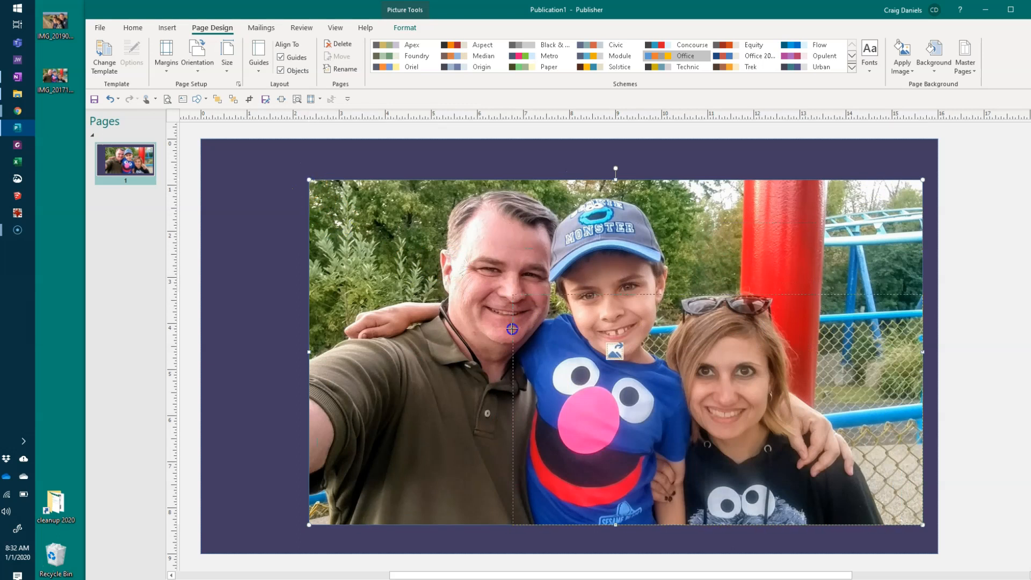
{"action": "left_click_drag", "start_coordinate": [720, 444], "coordinate": [721, 444]}
Step: Shrink the seaside photo and move it to the page's upper-left area, and bring the amusement-park photo closer to the middle
{"action": "left_click", "coordinate": [541, 322]}
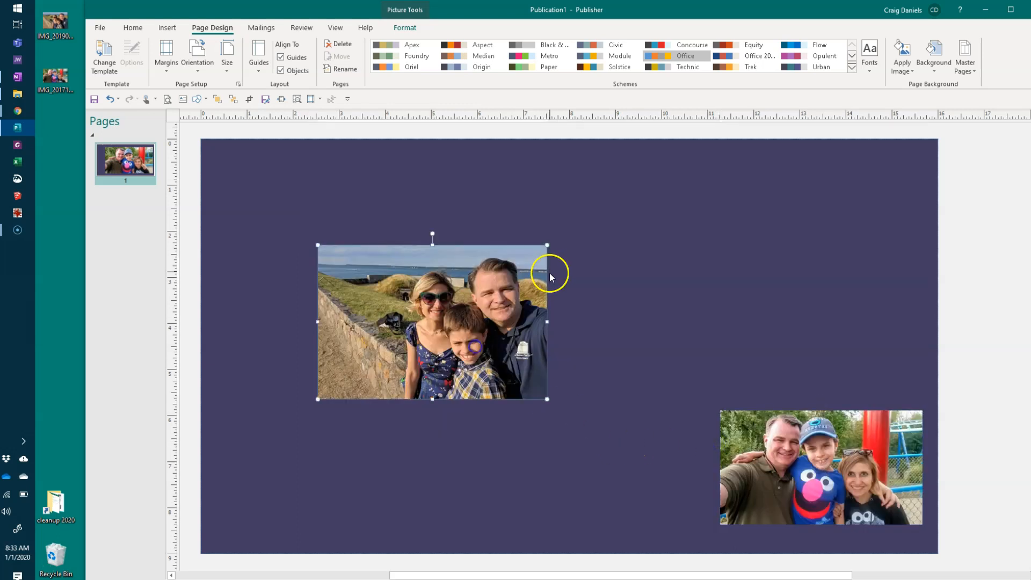
{"action": "left_click_drag", "start_coordinate": [547, 245], "coordinate": [472, 295]}
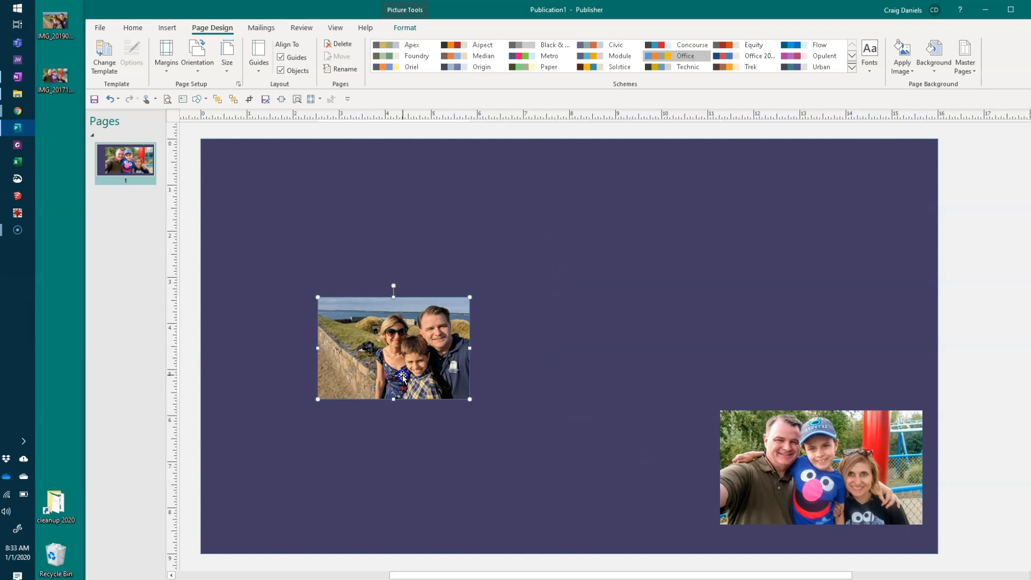
{"action": "left_click_drag", "start_coordinate": [395, 346], "coordinate": [323, 282]}
{"action": "left_click_drag", "start_coordinate": [843, 488], "coordinate": [690, 360]}
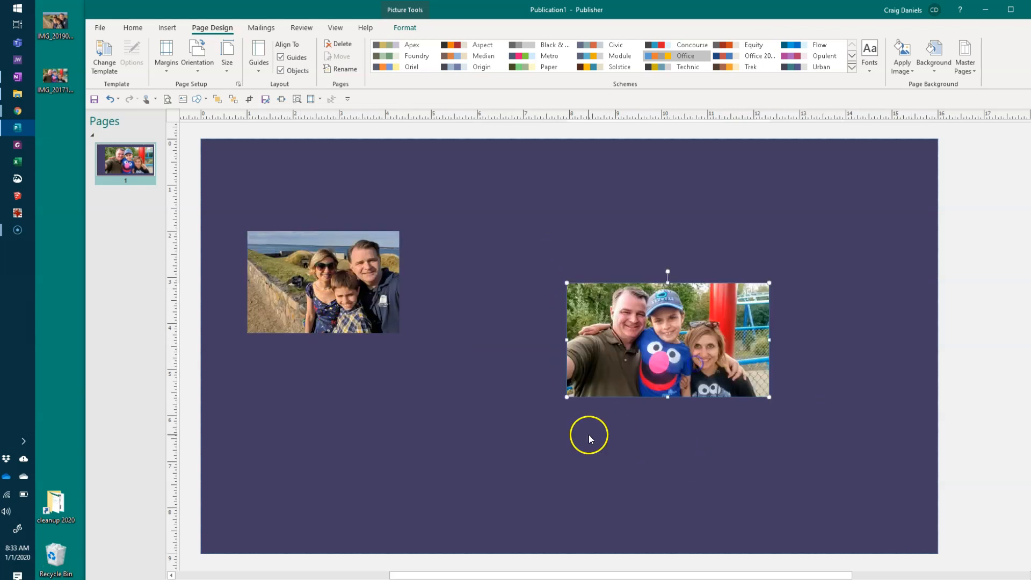
{"action": "left_click", "coordinate": [432, 315]}
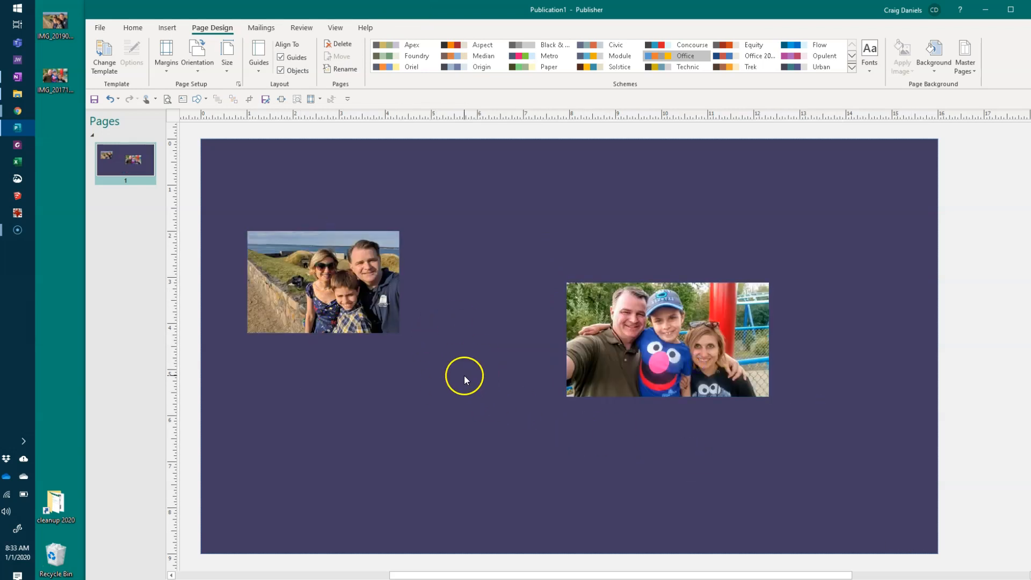
Step: Swap the positions of the two photos and enlarge the seaside photo to about 4.8 inches wide
{"action": "left_click_drag", "start_coordinate": [325, 275], "coordinate": [663, 476]}
{"action": "left_click", "coordinate": [645, 357]}
{"action": "left_click_drag", "start_coordinate": [401, 368], "coordinate": [402, 382]}
{"action": "left_click_drag", "start_coordinate": [690, 479], "coordinate": [706, 355]}
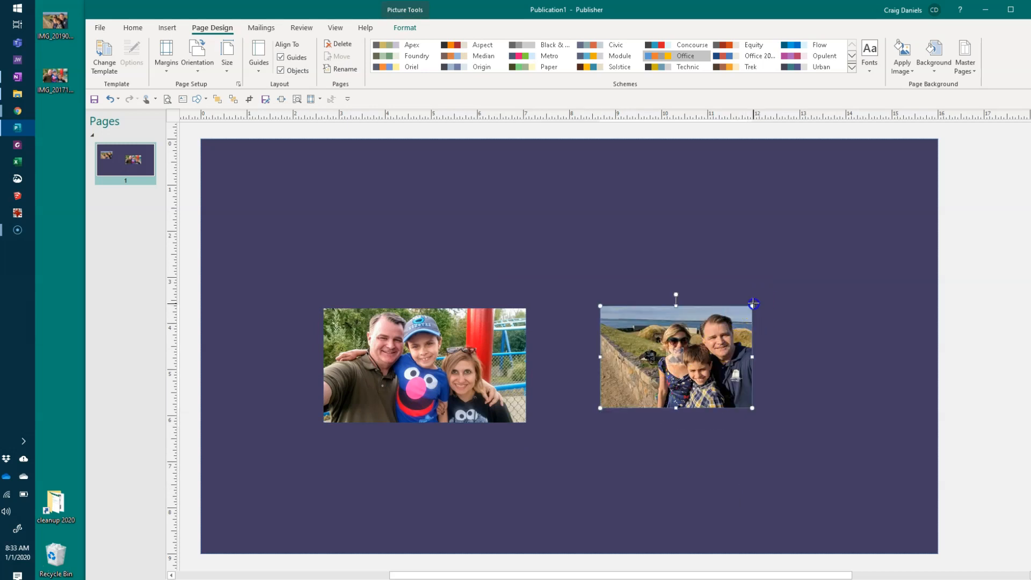
{"action": "left_click_drag", "start_coordinate": [754, 304], "coordinate": [820, 261]}
{"action": "left_click_drag", "start_coordinate": [754, 324], "coordinate": [753, 360]}
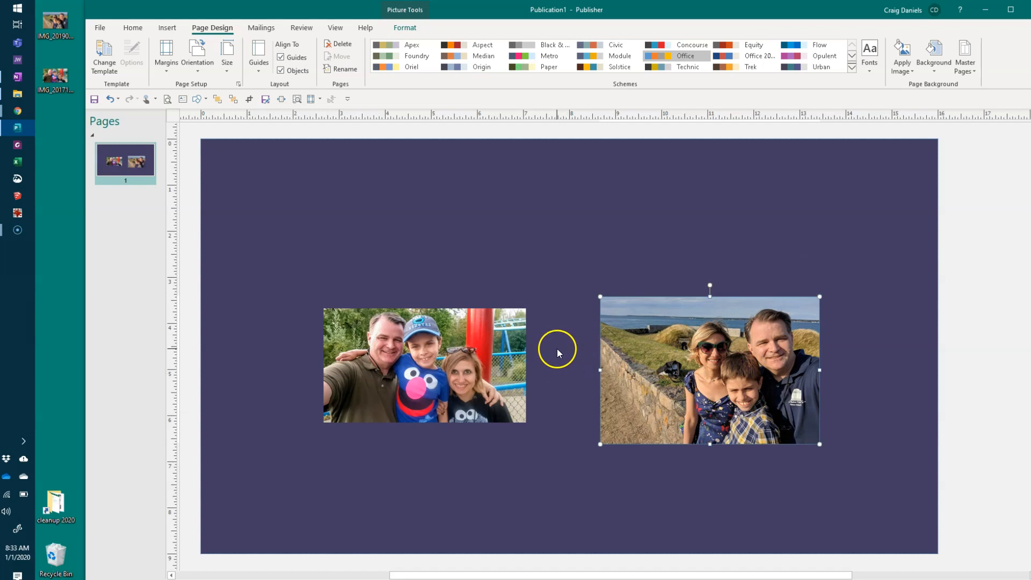
Step: Select both photos and apply the plain white frame picture style with a thin border to them
{"action": "left_click", "coordinate": [607, 455]}
{"action": "left_click", "coordinate": [658, 382]}
{"action": "left_click", "coordinate": [431, 386], "text": "shift"}
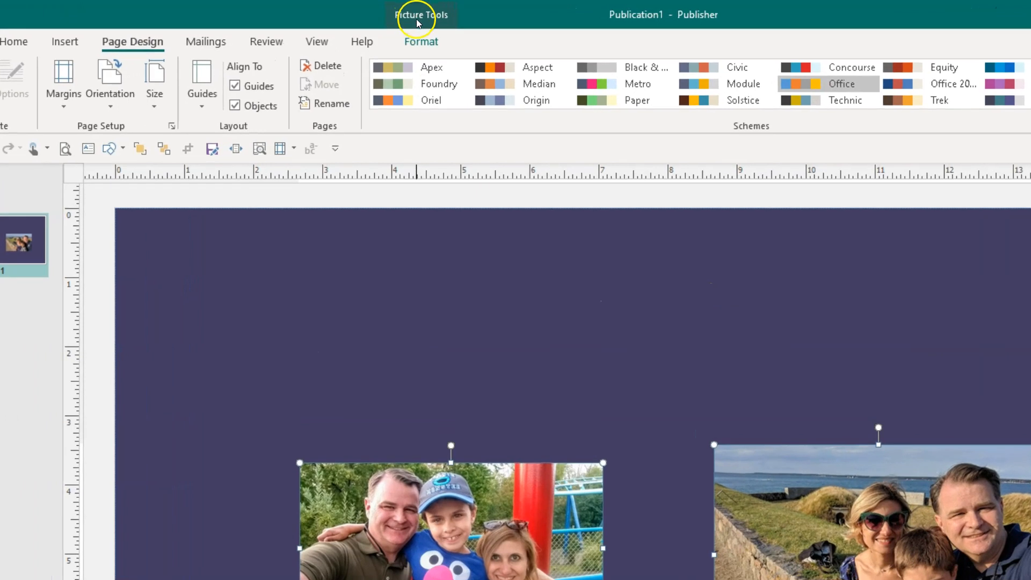
{"action": "left_click", "coordinate": [420, 42]}
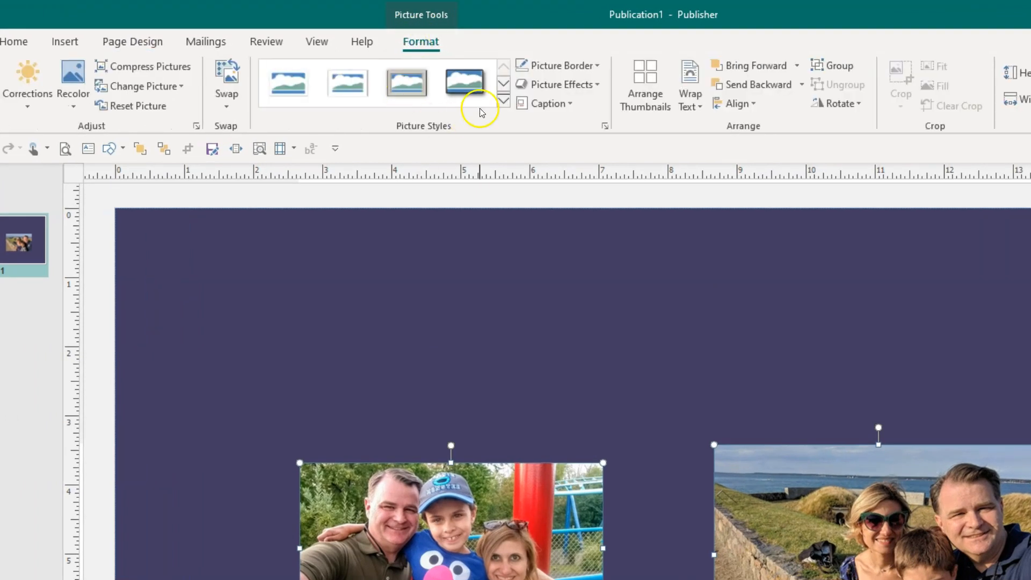
{"action": "left_click", "coordinate": [501, 103]}
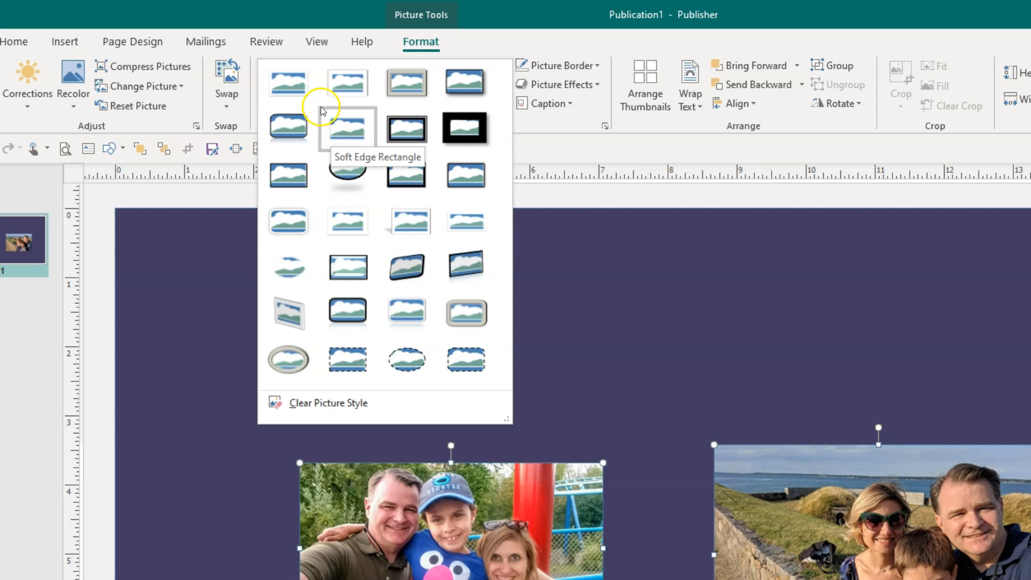
{"action": "left_click", "coordinate": [297, 86]}
{"action": "left_click", "coordinate": [626, 351]}
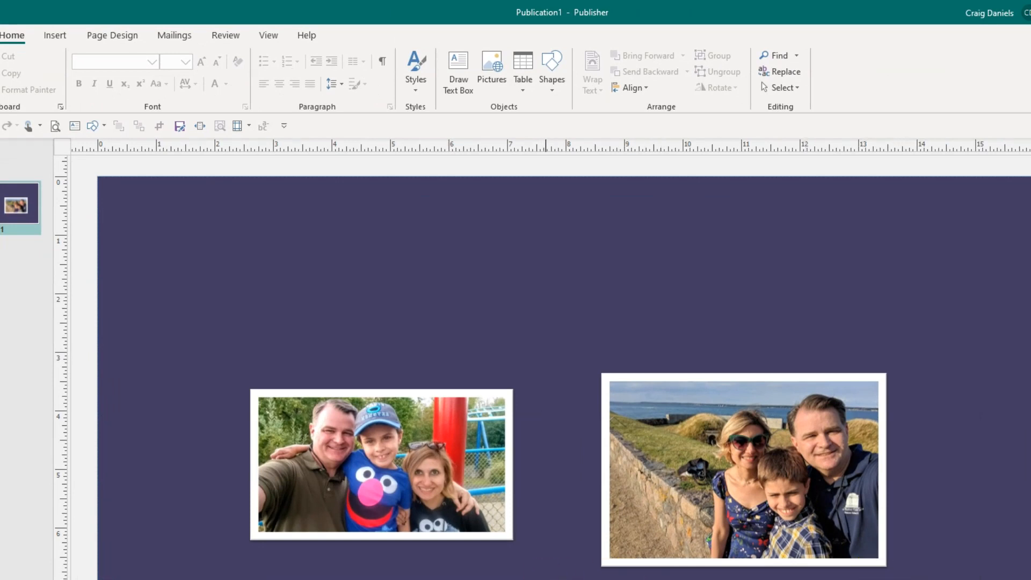
Step: Shift the seaside photo slightly left and down, and enlarge the amusement-park photo proportionally
{"action": "left_click_drag", "start_coordinate": [691, 506], "coordinate": [664, 516]}
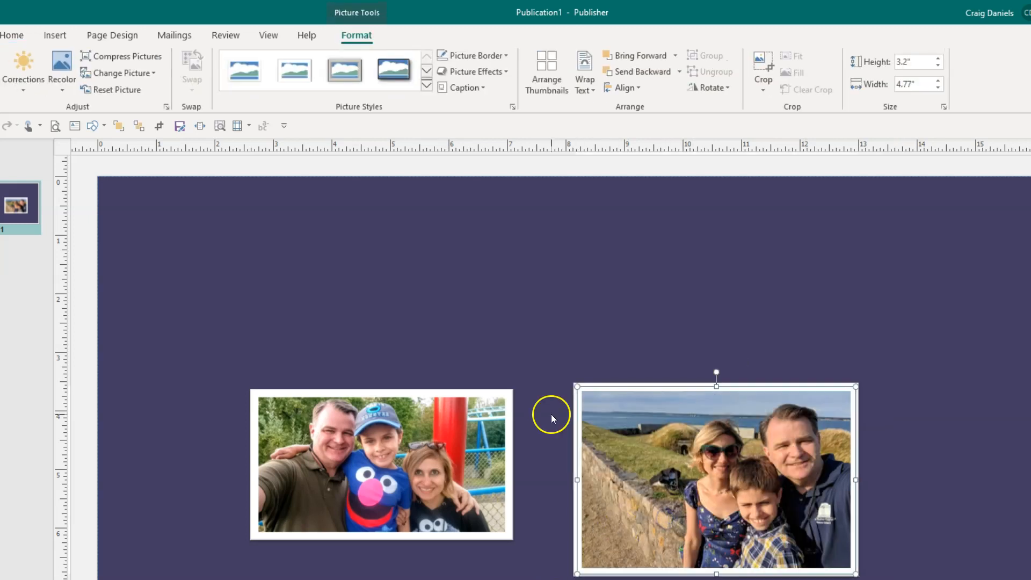
{"action": "left_click", "coordinate": [467, 497]}
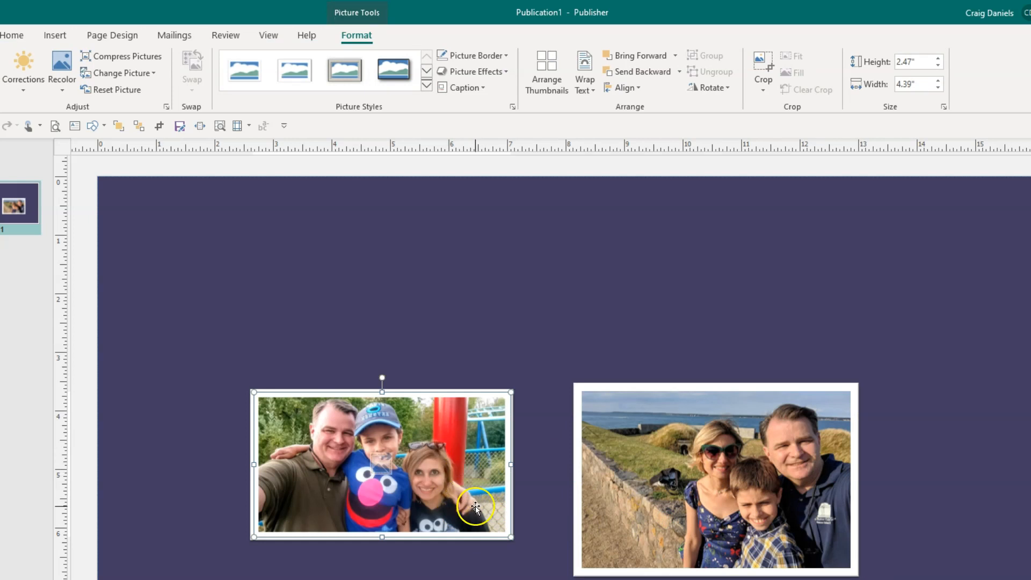
{"action": "left_click", "coordinate": [514, 394]}
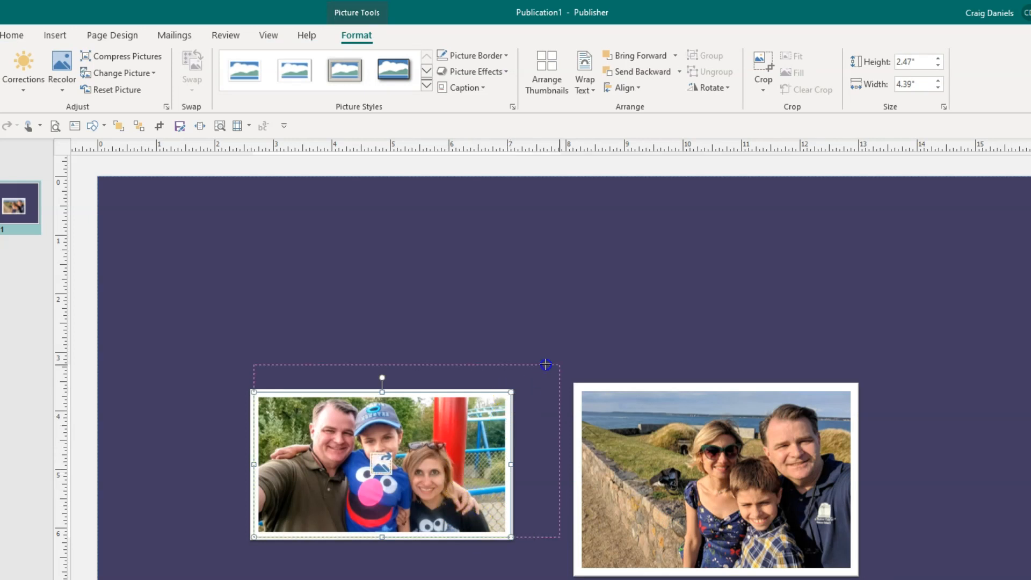
{"action": "left_click_drag", "start_coordinate": [546, 365], "coordinate": [547, 365]}
Step: Rearrange the framed photos so the seaside one sits on the left of the page and the amusement-park one on the right
{"action": "left_click_drag", "start_coordinate": [652, 437], "coordinate": [290, 527]}
{"action": "left_click_drag", "start_coordinate": [492, 448], "coordinate": [696, 465]}
{"action": "left_click", "coordinate": [417, 566]}
{"action": "left_click_drag", "start_coordinate": [387, 502], "coordinate": [442, 453]}
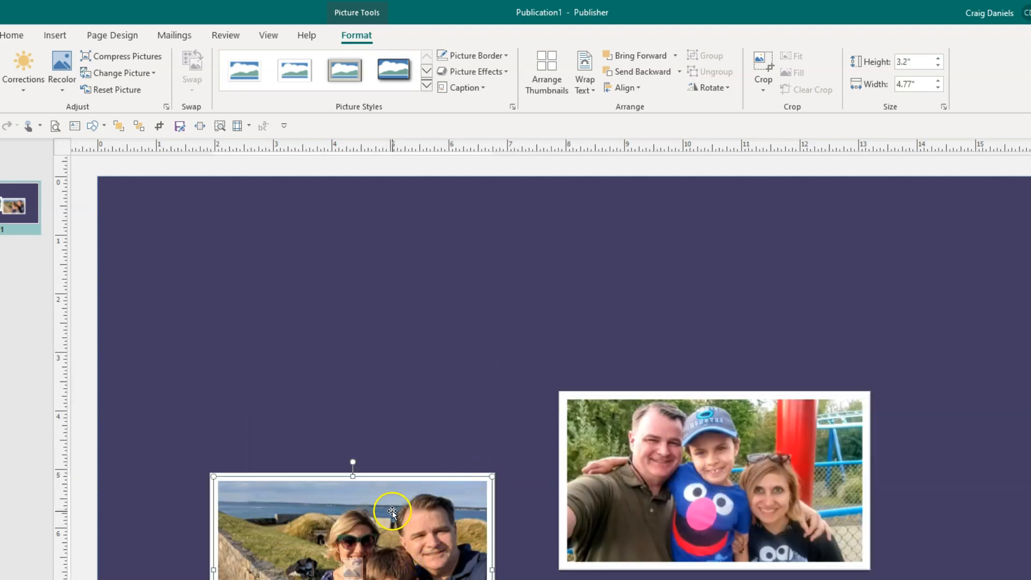
{"action": "left_click_drag", "start_coordinate": [398, 409], "coordinate": [398, 409]}
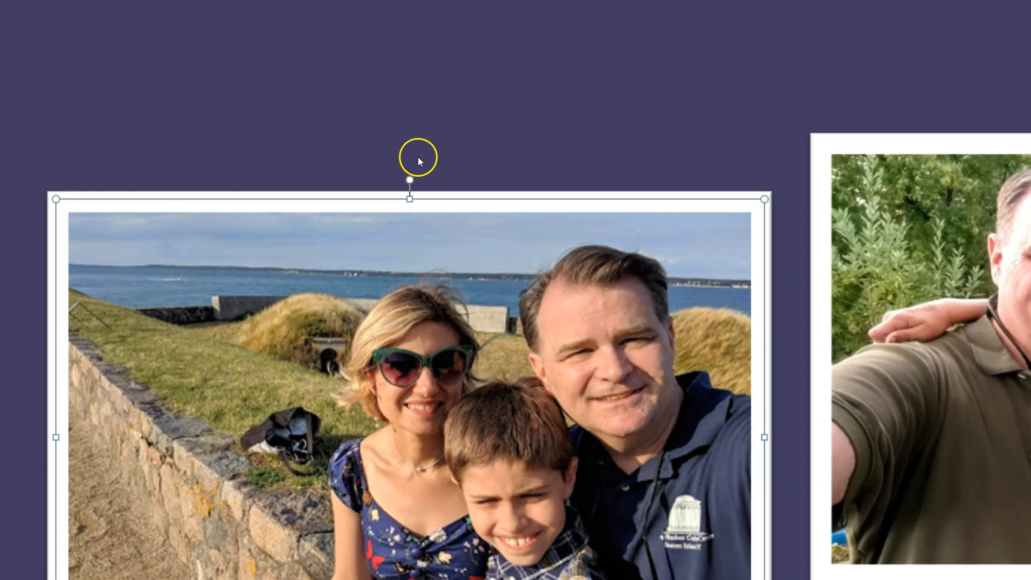
Step: Move the seaside photo to overlap the amusement-park photo's left edge and tilt it slightly clockwise
{"action": "mouse_move", "coordinate": [409, 179]}
{"action": "left_mouse_down"}
{"action": "mouse_move", "coordinate": [435, 173]}
{"action": "mouse_move", "coordinate": [447, 182]}
{"action": "mouse_move", "coordinate": [384, 178]}
{"action": "mouse_move", "coordinate": [414, 180]}
{"action": "left_mouse_up"}
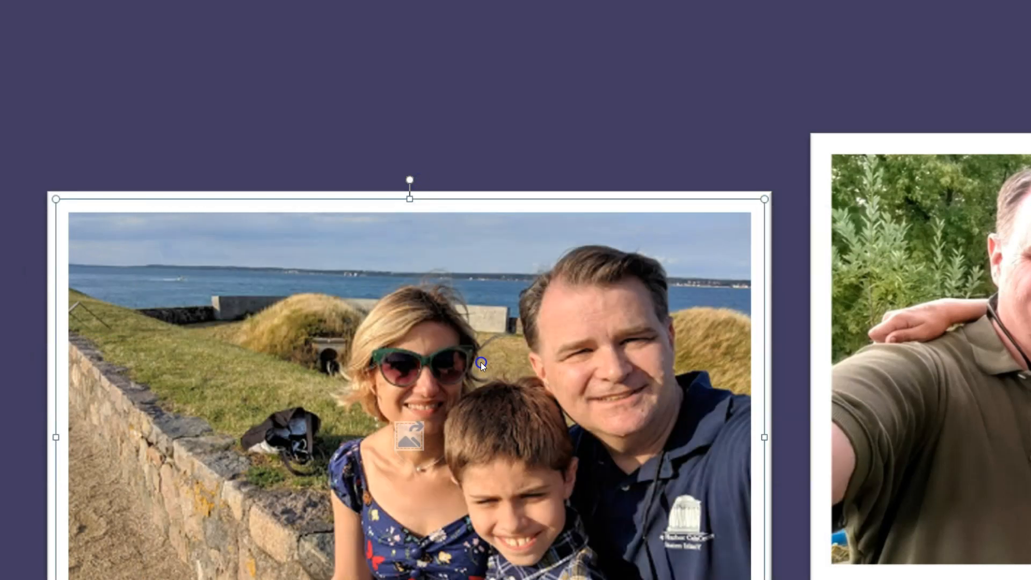
{"action": "left_click_drag", "start_coordinate": [384, 350], "coordinate": [482, 363]}
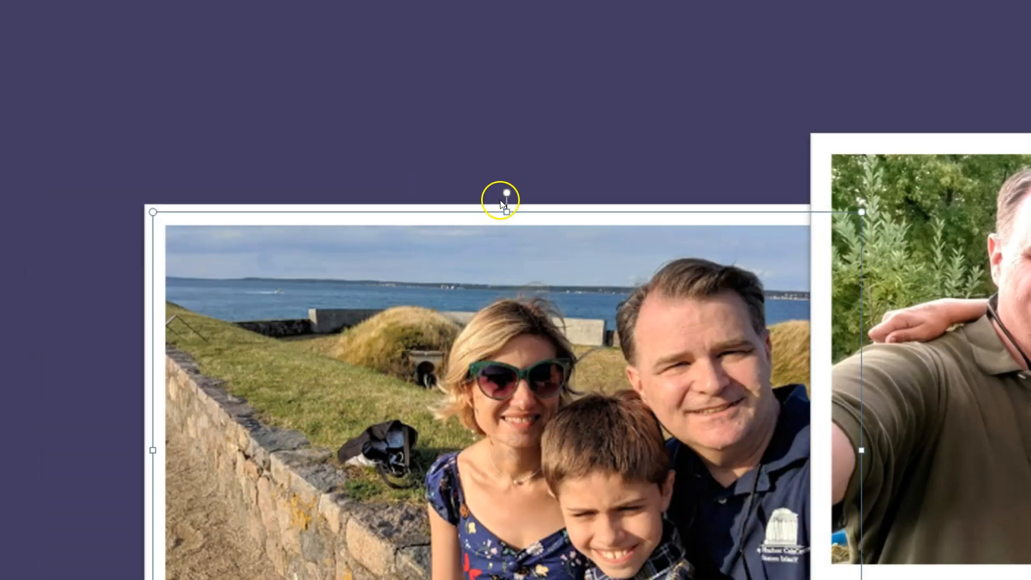
{"action": "left_click_drag", "start_coordinate": [506, 195], "coordinate": [518, 193]}
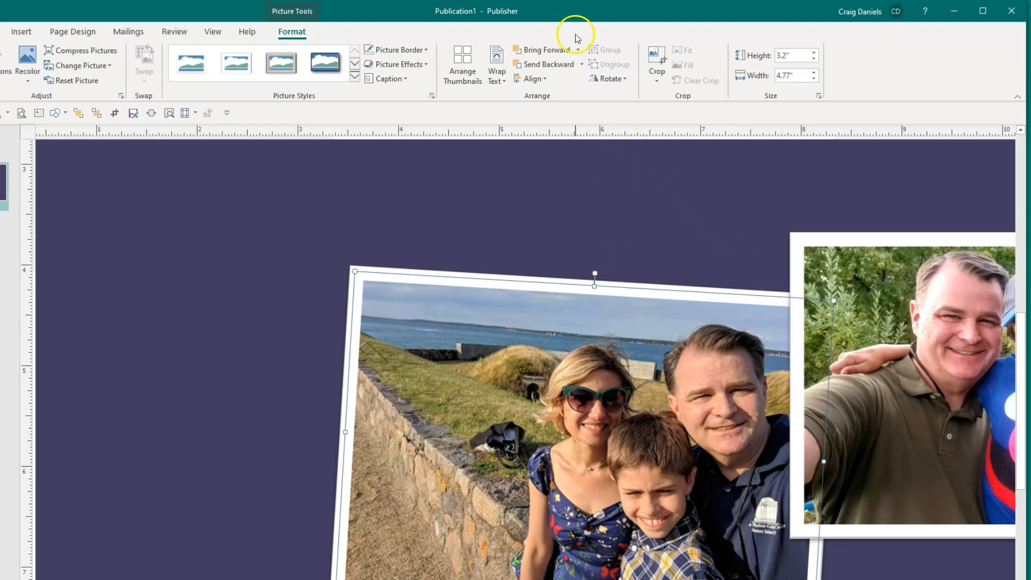
Step: Bring the tilted seaside photo to the front so it overlaps the amusement-park photo
{"action": "left_click", "coordinate": [578, 50]}
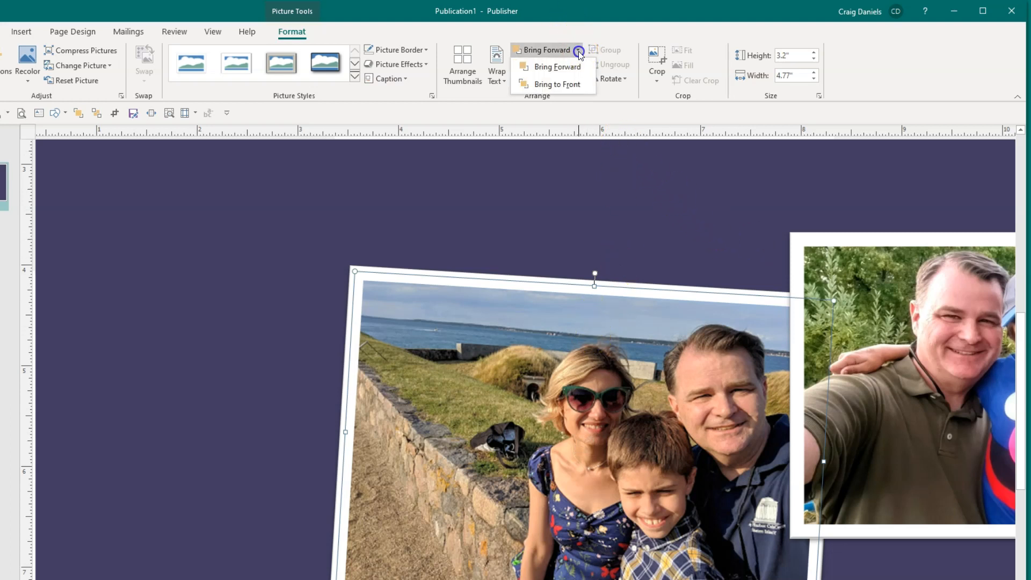
{"action": "left_click", "coordinate": [562, 86]}
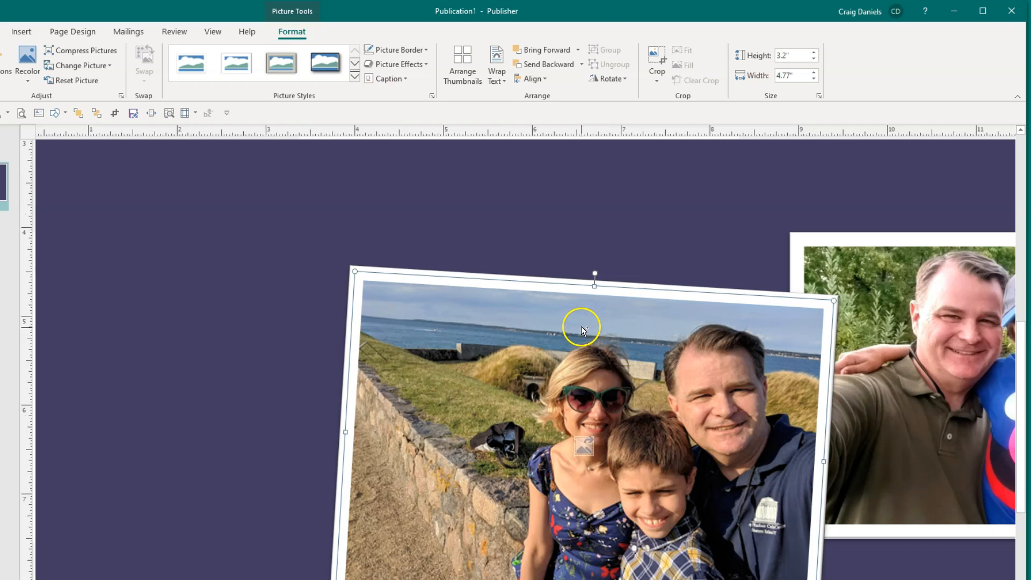
{"action": "scroll", "coordinate": [581, 327], "scroll_direction": "down", "scroll_amount": 2}
{"action": "scroll", "coordinate": [749, 477], "scroll_direction": "up", "scroll_amount": 1}
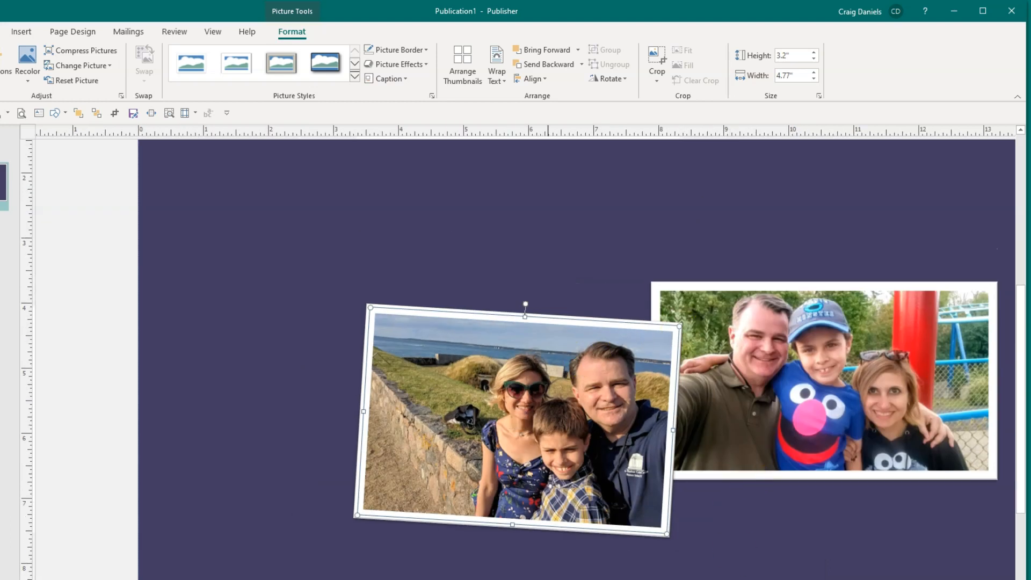
{"action": "scroll", "coordinate": [611, 567], "scroll_direction": "right", "scroll_amount": 3}
{"action": "scroll", "coordinate": [612, 570], "scroll_direction": "up", "scroll_amount": 2}
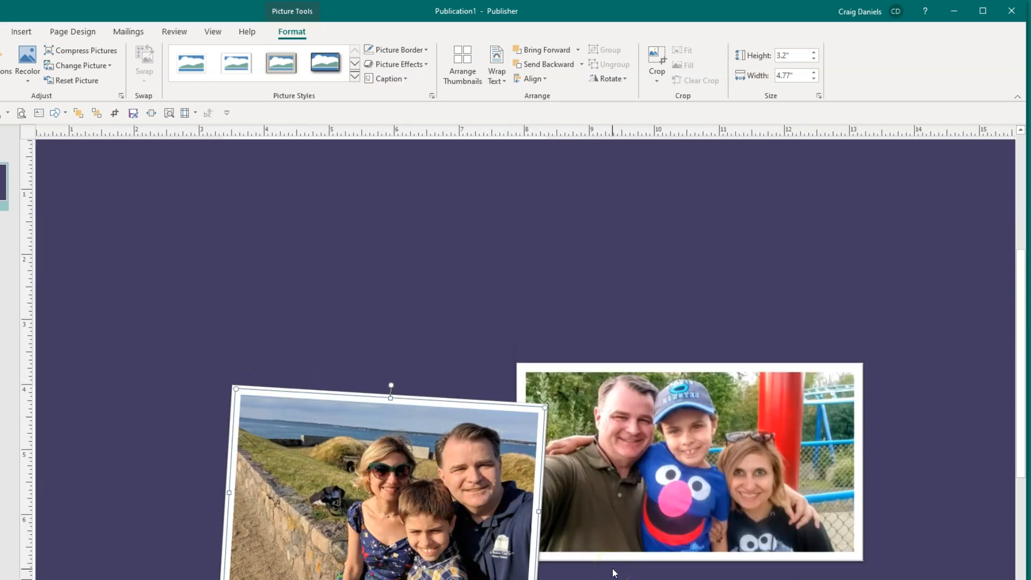
{"action": "scroll", "coordinate": [614, 573], "scroll_direction": "up", "scroll_amount": 1}
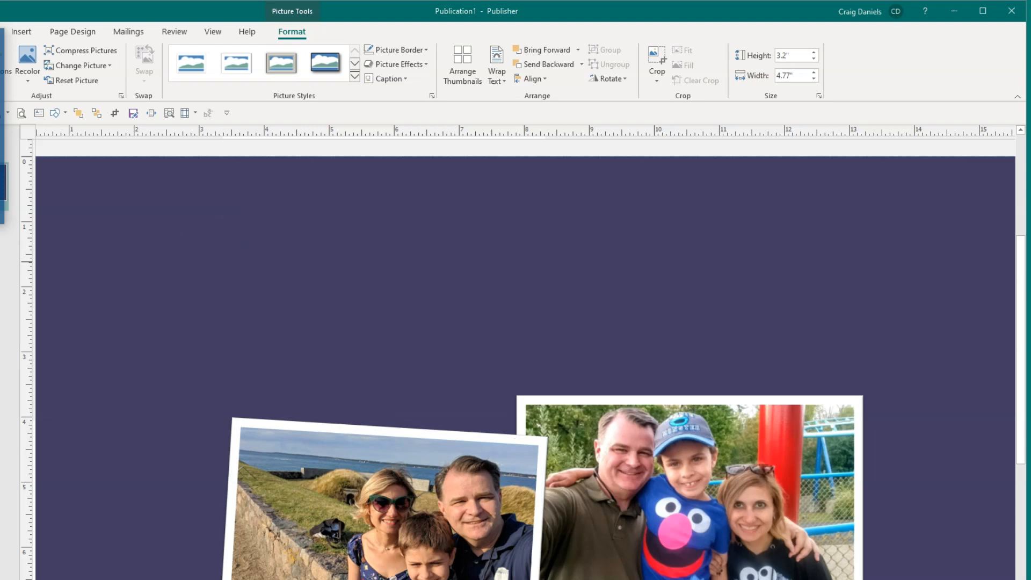
Step: Switch to the wallpaper blog post in Chrome and open its link to the timeanddate.com printable calendar page
{"action": "left_click", "coordinate": [2, 185]}
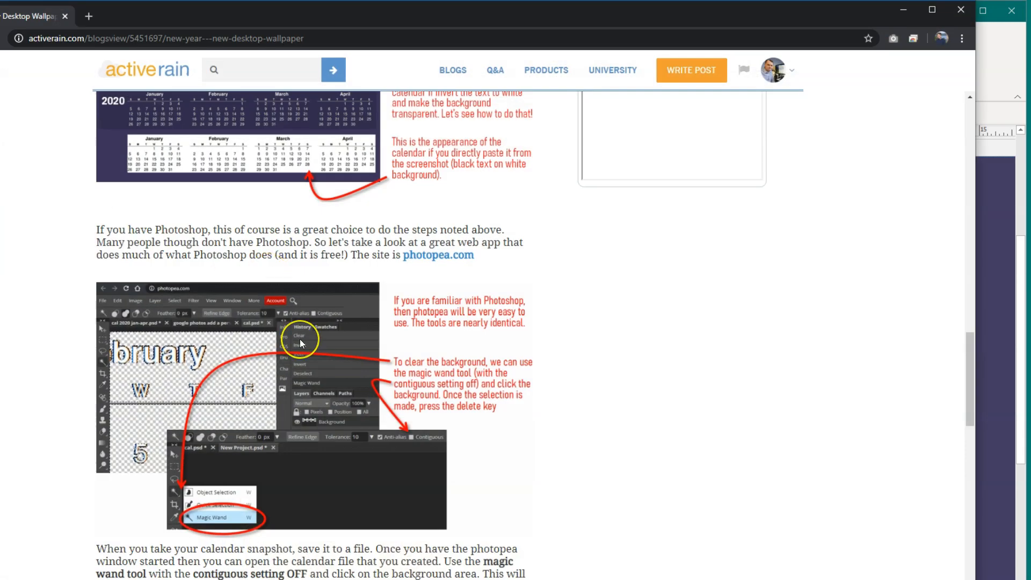
{"action": "scroll", "coordinate": [300, 339], "scroll_direction": "up", "scroll_amount": 20}
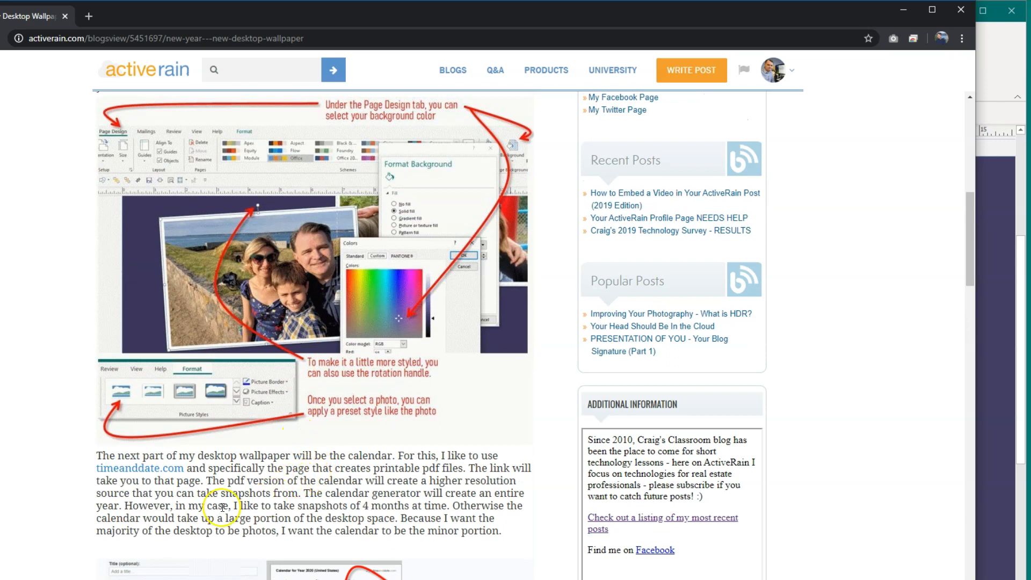
{"action": "left_click", "coordinate": [143, 470]}
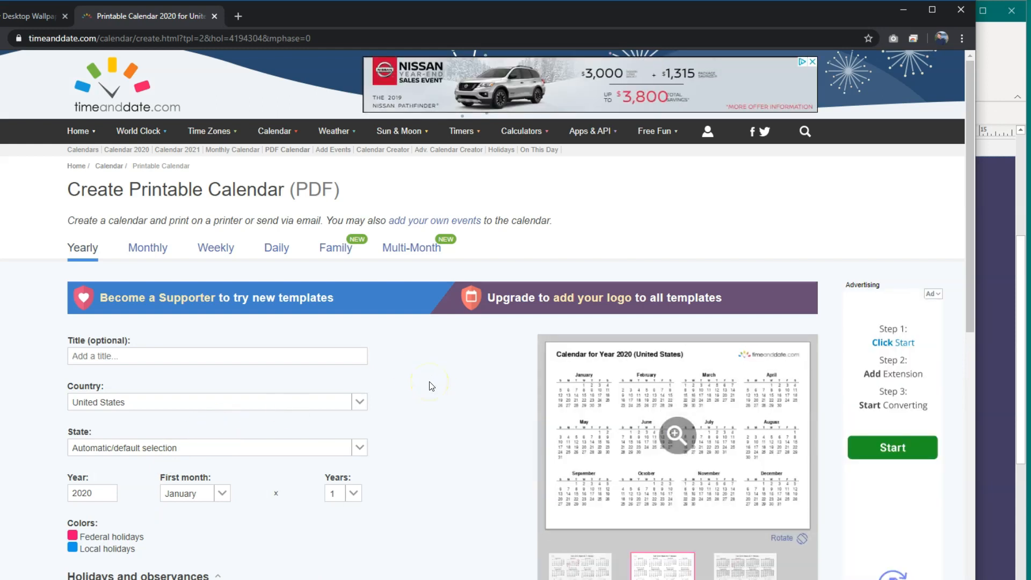
Step: Check the 2020 yearly calendar's options and enlarged Design 2 preview, and download the calendar as a PDF
{"action": "scroll", "coordinate": [432, 386], "scroll_direction": "down", "scroll_amount": 3}
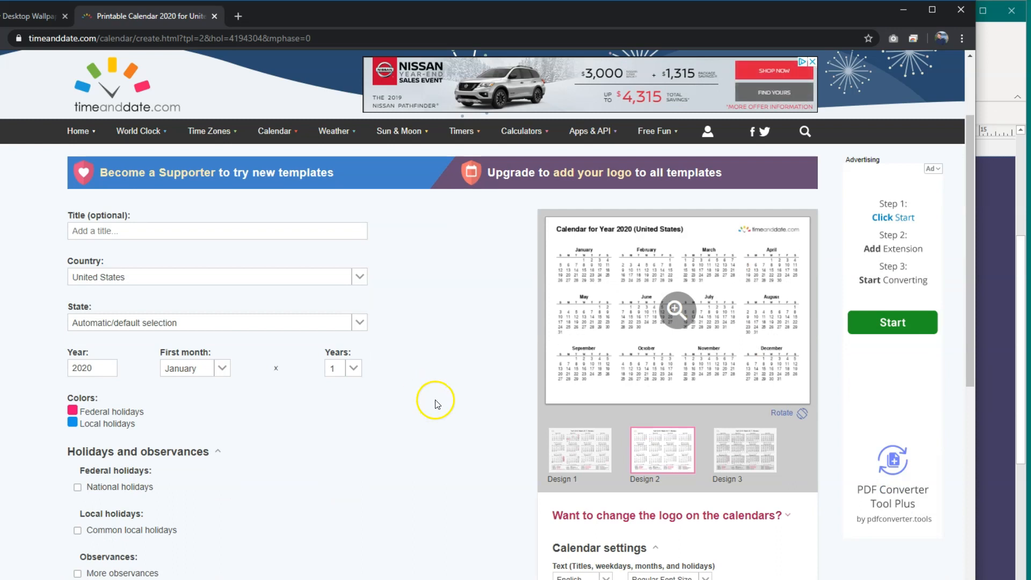
{"action": "scroll", "coordinate": [435, 404], "scroll_direction": "down", "scroll_amount": 1}
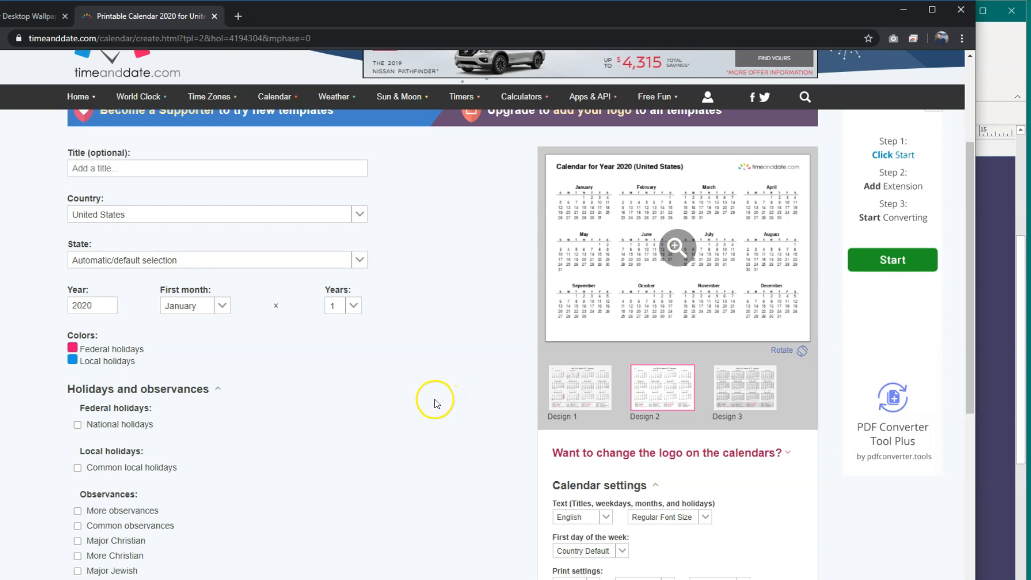
{"action": "scroll", "coordinate": [435, 402], "scroll_direction": "down", "scroll_amount": 3}
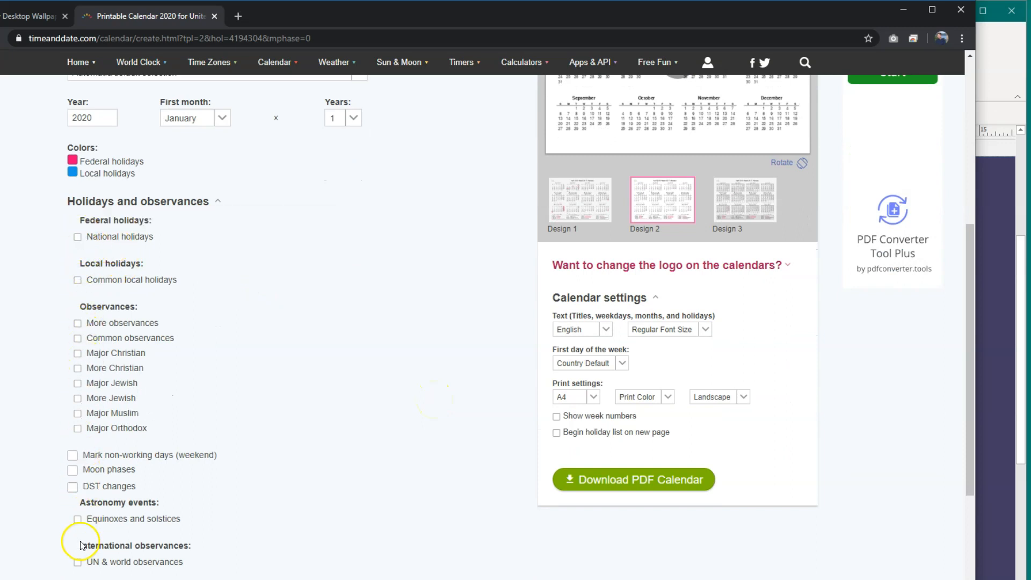
{"action": "scroll", "coordinate": [484, 342], "scroll_direction": "up", "scroll_amount": 5}
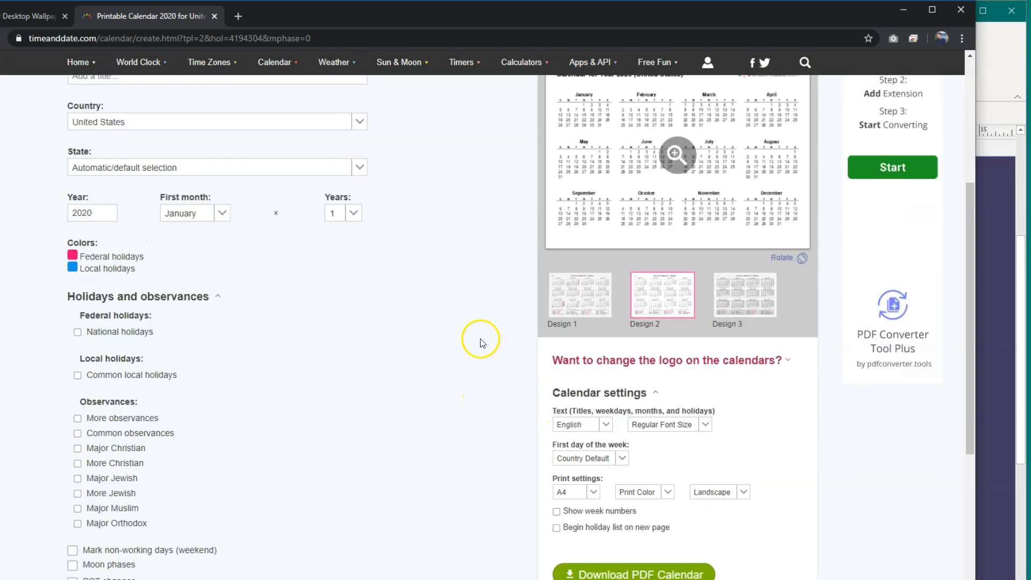
{"action": "left_click", "coordinate": [682, 316]}
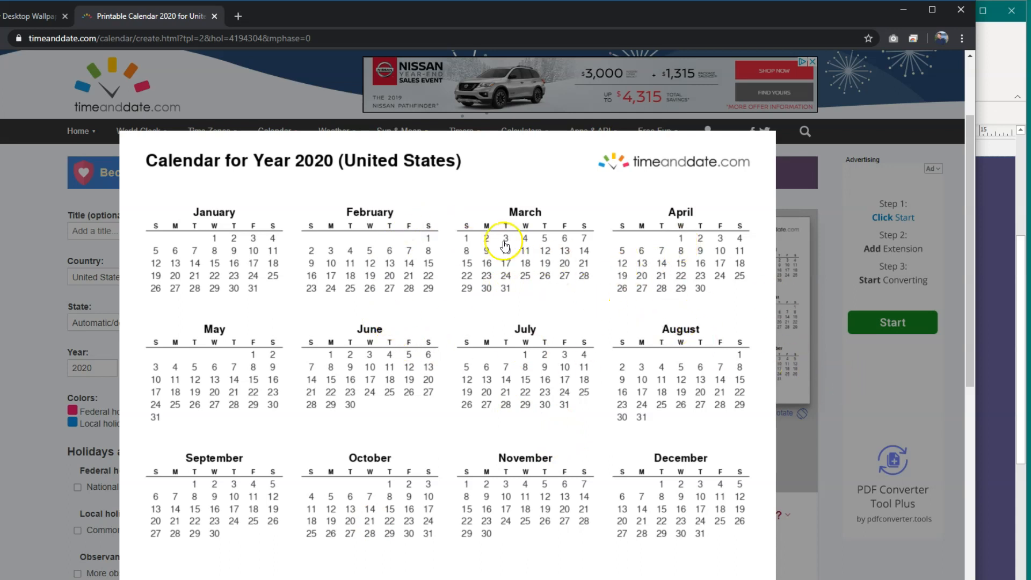
{"action": "left_click", "coordinate": [853, 422]}
{"action": "scroll", "coordinate": [585, 489], "scroll_direction": "down", "scroll_amount": 5}
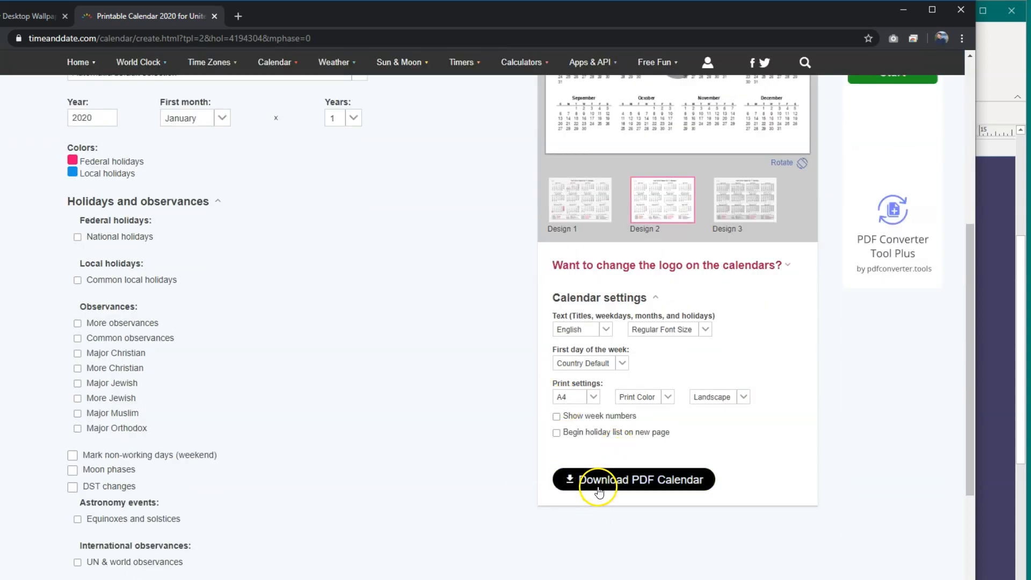
{"action": "left_click", "coordinate": [596, 486]}
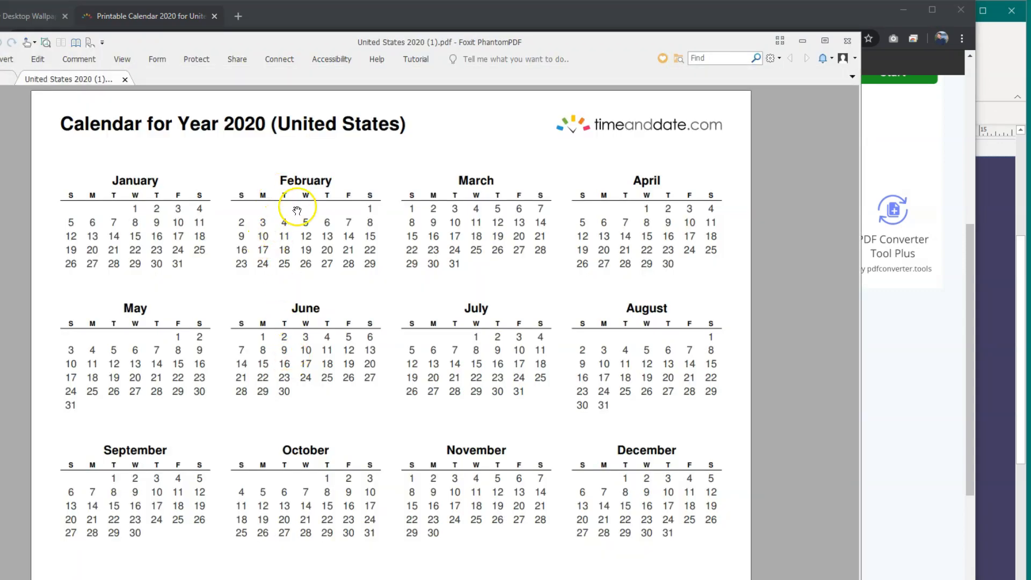
Step: Maximize the PDF calendar, enlarge it, capture a rectangular snip of the January to April row, and open the snip in Snip & Sketch
{"action": "double_click", "coordinate": [527, 42]}
{"action": "scroll", "coordinate": [489, 179], "scroll_direction": "up", "scroll_amount": 1}
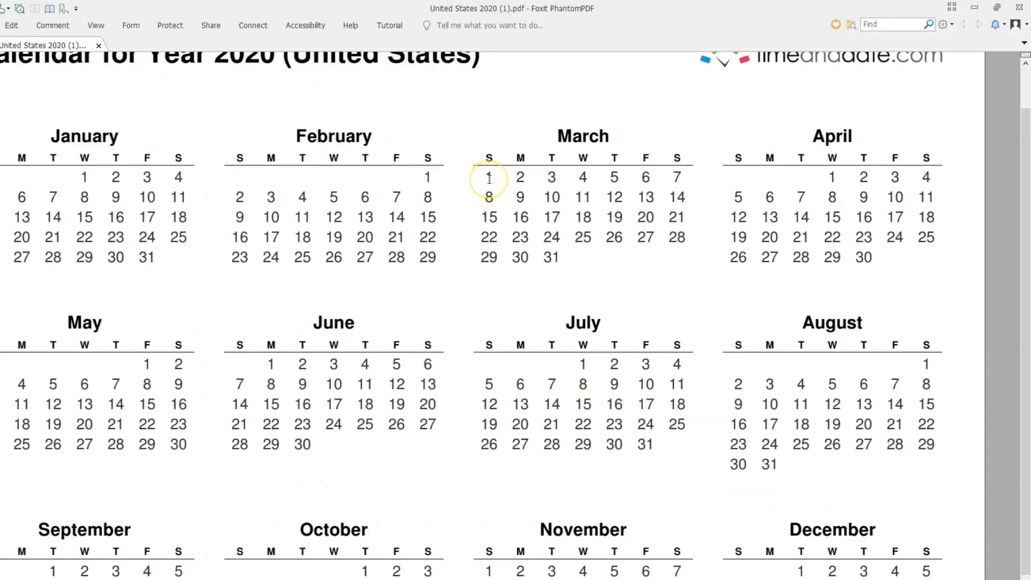
{"action": "scroll", "coordinate": [490, 179], "scroll_direction": "up", "scroll_amount": 1}
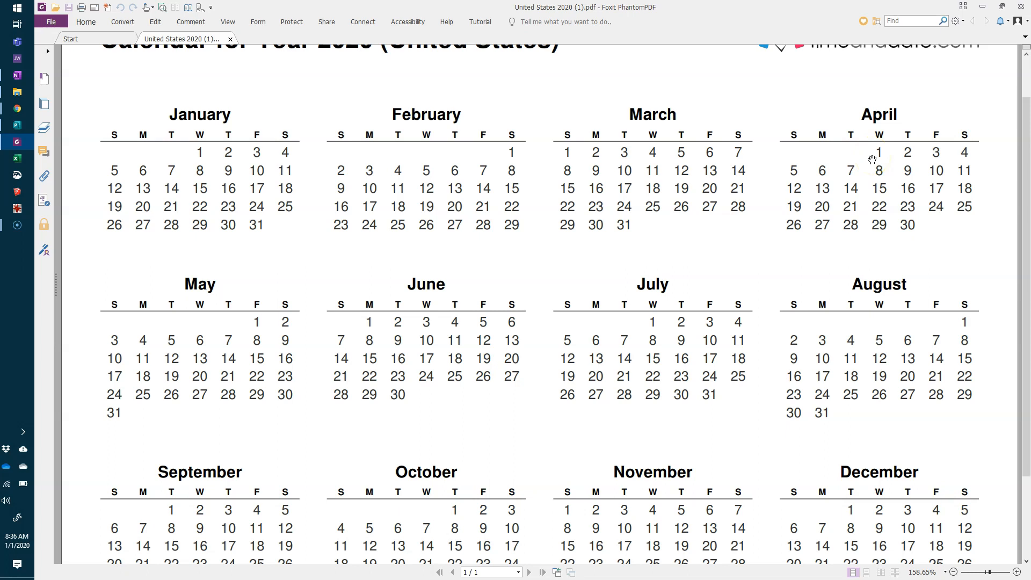
{"action": "key", "text": "super+shift+s"}
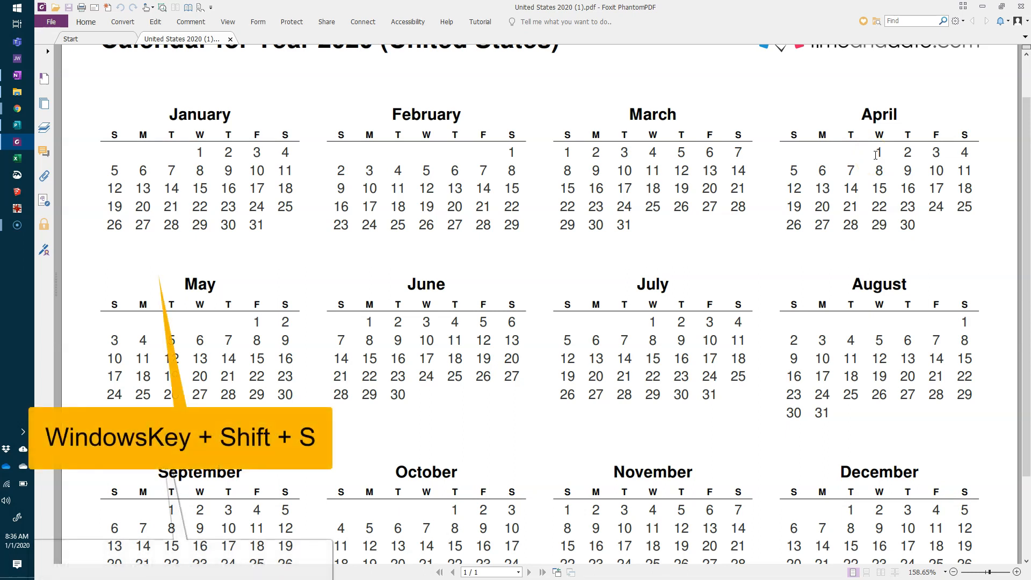
{"action": "key", "text": "super+shift+s"}
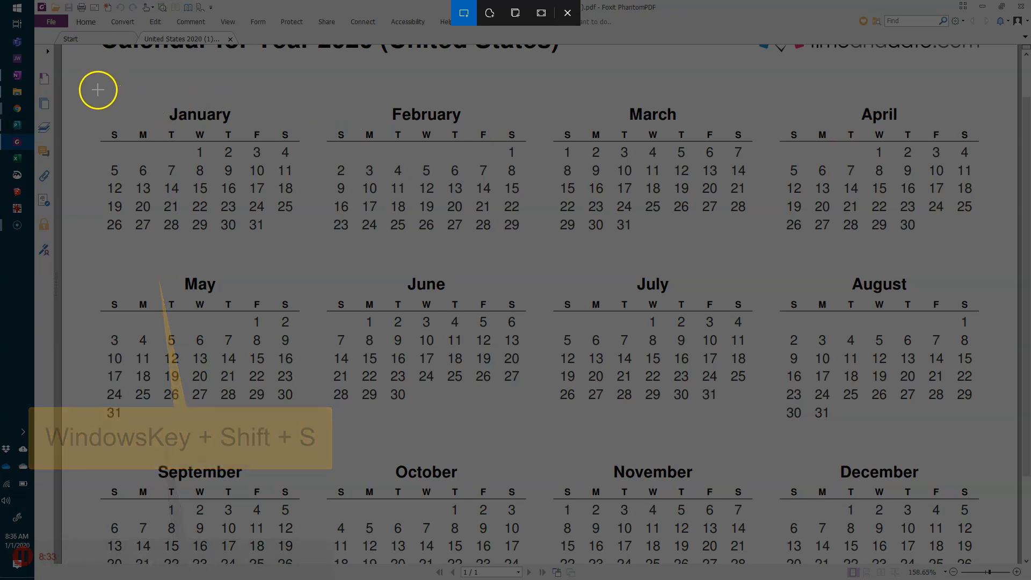
{"action": "left_click_drag", "start_coordinate": [97, 93], "coordinate": [989, 246]}
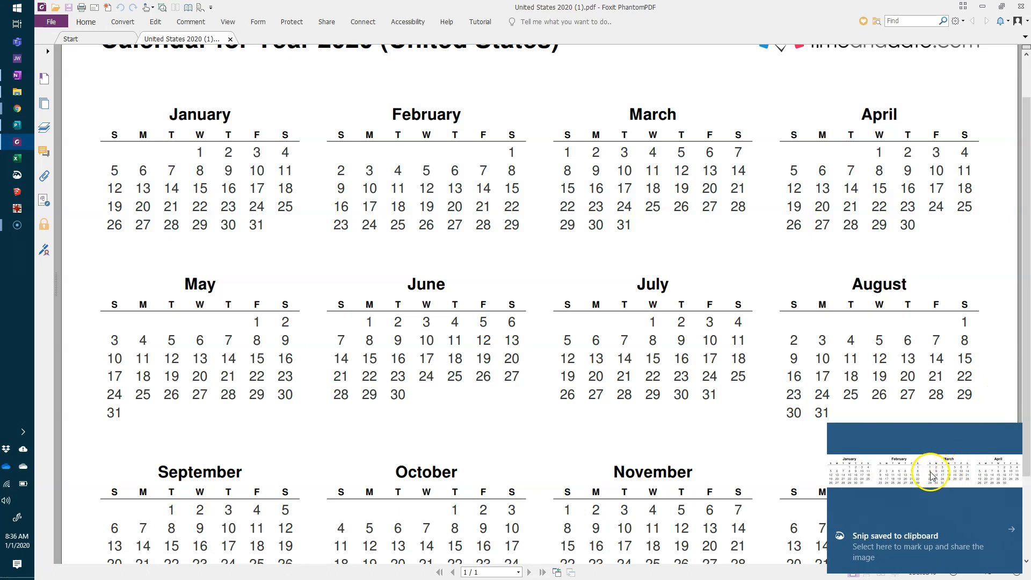
{"action": "left_click", "coordinate": [905, 475]}
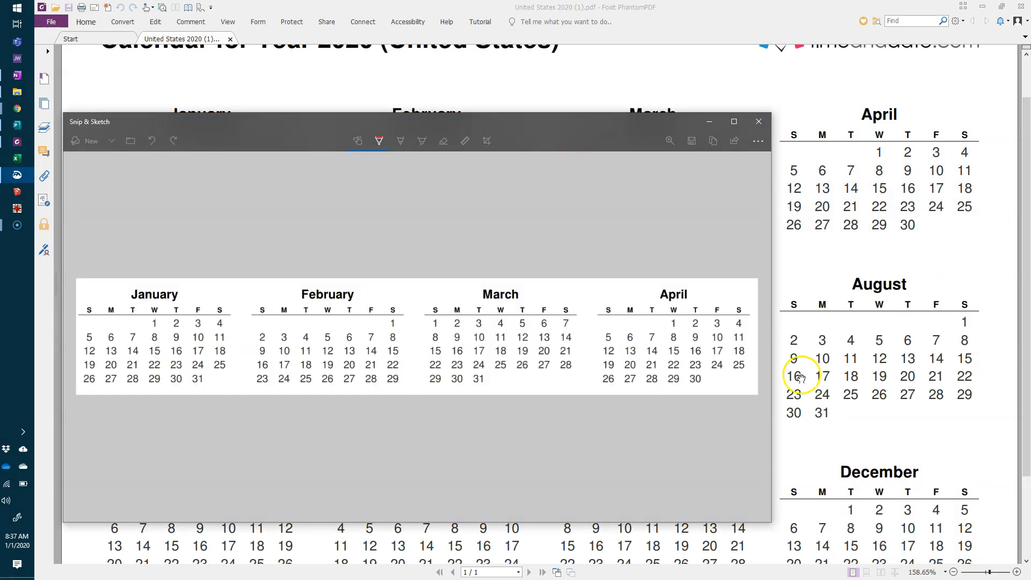
{"action": "left_click_drag", "start_coordinate": [550, 130], "coordinate": [633, 73]}
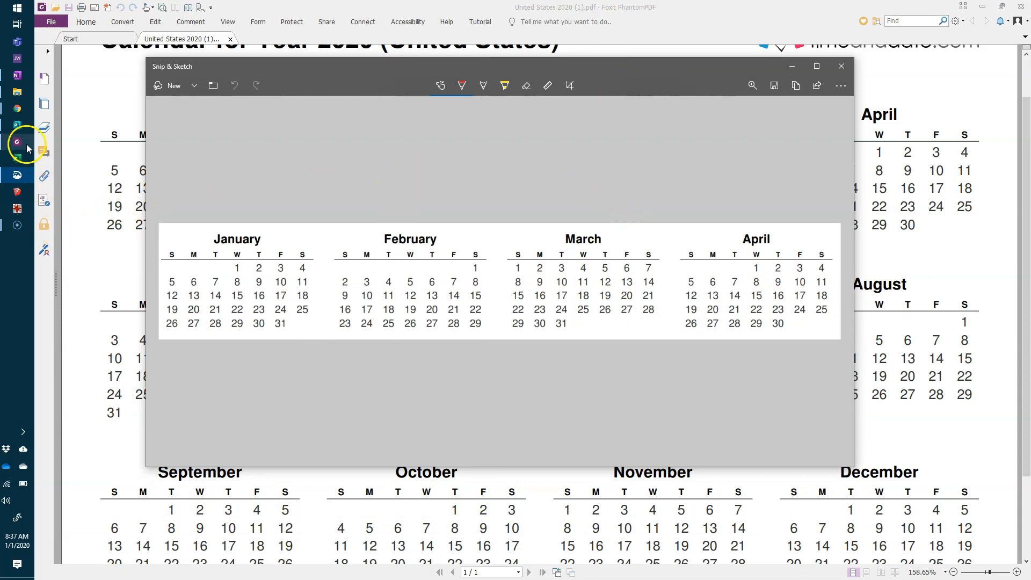
Step: Switch to Publisher, paste the January to April calendar snip, and place it above the two photos
{"action": "left_click", "coordinate": [17, 125]}
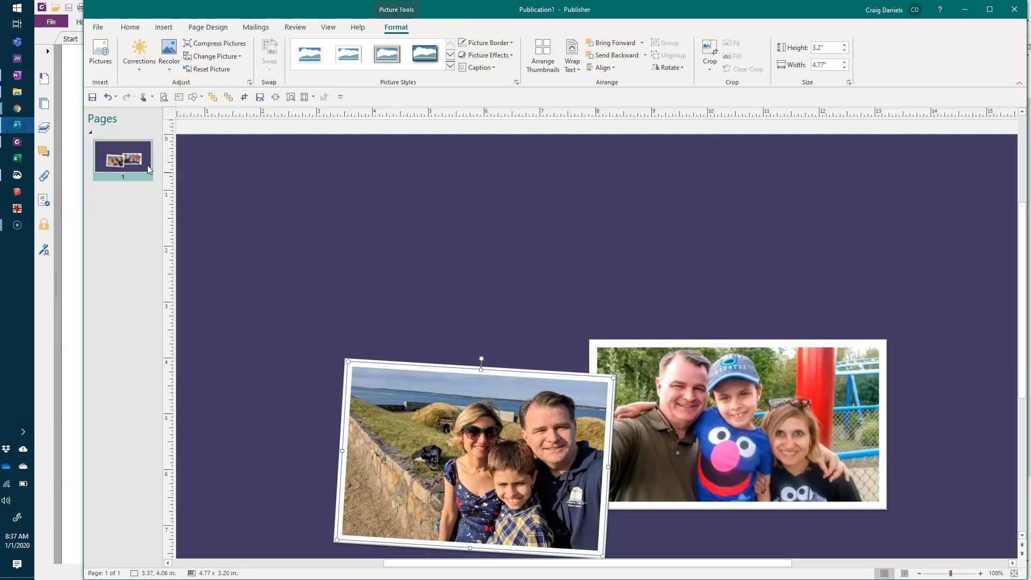
{"action": "left_click", "coordinate": [329, 213]}
{"action": "key", "text": "ctrl+v"}
{"action": "left_click_drag", "start_coordinate": [368, 311], "coordinate": [404, 197]}
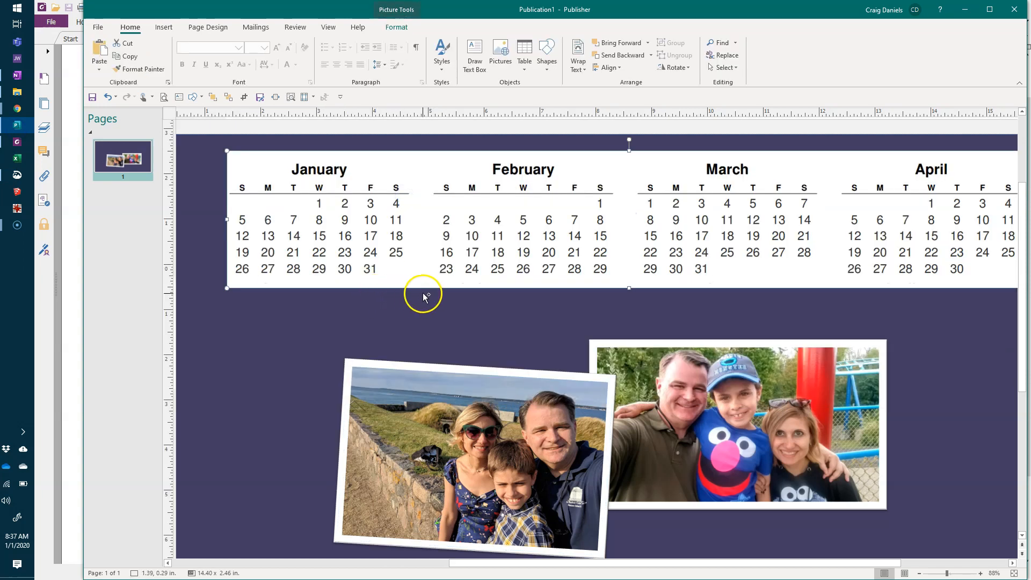
Step: Shrink the pasted calendar strip to fit within the page and shift it left to centre it above the photos
{"action": "scroll", "coordinate": [424, 290], "scroll_direction": "down", "scroll_amount": 3}
{"action": "left_click_drag", "start_coordinate": [413, 364], "coordinate": [451, 358]}
{"action": "left_click_drag", "start_coordinate": [521, 349], "coordinate": [511, 351]}
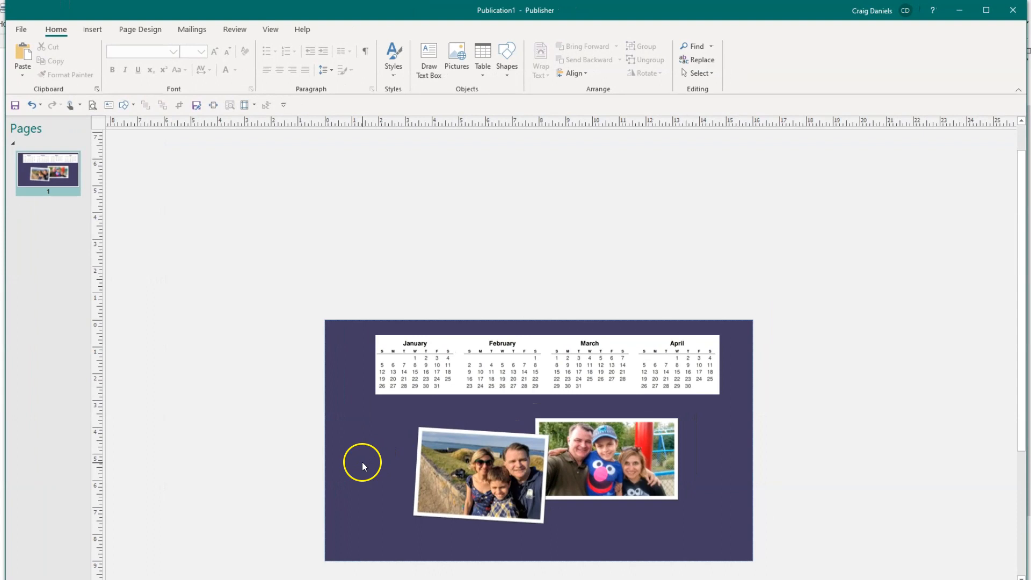
{"action": "left_click_drag", "start_coordinate": [380, 395], "coordinate": [395, 391]}
{"action": "key", "text": "Left"}
{"action": "key", "text": "Left"}
{"action": "key", "text": "Left"}
{"action": "key", "text": "Left"}
{"action": "left_click", "coordinate": [466, 271]}
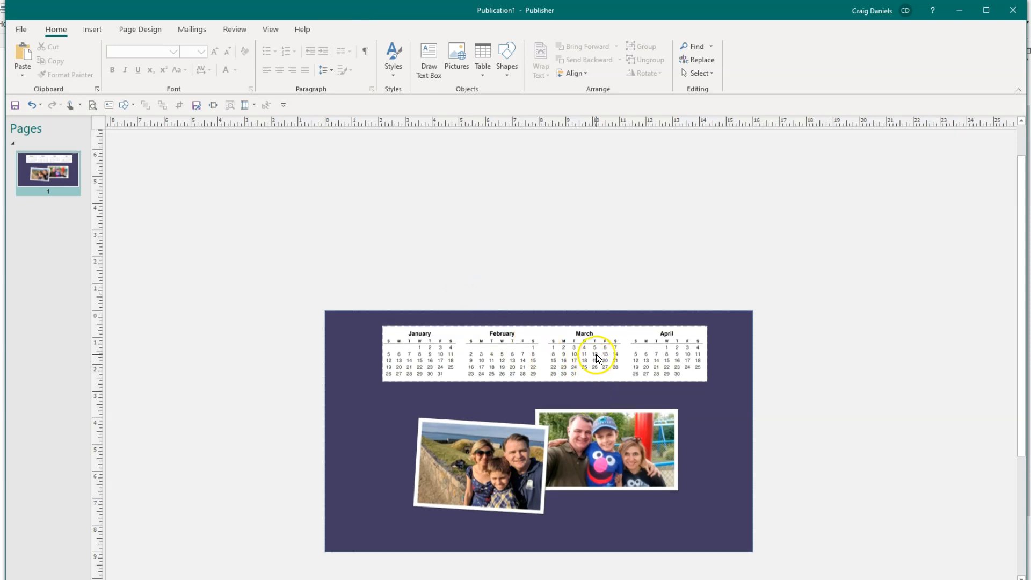
{"action": "scroll", "coordinate": [598, 357], "scroll_direction": "up", "scroll_amount": 2}
{"action": "scroll", "coordinate": [598, 358], "scroll_direction": "up", "scroll_amount": 1}
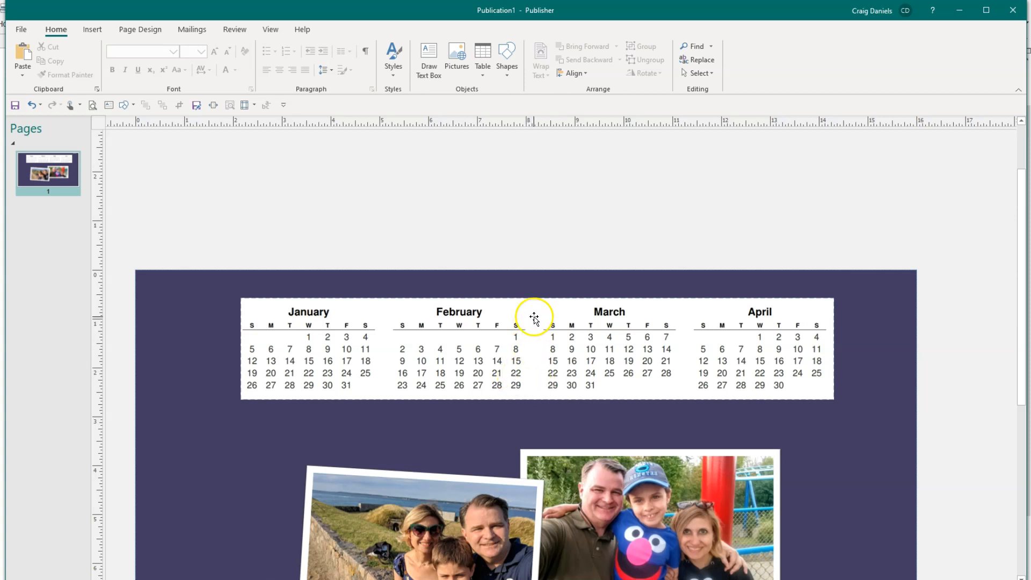
{"action": "left_click", "coordinate": [499, 415]}
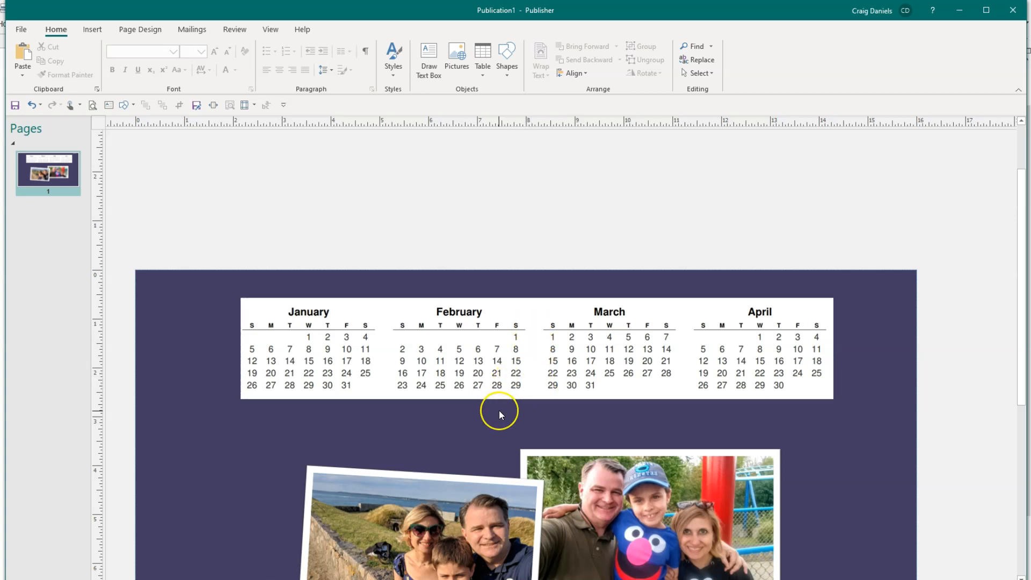
{"action": "left_click", "coordinate": [502, 409]}
{"action": "left_click", "coordinate": [524, 382]}
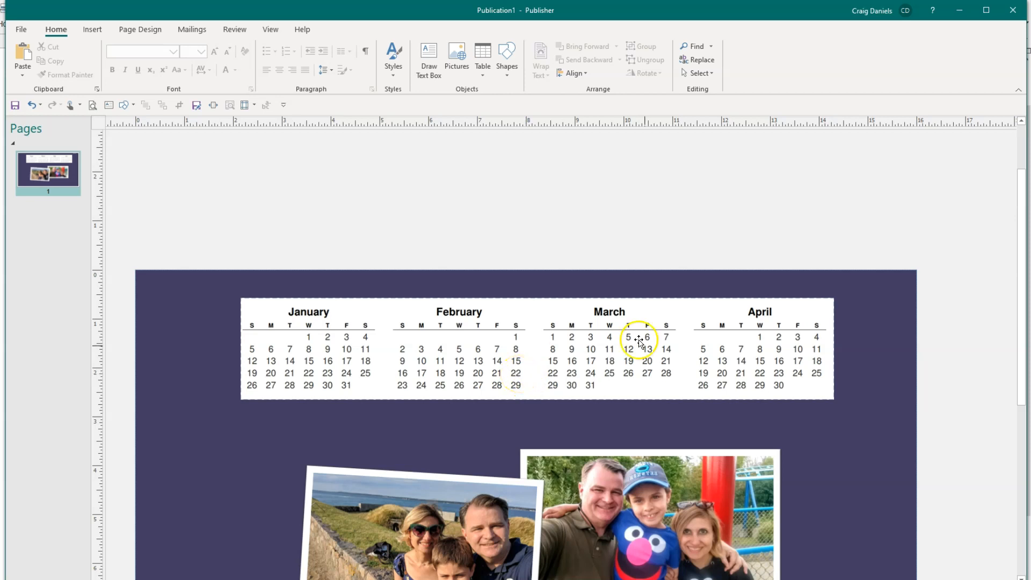
Step: Return to Snip & Sketch, save the calendar snip to the Desktop as a PNG named calendar, and close the snip
{"action": "left_click", "coordinate": [965, 12]}
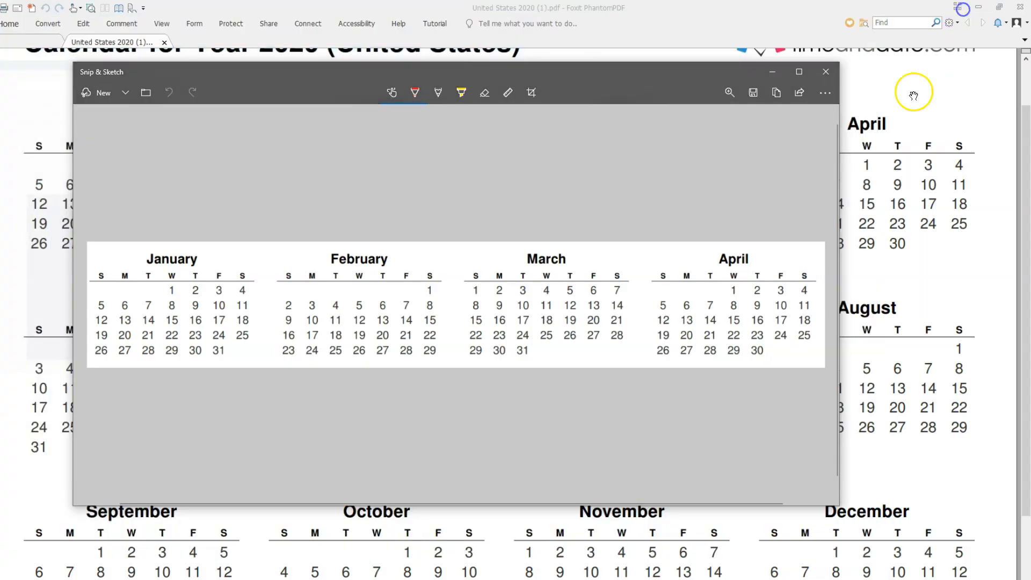
{"action": "left_click_drag", "start_coordinate": [617, 71], "coordinate": [629, 105]}
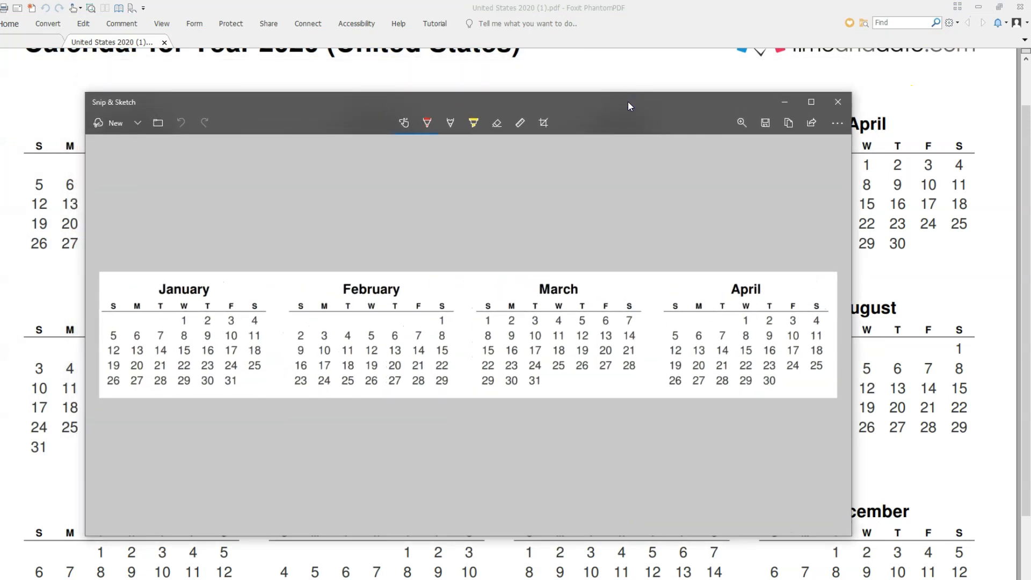
{"action": "left_click", "coordinate": [766, 123]}
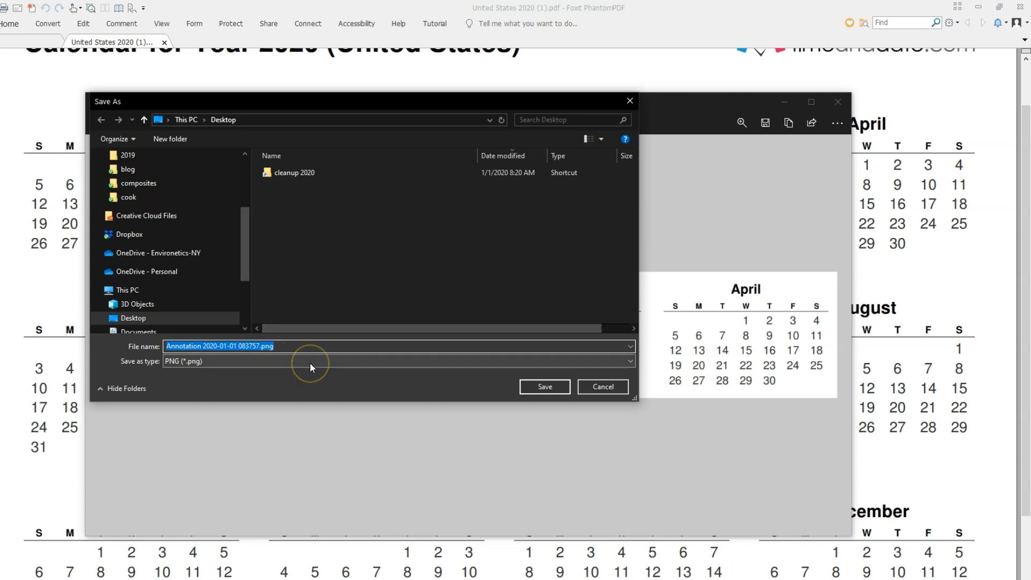
{"action": "type", "text": "calendar"}
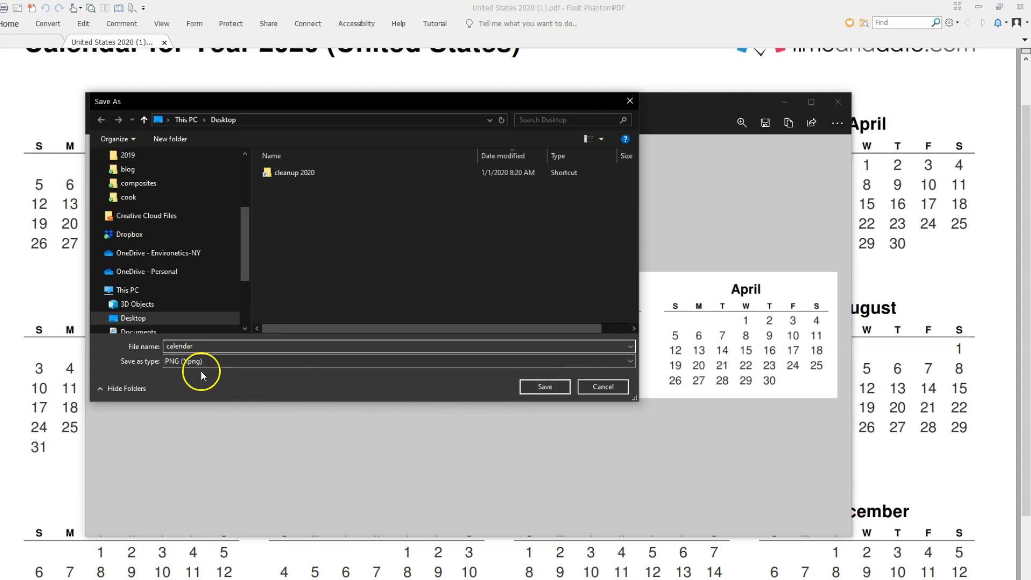
{"action": "left_click", "coordinate": [532, 387]}
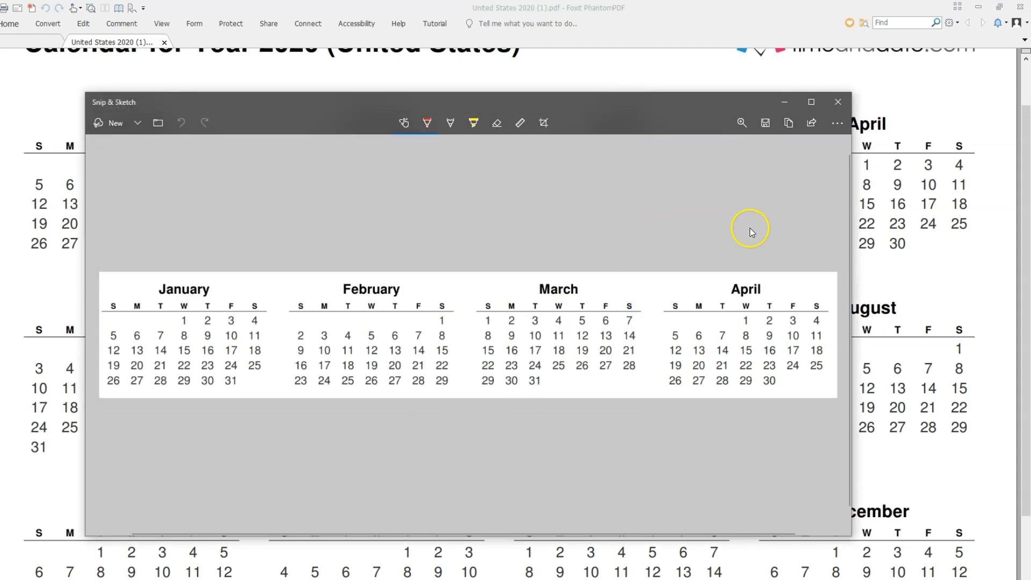
{"action": "left_click", "coordinate": [839, 102]}
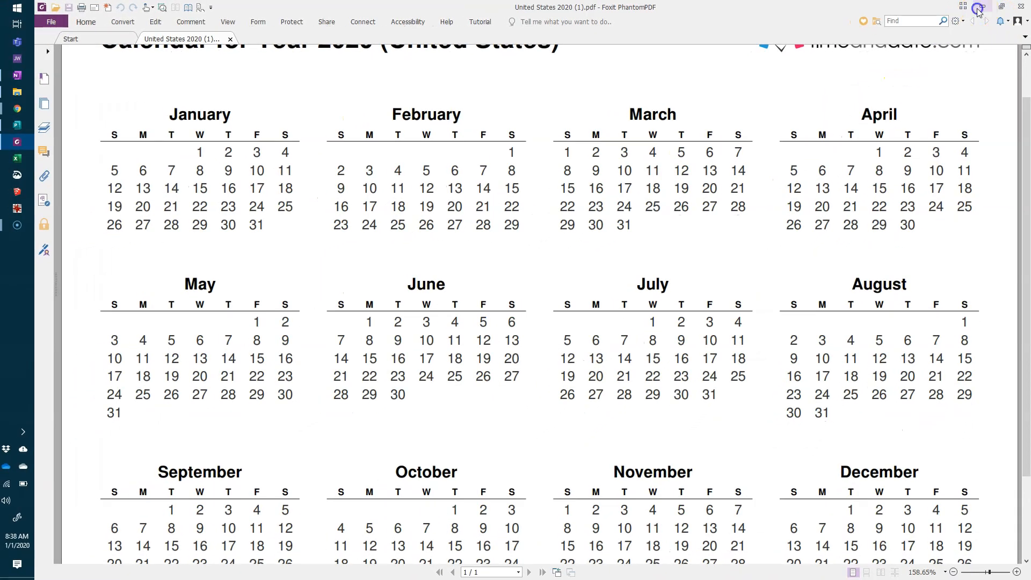
Step: Minimize the PDF and the timeanddate.com browser window, and switch to the Chrome window with Photopea
{"action": "left_click", "coordinate": [979, 9]}
{"action": "left_click", "coordinate": [46, 134]}
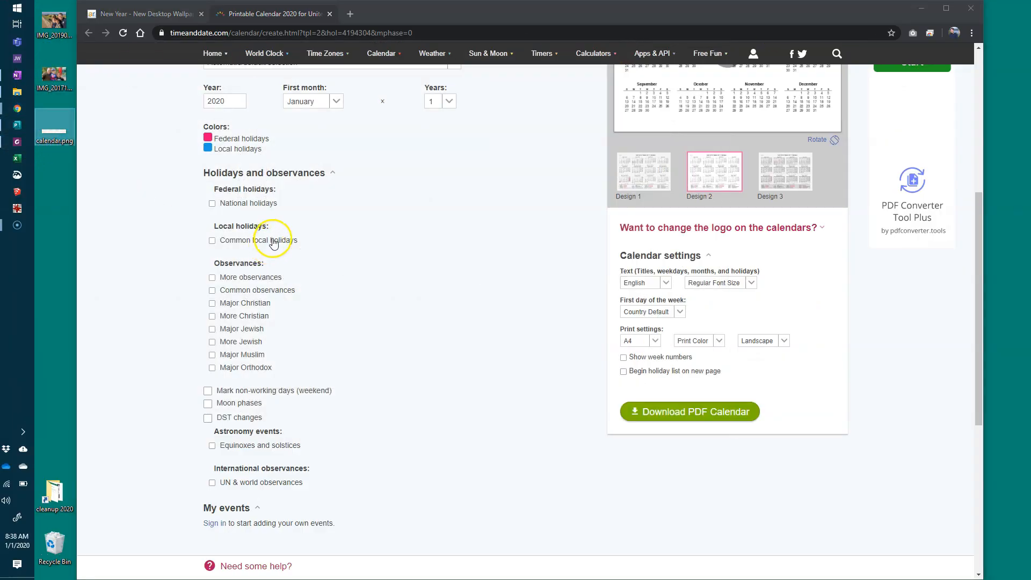
{"action": "left_click", "coordinate": [327, 17]}
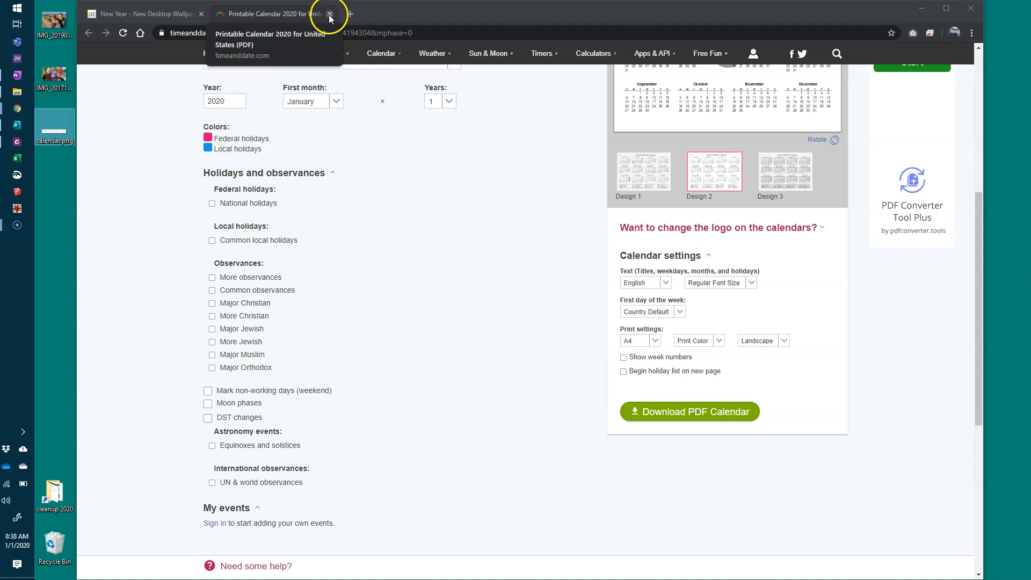
{"action": "left_click", "coordinate": [923, 11]}
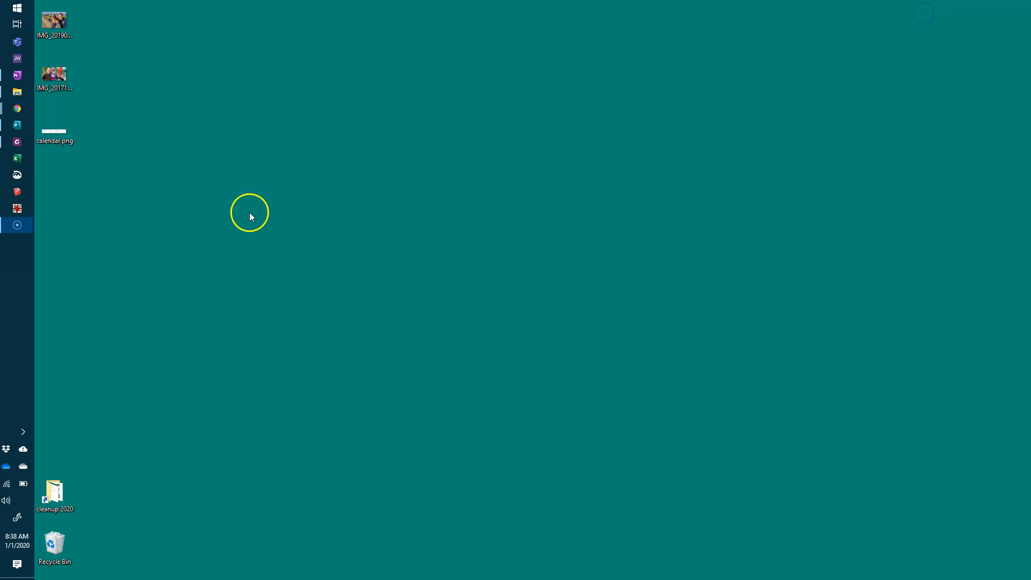
{"action": "left_click", "coordinate": [21, 103]}
{"action": "left_click", "coordinate": [86, 85]}
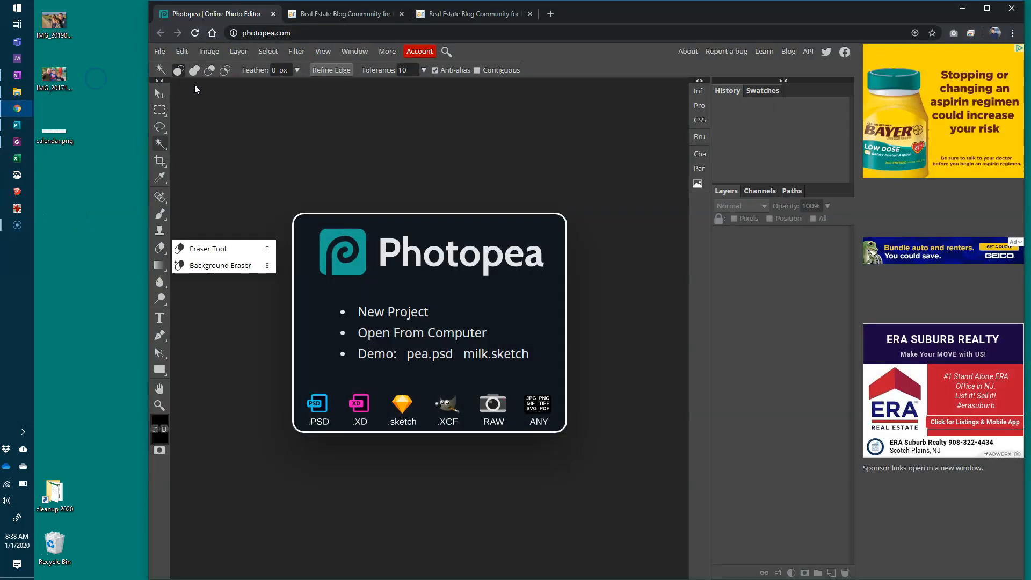
{"action": "left_click", "coordinate": [291, 112]}
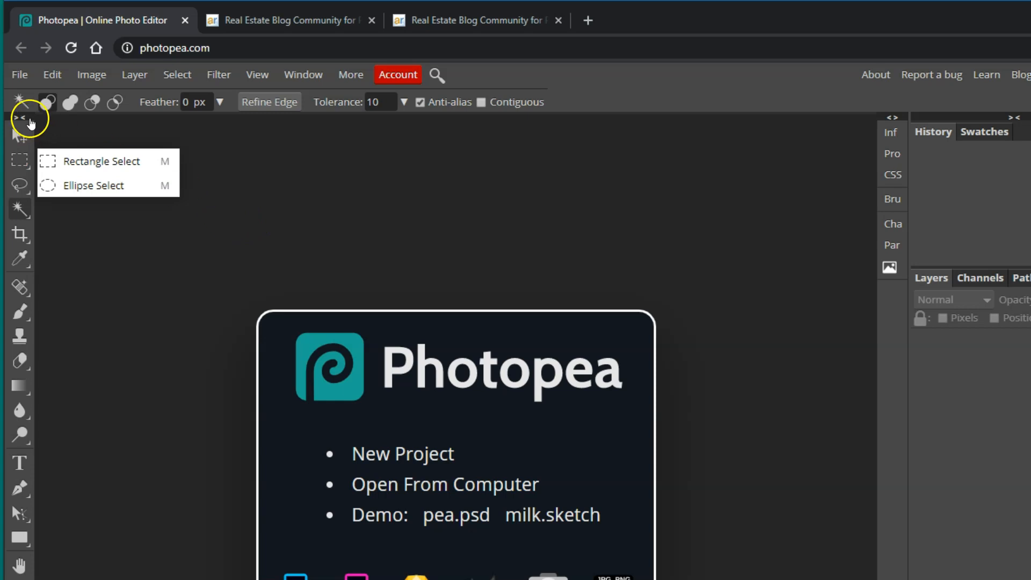
Step: Open calendar.png from the Desktop in Photopea
{"action": "left_click", "coordinate": [20, 75]}
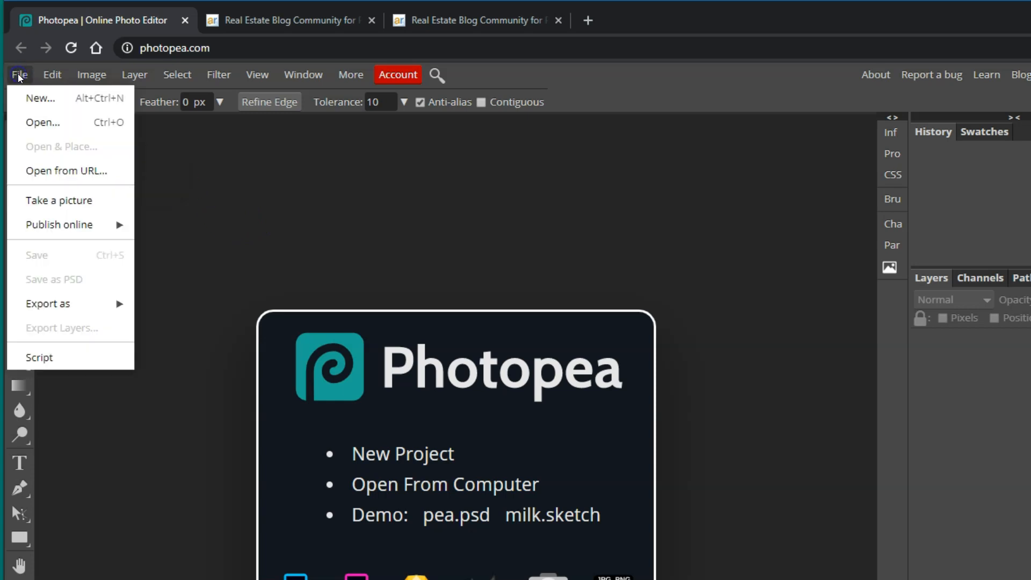
{"action": "left_click", "coordinate": [40, 124]}
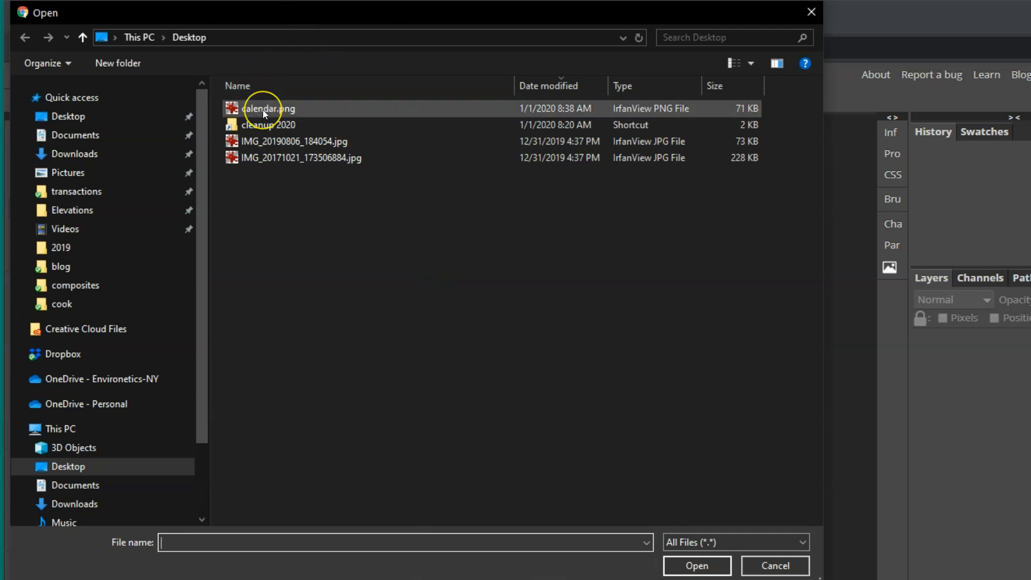
{"action": "double_click", "coordinate": [263, 109]}
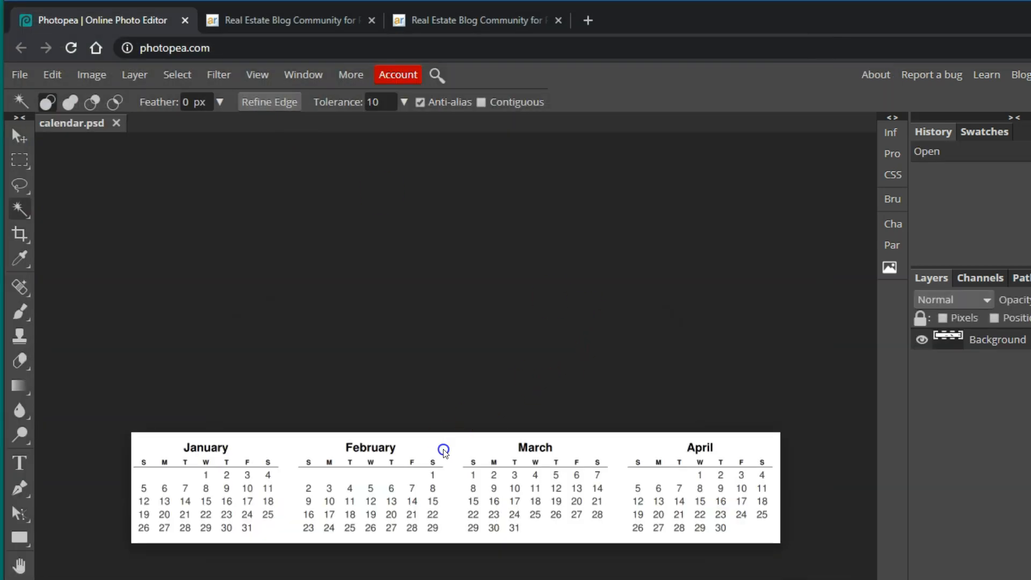
Step: Activate the Magic Wand tool for editing the calendar image
{"action": "left_click", "coordinate": [672, 428]}
{"action": "key", "text": "alt"}
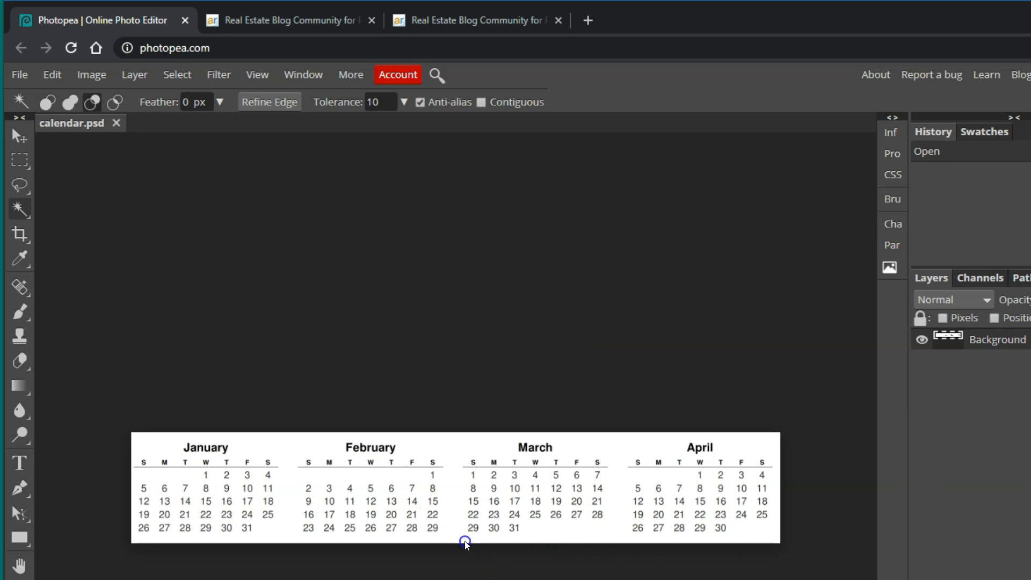
{"action": "scroll", "coordinate": [465, 543], "scroll_direction": "up", "scroll_amount": 4}
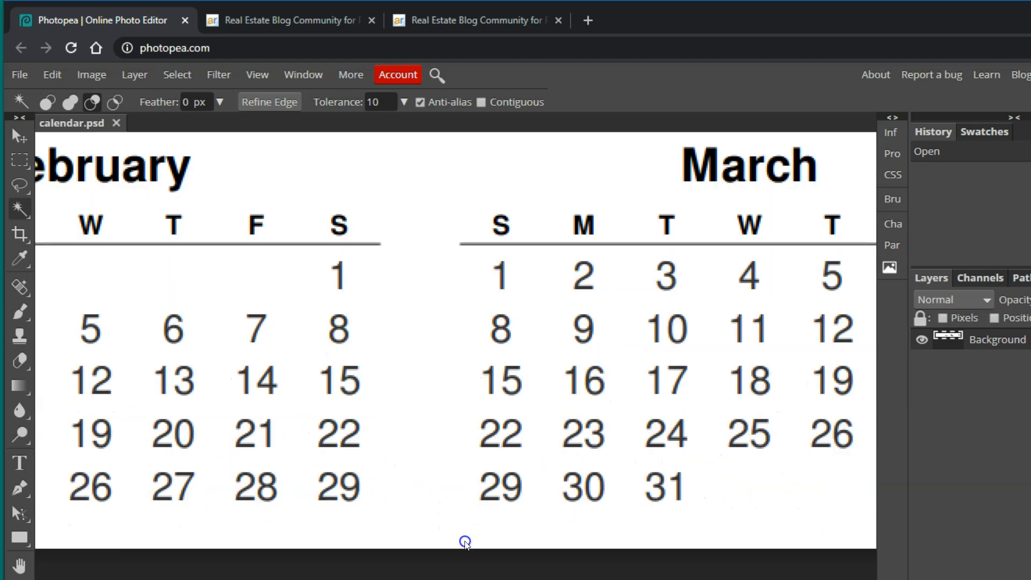
{"action": "scroll", "coordinate": [466, 544], "scroll_direction": "down", "scroll_amount": 3}
{"action": "left_click", "coordinate": [405, 548]}
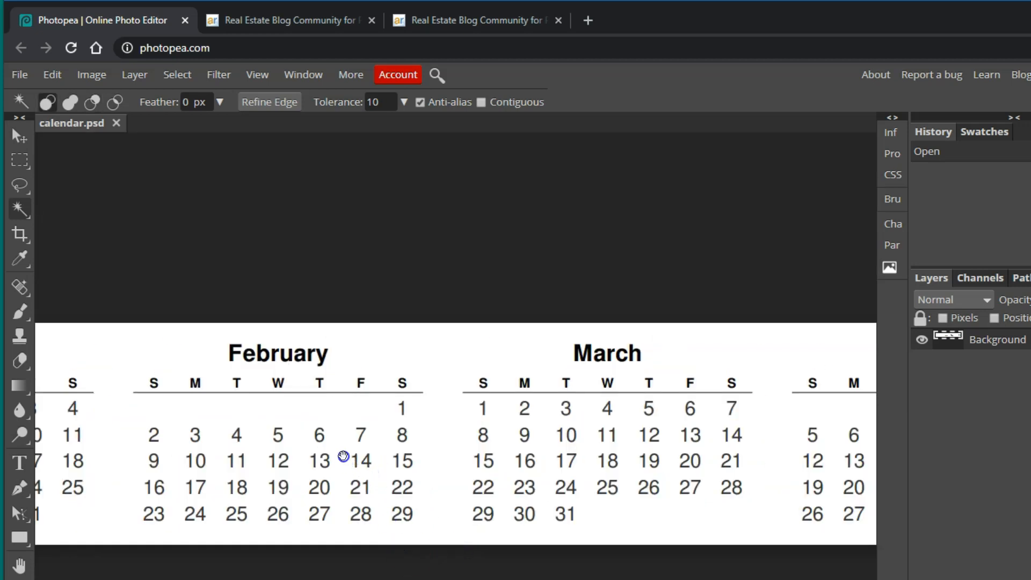
{"action": "left_click_drag", "start_coordinate": [316, 449], "coordinate": [625, 373]}
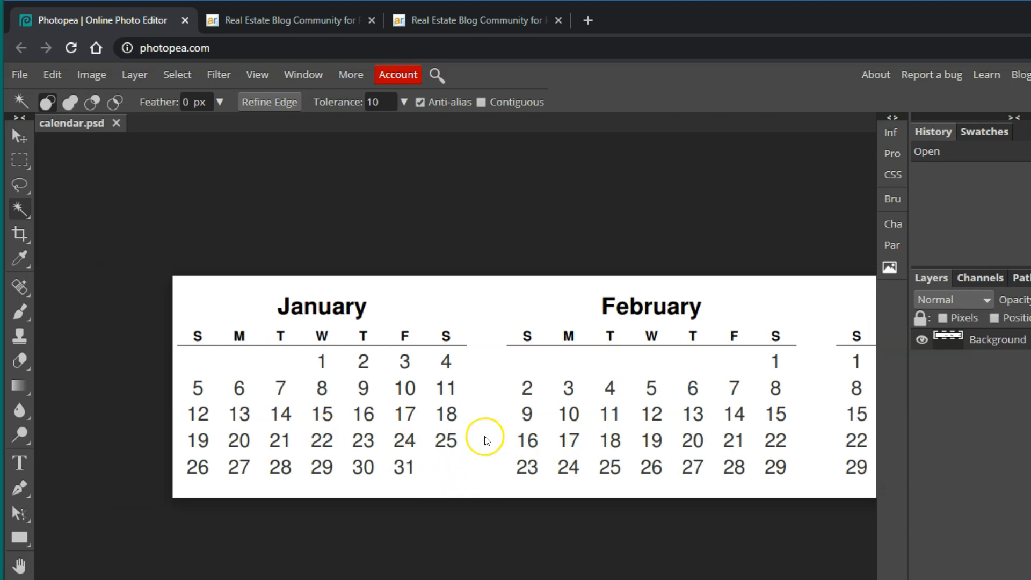
{"action": "scroll", "coordinate": [486, 438], "scroll_direction": "up", "scroll_amount": 2}
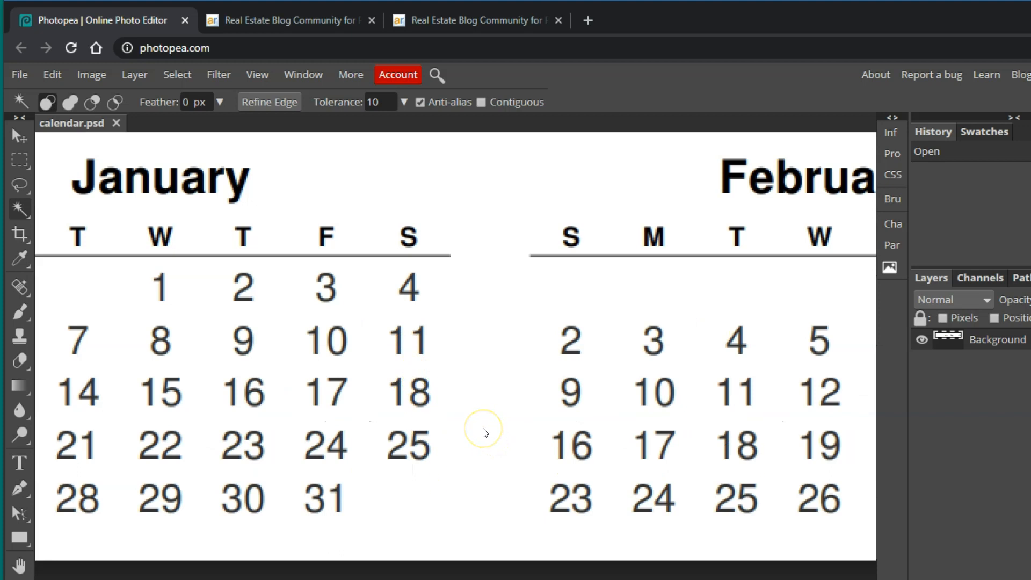
{"action": "left_click", "coordinate": [17, 209]}
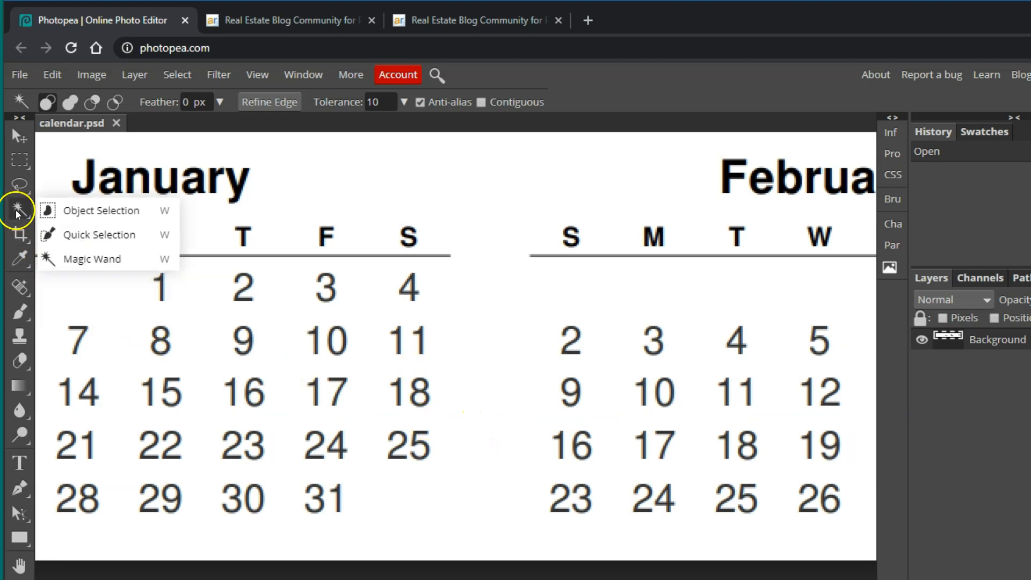
{"action": "left_click", "coordinate": [18, 242]}
{"action": "left_click", "coordinate": [20, 208]}
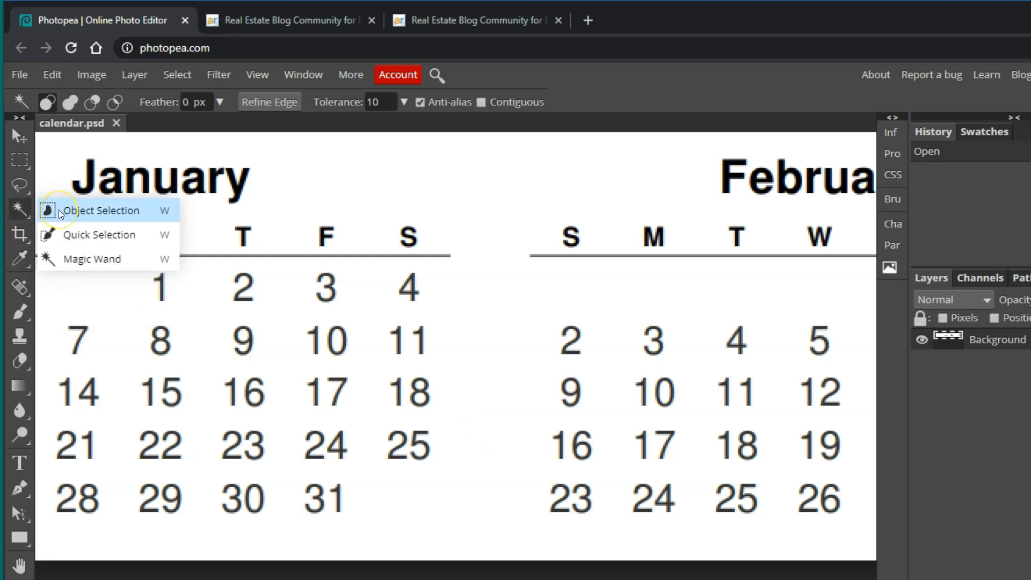
{"action": "left_click", "coordinate": [111, 261]}
{"action": "left_click", "coordinate": [103, 261]}
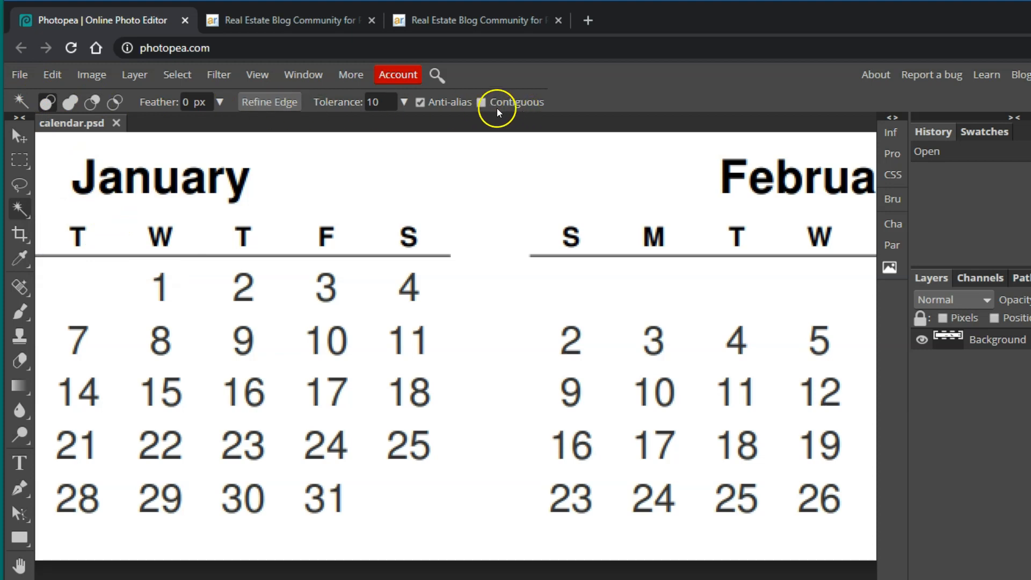
Step: With Contiguous off, select all the white background of the calendar using the Magic Wand, delete it and deselect
{"action": "left_click", "coordinate": [482, 102]}
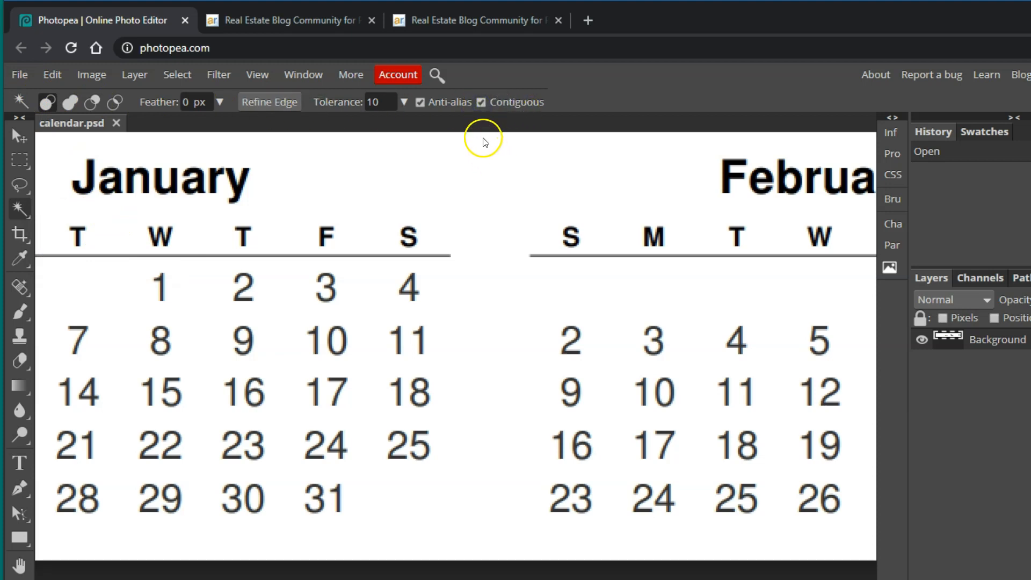
{"action": "left_click", "coordinate": [481, 103]}
{"action": "right_click", "coordinate": [21, 211]}
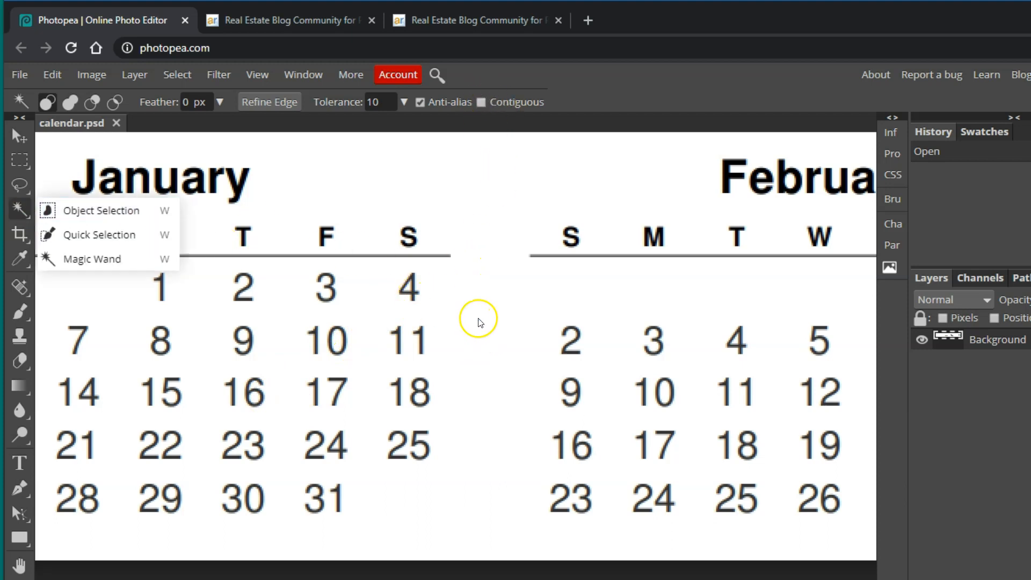
{"action": "left_click", "coordinate": [478, 319]}
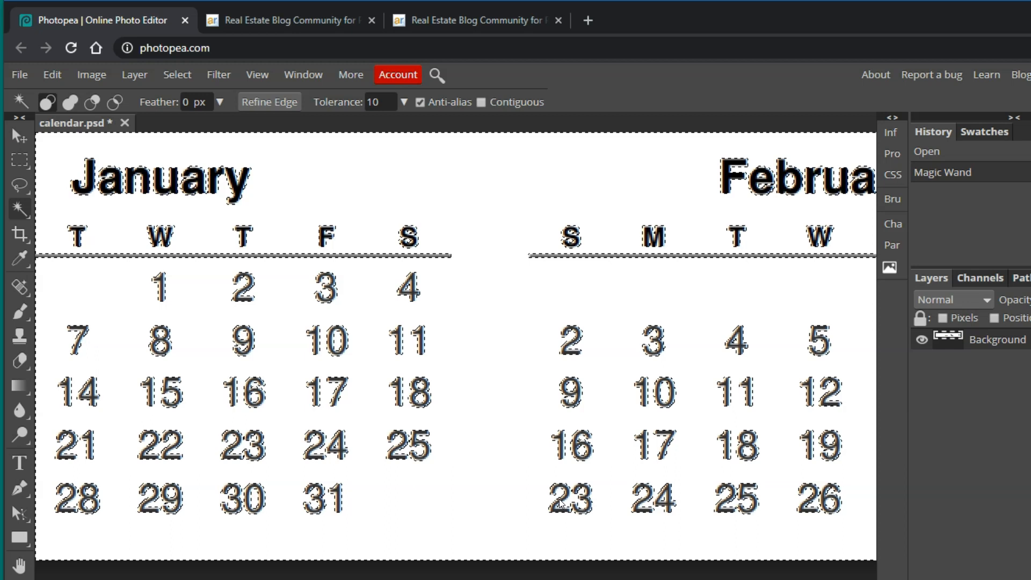
{"action": "key", "text": "Delete"}
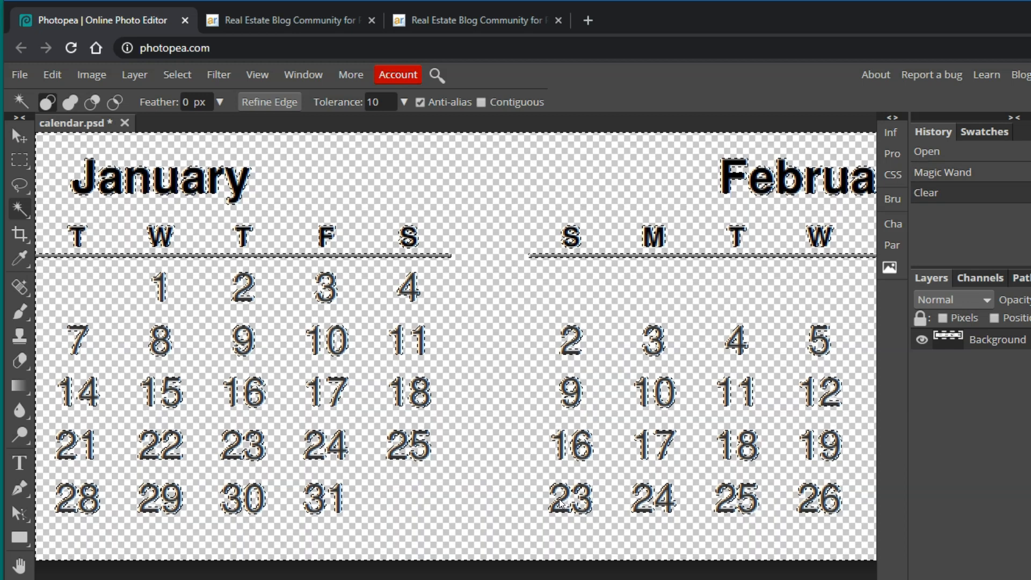
{"action": "left_click", "coordinate": [587, 517]}
{"action": "key", "text": "ctrl+d"}
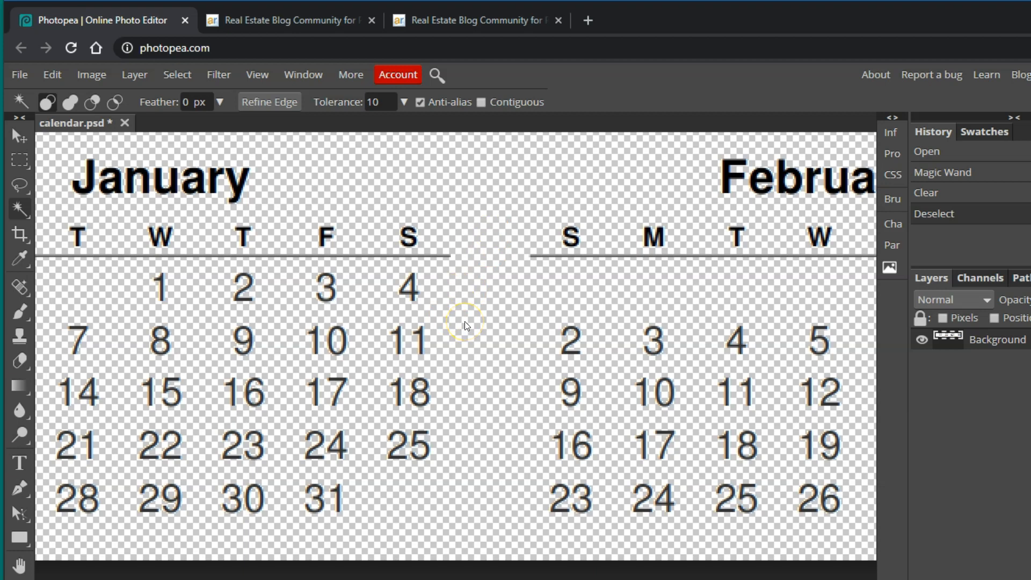
Step: Invert the colours of the calendar text and lines
{"action": "left_click", "coordinate": [96, 76]}
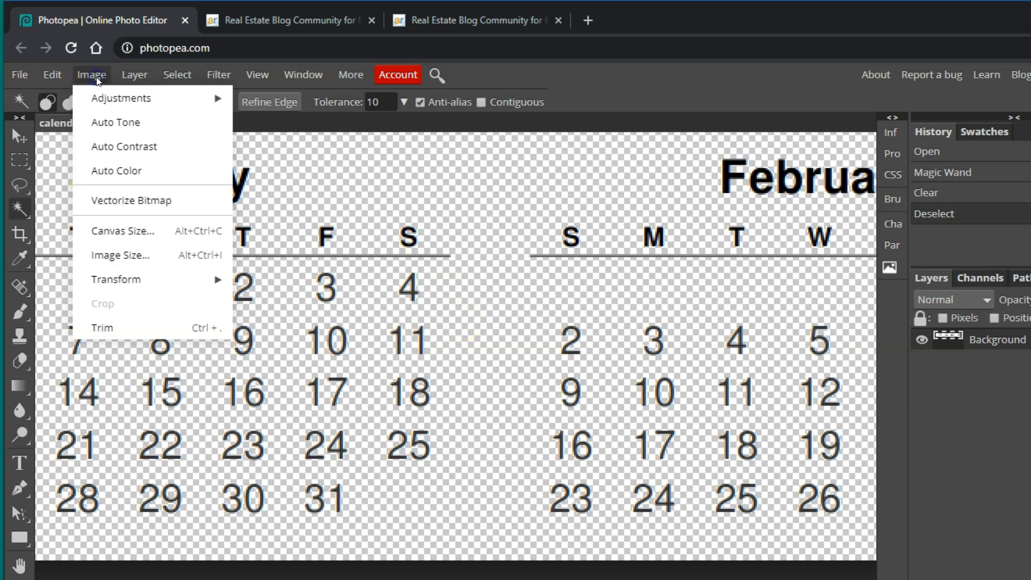
{"action": "mouse_move", "coordinate": [104, 98]}
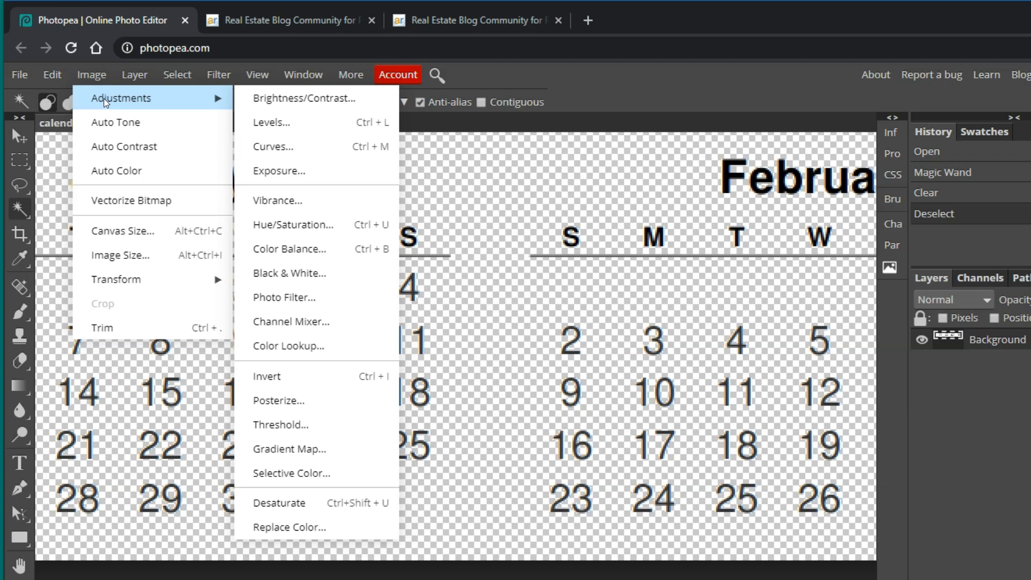
{"action": "left_click", "coordinate": [293, 125]}
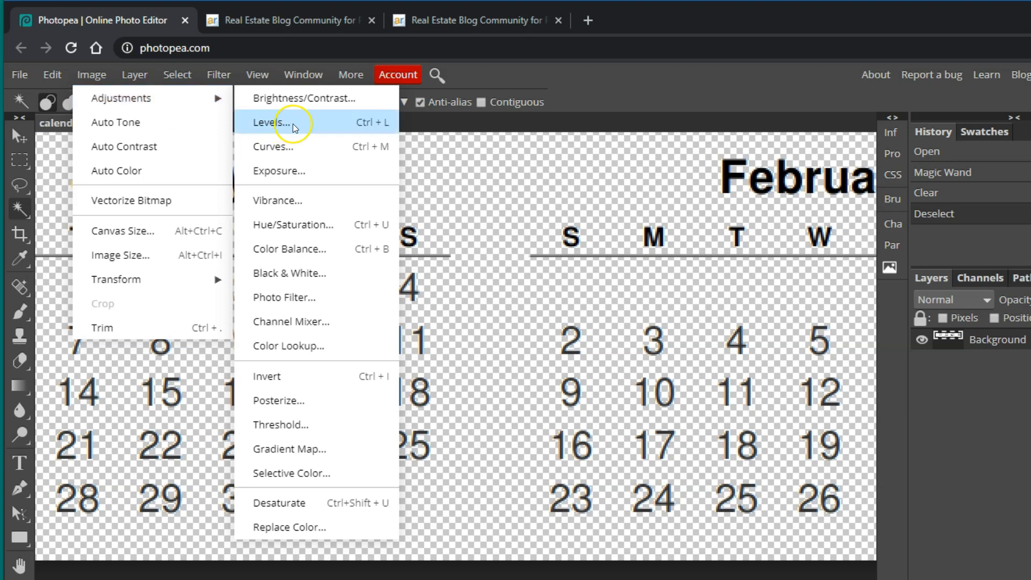
{"action": "left_click", "coordinate": [296, 376]}
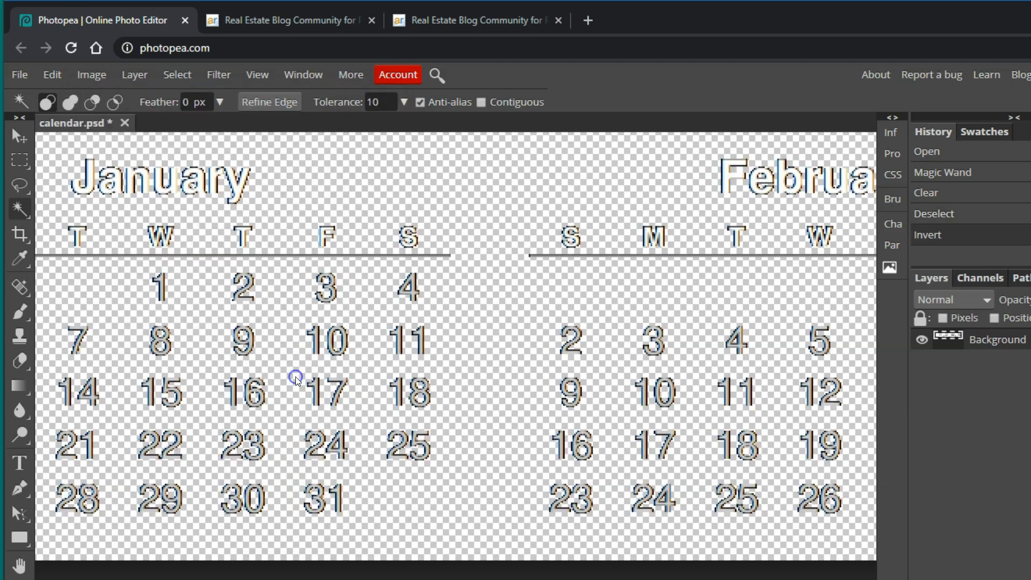
{"action": "left_click", "coordinate": [435, 392]}
Step: Export the calendar as a PNG at 100% quality and place the downloaded calendar (1).png on the desktop
{"action": "left_click", "coordinate": [19, 76]}
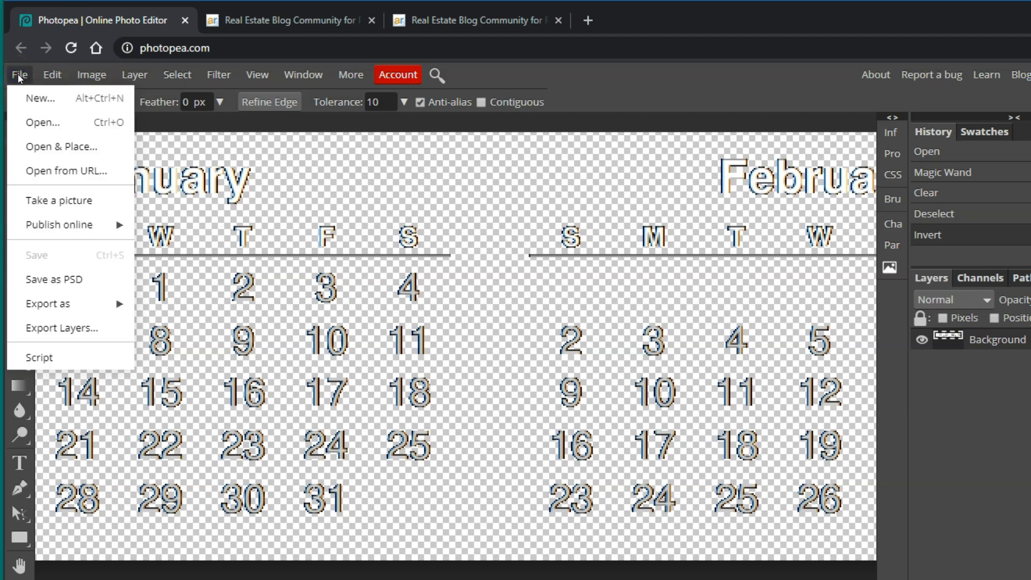
{"action": "mouse_move", "coordinate": [54, 313]}
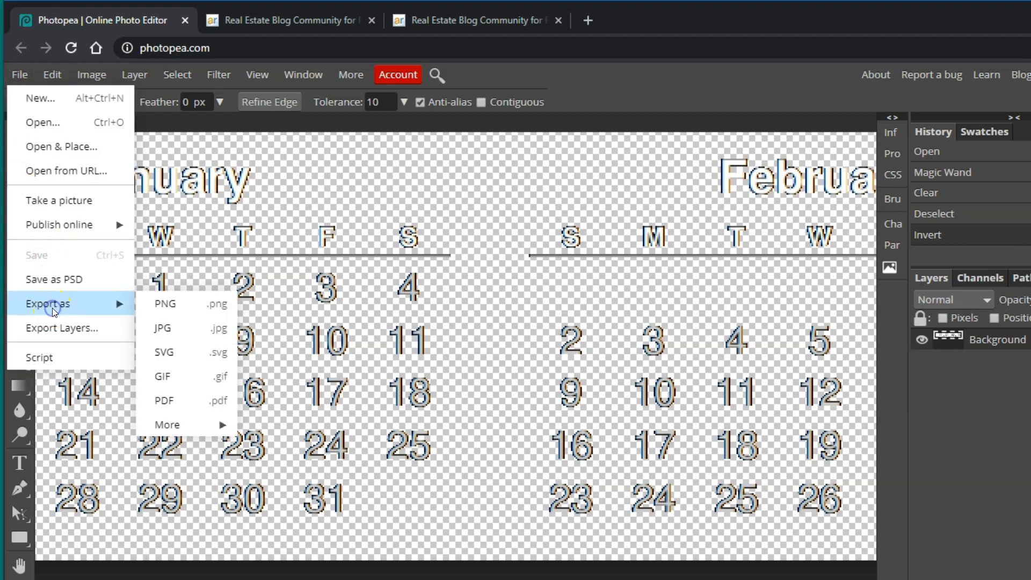
{"action": "left_click", "coordinate": [187, 305]}
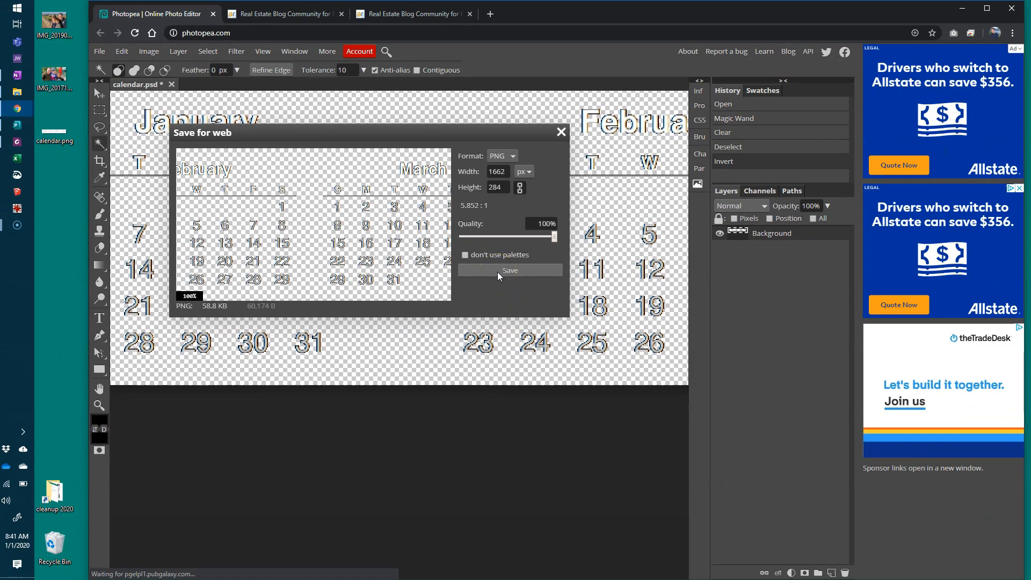
{"action": "left_click", "coordinate": [497, 272]}
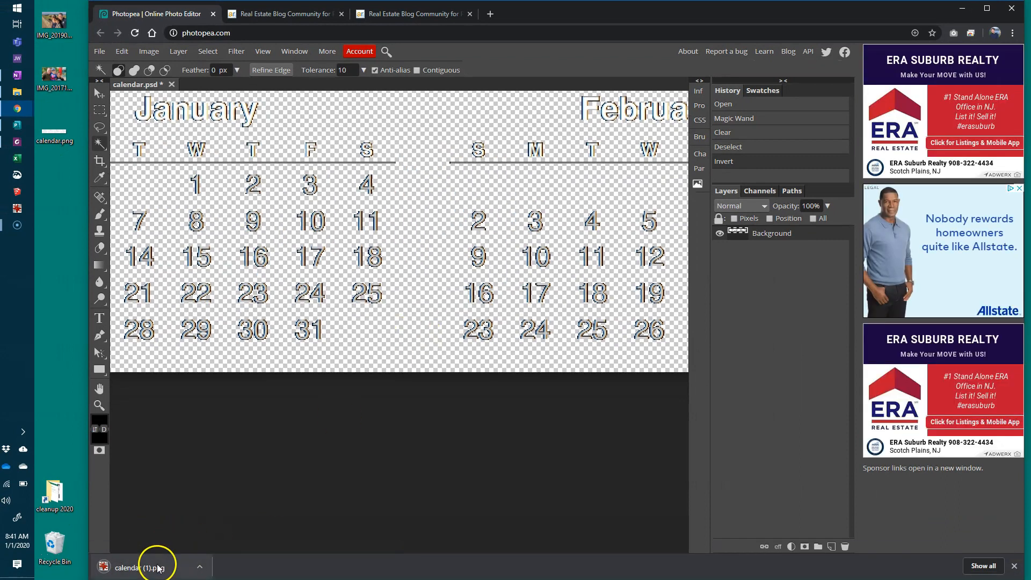
{"action": "left_click_drag", "start_coordinate": [143, 561], "coordinate": [55, 304]}
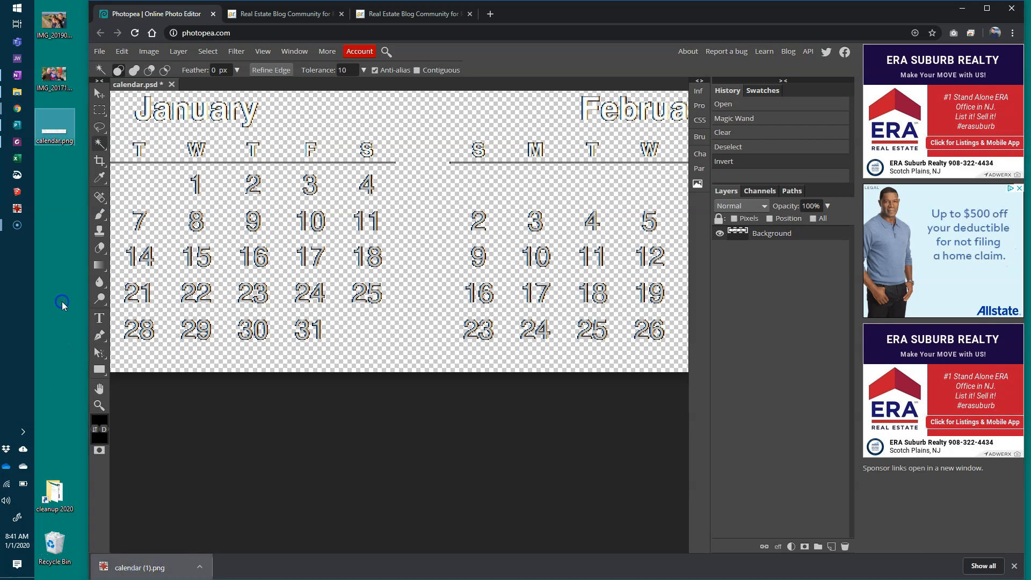
{"action": "left_click", "coordinate": [99, 143]}
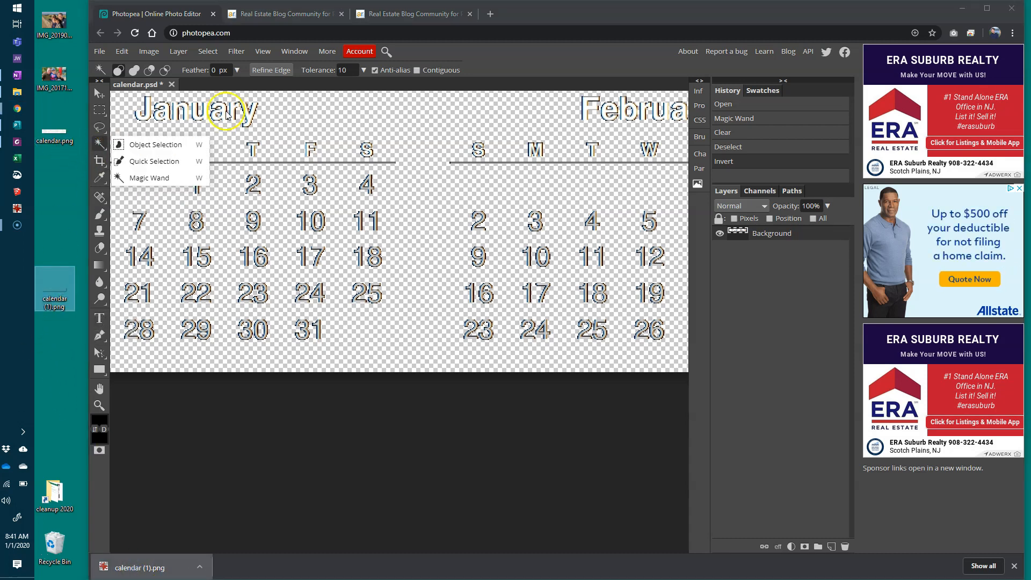
Step: Minimize the browser, switch to Publisher and delete the white calendar strip above the photos
{"action": "left_click", "coordinate": [963, 9]}
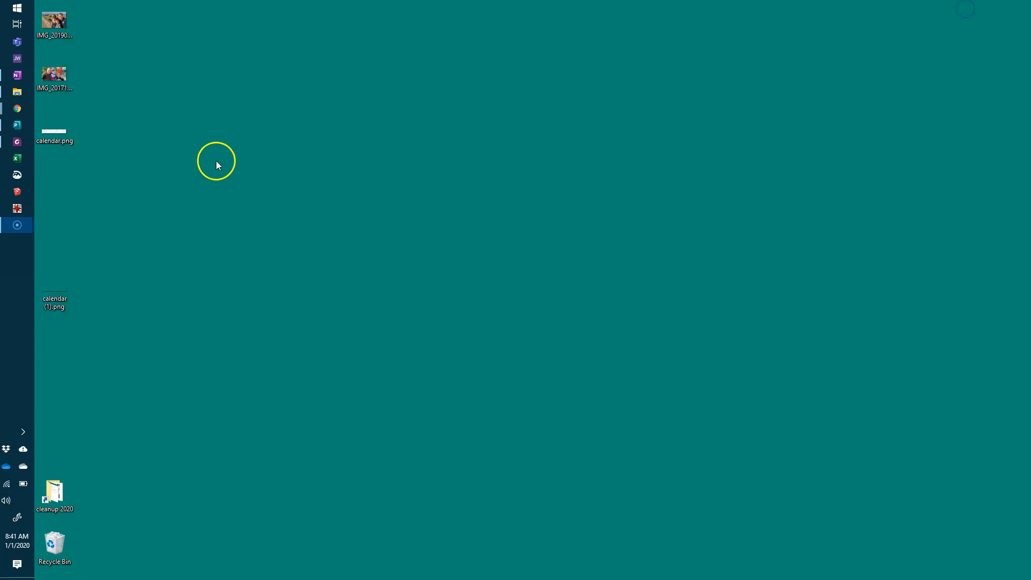
{"action": "left_click", "coordinate": [17, 125]}
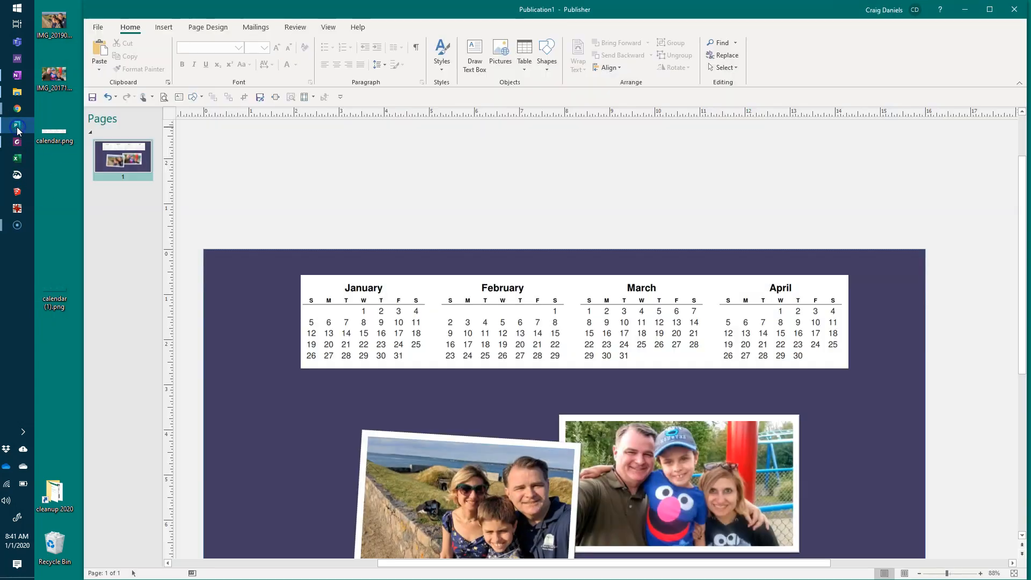
{"action": "left_click", "coordinate": [376, 298]}
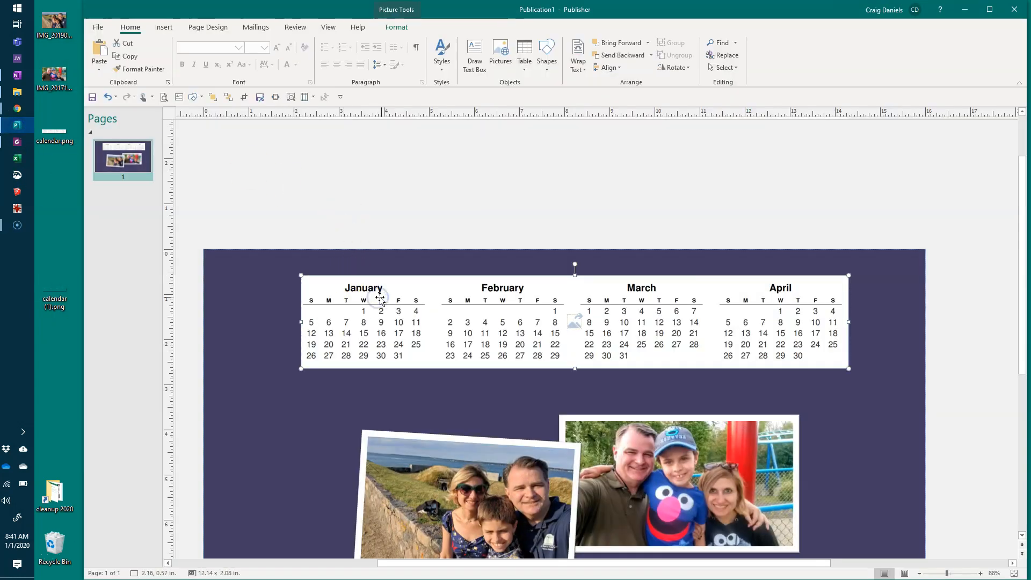
{"action": "key", "text": "Escape"}
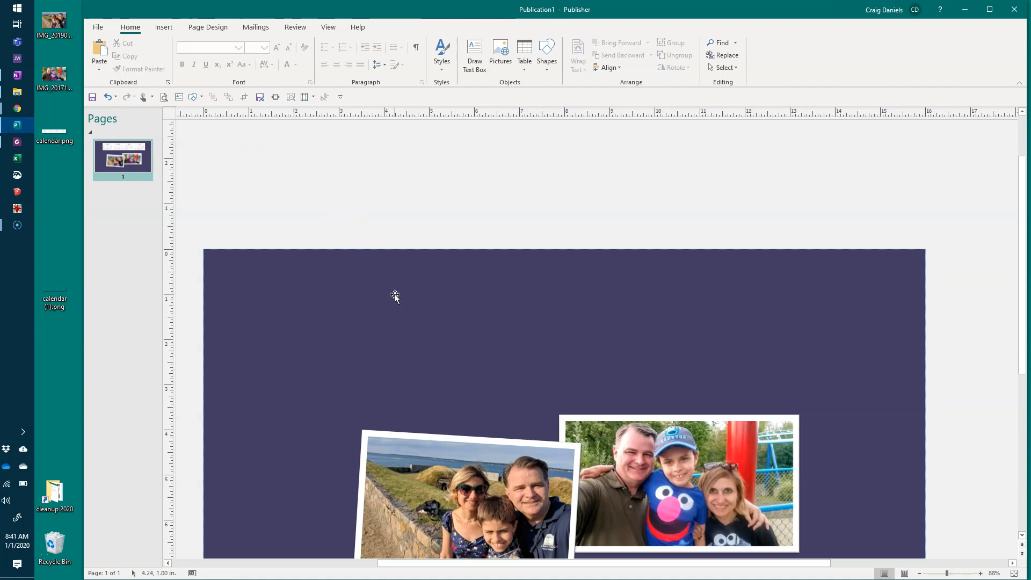
Step: Insert calendar (1).png from the desktop onto the page and move it right so all four months fit above the photos
{"action": "double_click", "coordinate": [50, 293]}
{"action": "left_click_drag", "start_coordinate": [50, 294], "coordinate": [346, 324]}
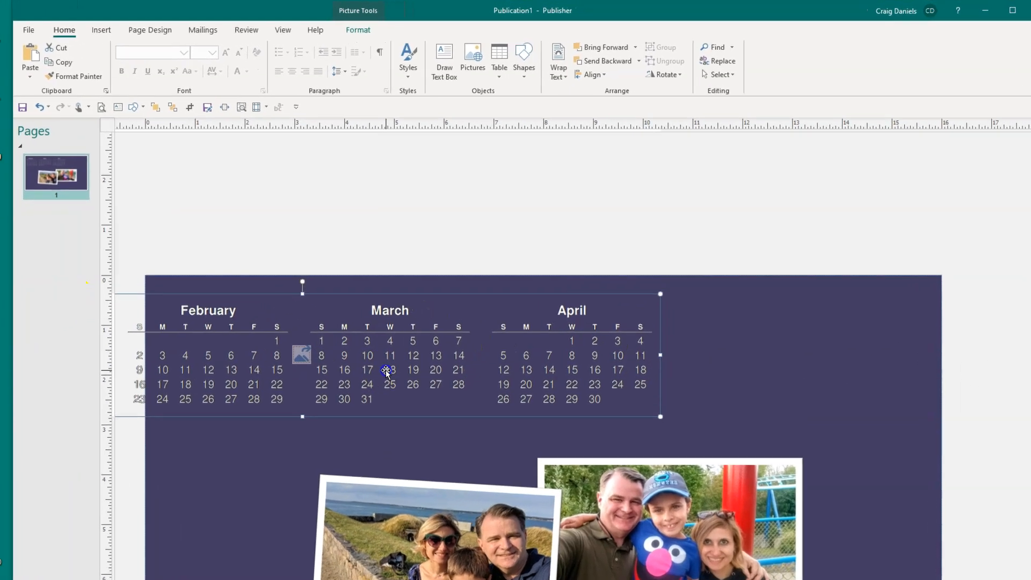
{"action": "left_click_drag", "start_coordinate": [387, 371], "coordinate": [620, 371]}
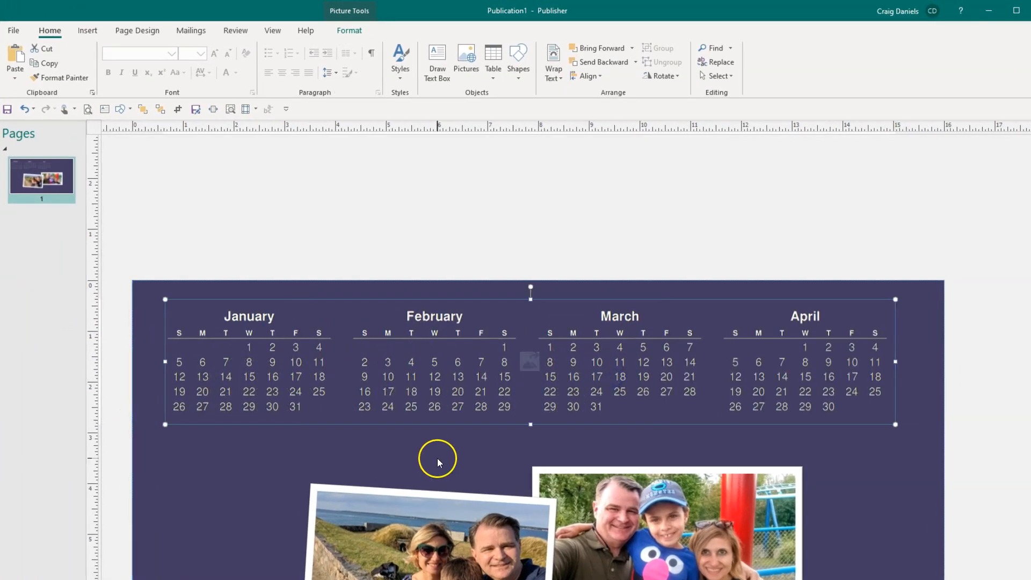
Step: Shrink the transparent calendar proportionally from its lower-left corner and reposition it near the page's upper edge
{"action": "left_click", "coordinate": [342, 443]}
{"action": "left_click", "coordinate": [356, 382]}
{"action": "left_click_drag", "start_coordinate": [163, 424], "coordinate": [251, 388]}
{"action": "left_click_drag", "start_coordinate": [369, 375], "coordinate": [361, 395]}
{"action": "left_click", "coordinate": [297, 451]}
{"action": "left_click", "coordinate": [432, 384]}
{"action": "left_click_drag", "start_coordinate": [432, 384], "coordinate": [420, 380]}
{"action": "scroll", "coordinate": [417, 382], "scroll_direction": "down", "scroll_amount": 3}
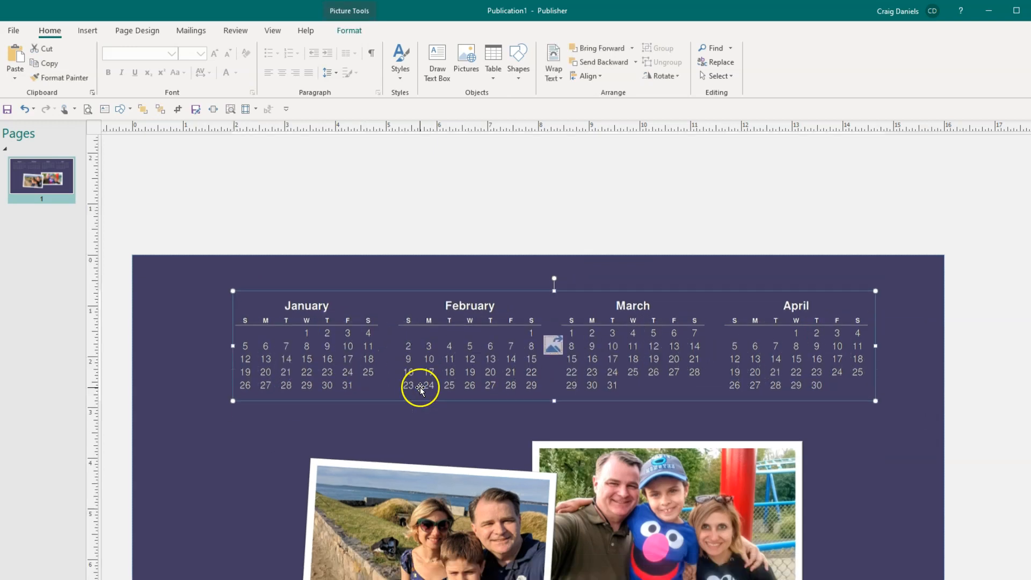
Step: Reduce the calendar slightly further from its lower-left corner, keeping it above the photos, and deselect it
{"action": "left_click", "coordinate": [286, 447]}
{"action": "scroll", "coordinate": [286, 447], "scroll_direction": "down", "scroll_amount": 3}
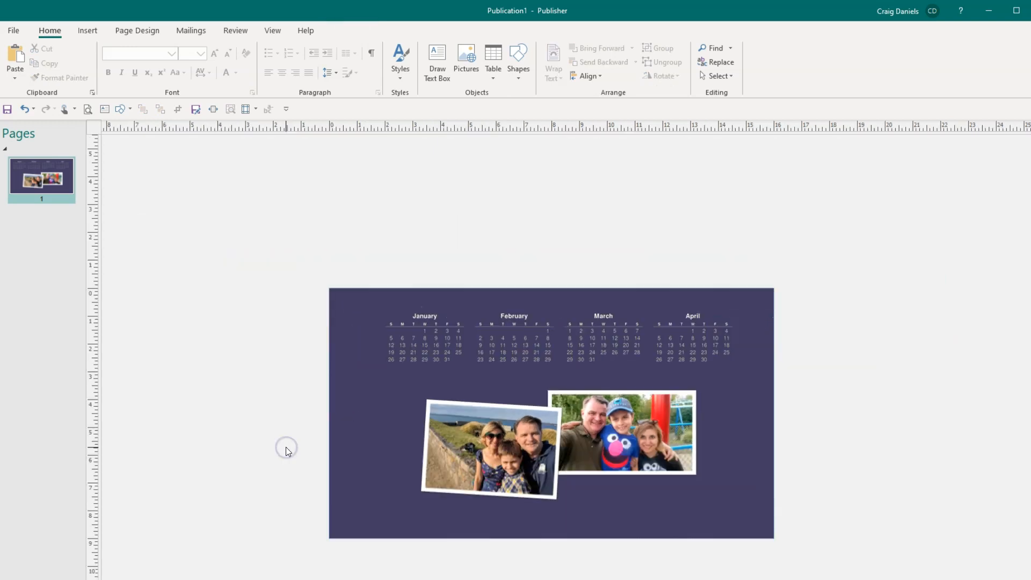
{"action": "scroll", "coordinate": [610, 429], "scroll_direction": "up", "scroll_amount": 2}
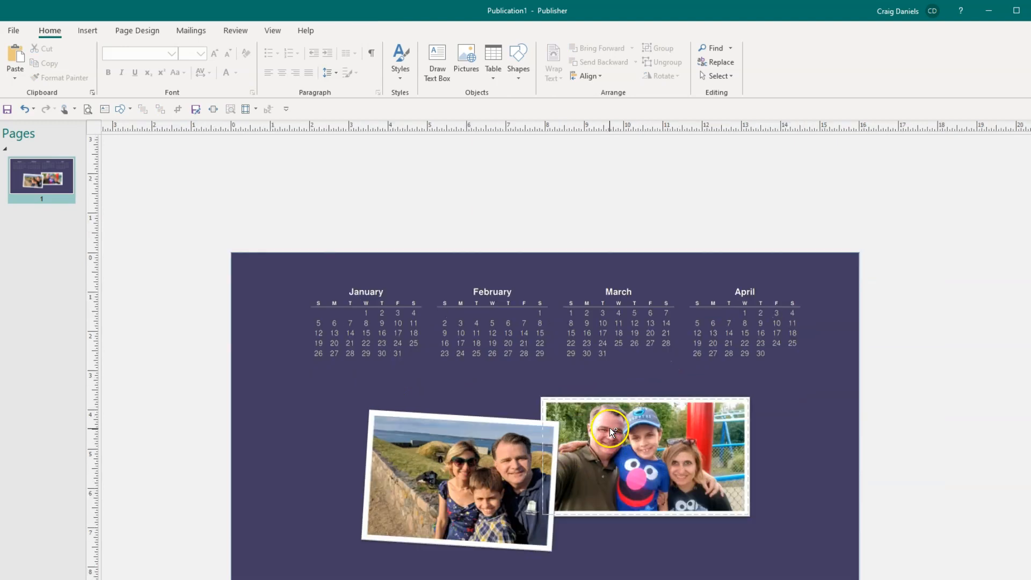
{"action": "left_click", "coordinate": [576, 336]}
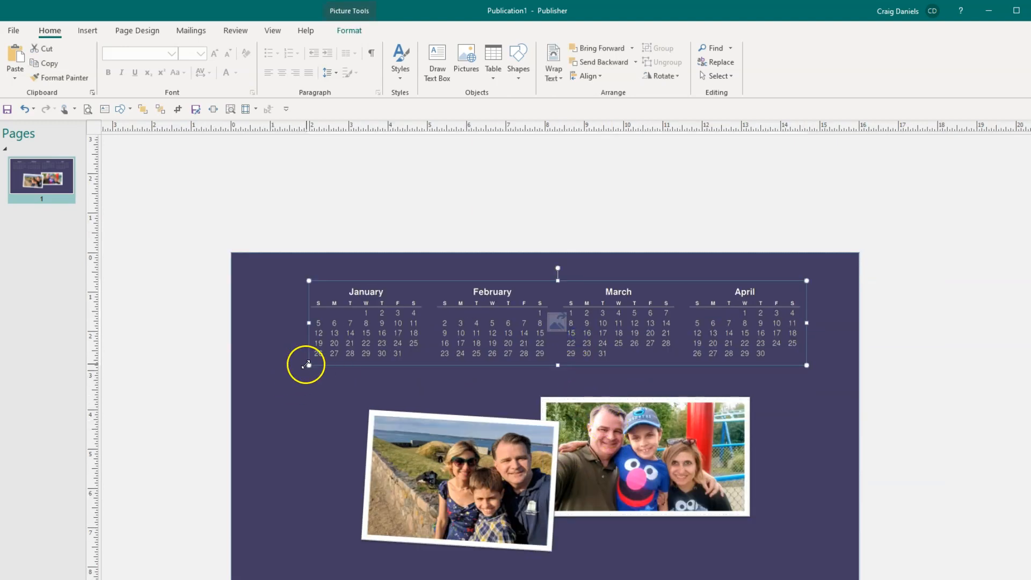
{"action": "left_click", "coordinate": [352, 387]}
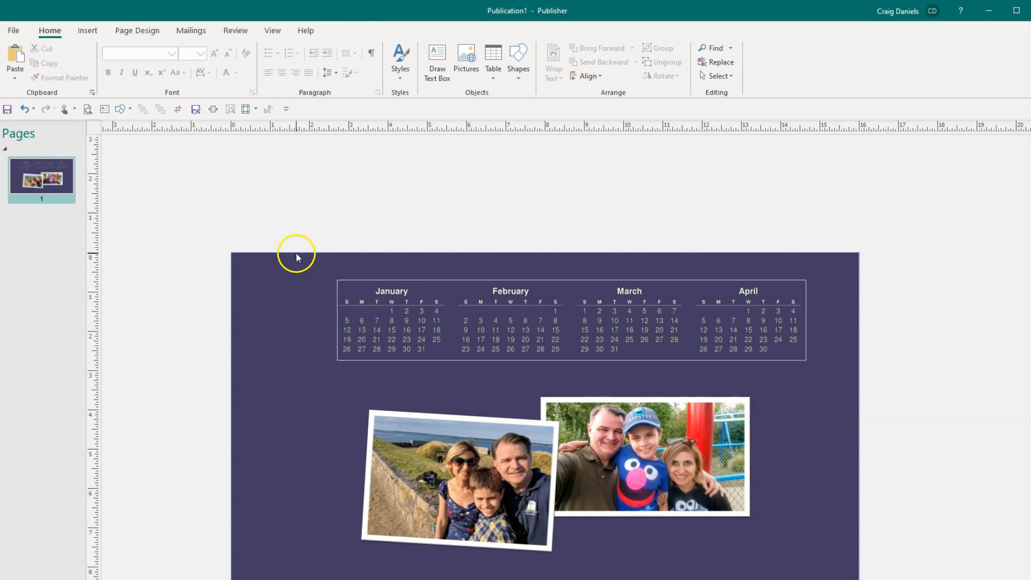
Step: Draw a rectangle about 5.42 by 2.69 inches over January and part of February, and bring the calendar in front of it
{"action": "left_click", "coordinate": [130, 111]}
{"action": "left_click", "coordinate": [157, 141]}
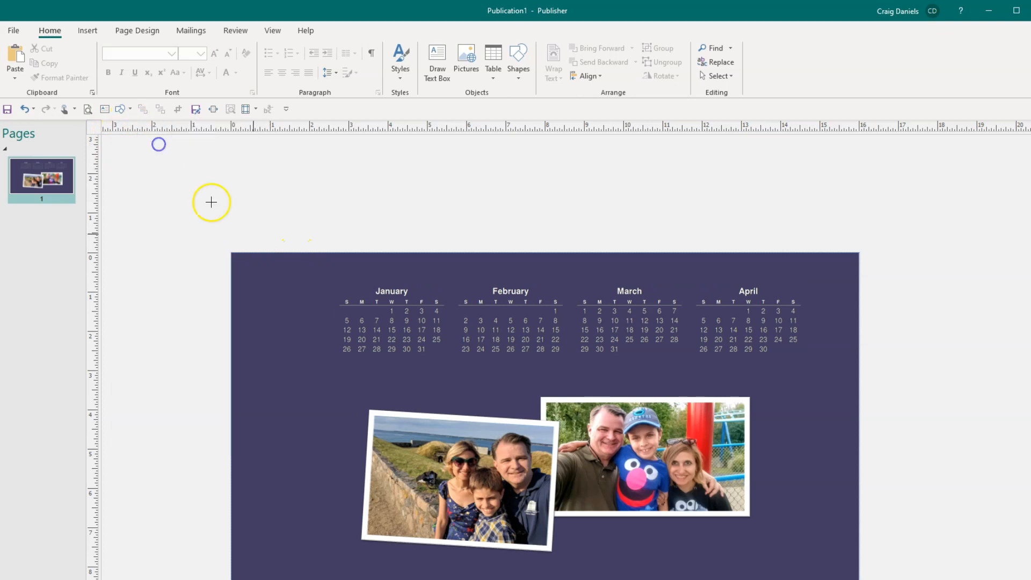
{"action": "left_click_drag", "start_coordinate": [315, 374], "coordinate": [528, 267]}
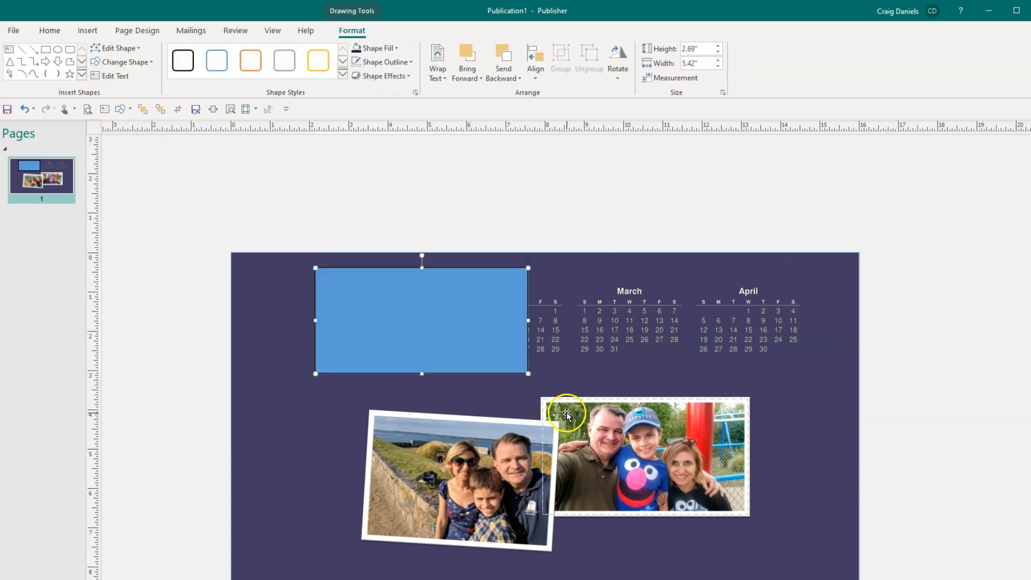
{"action": "left_click", "coordinate": [591, 334]}
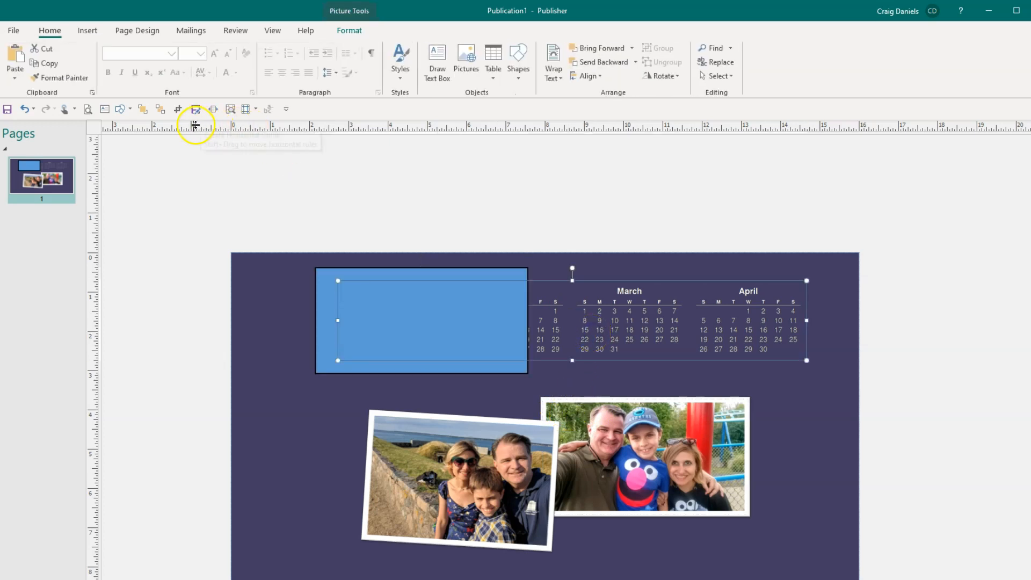
{"action": "left_click", "coordinate": [143, 113]}
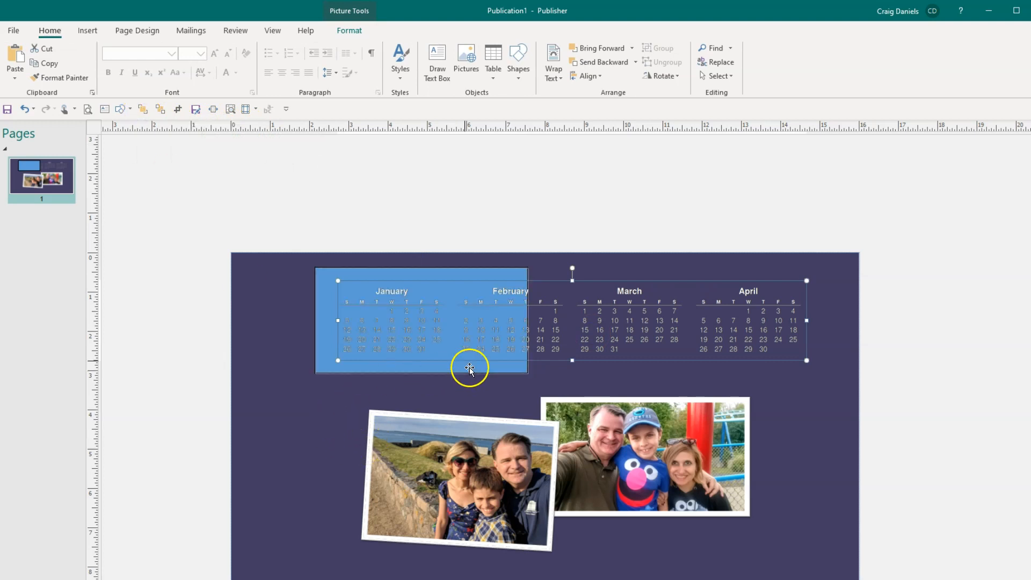
Step: Try a dark blue scheme colour and a darker blue shade as the fill of the rectangle behind the calendar
{"action": "left_click", "coordinate": [326, 347]}
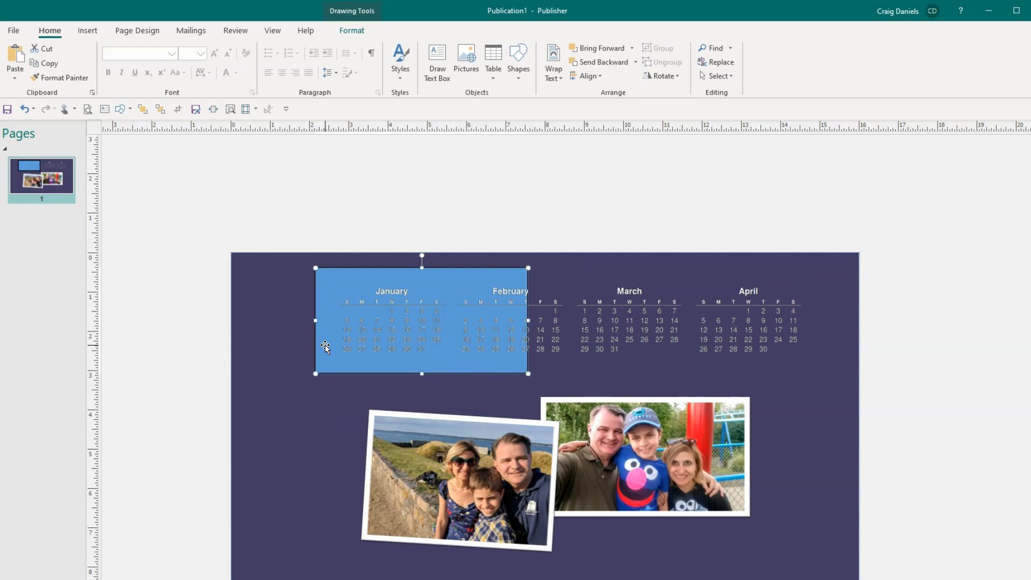
{"action": "double_click", "coordinate": [326, 347]}
{"action": "left_click", "coordinate": [353, 31]}
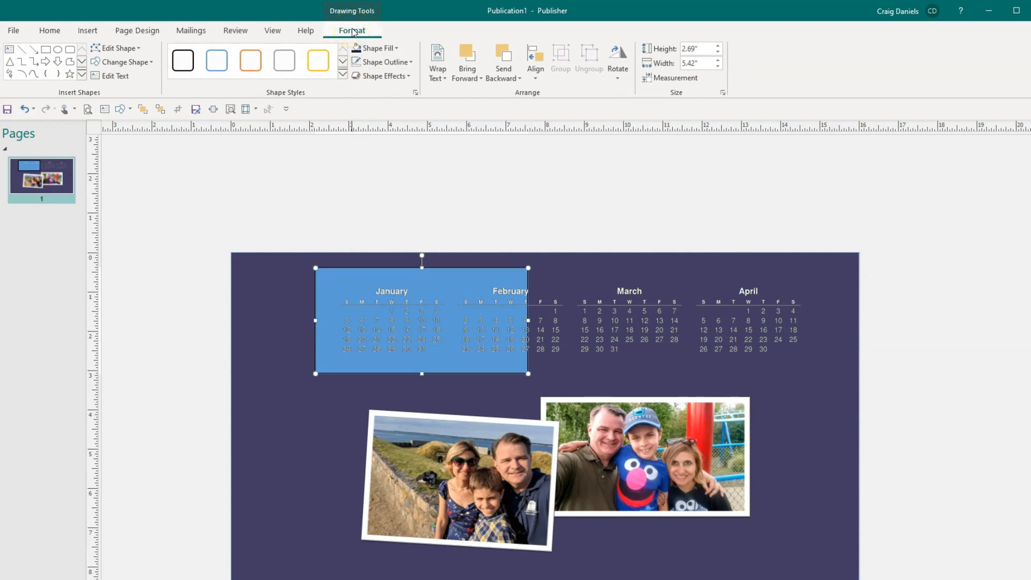
{"action": "left_click", "coordinate": [389, 51]}
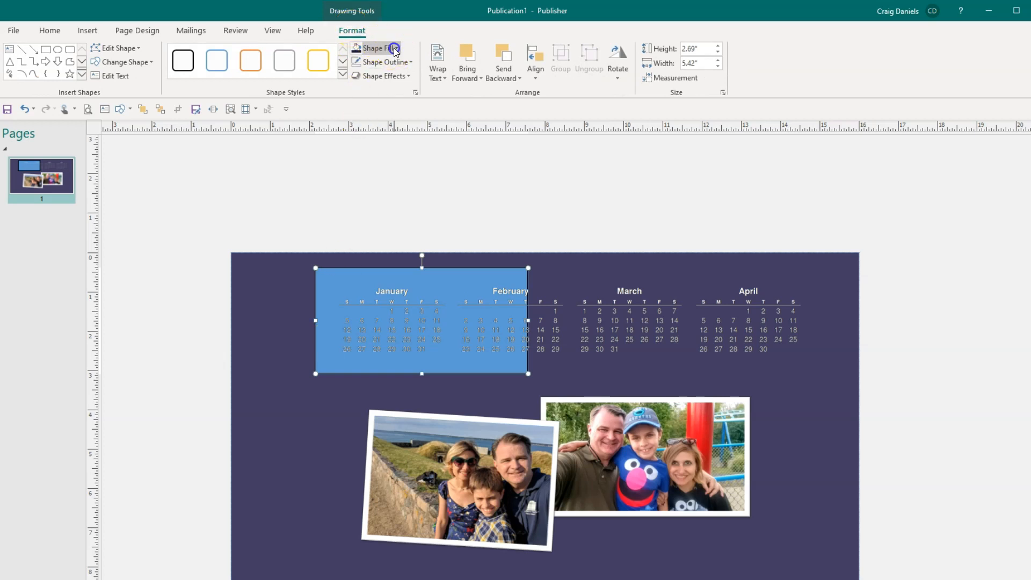
{"action": "left_click", "coordinate": [406, 103]}
{"action": "left_click", "coordinate": [408, 120]}
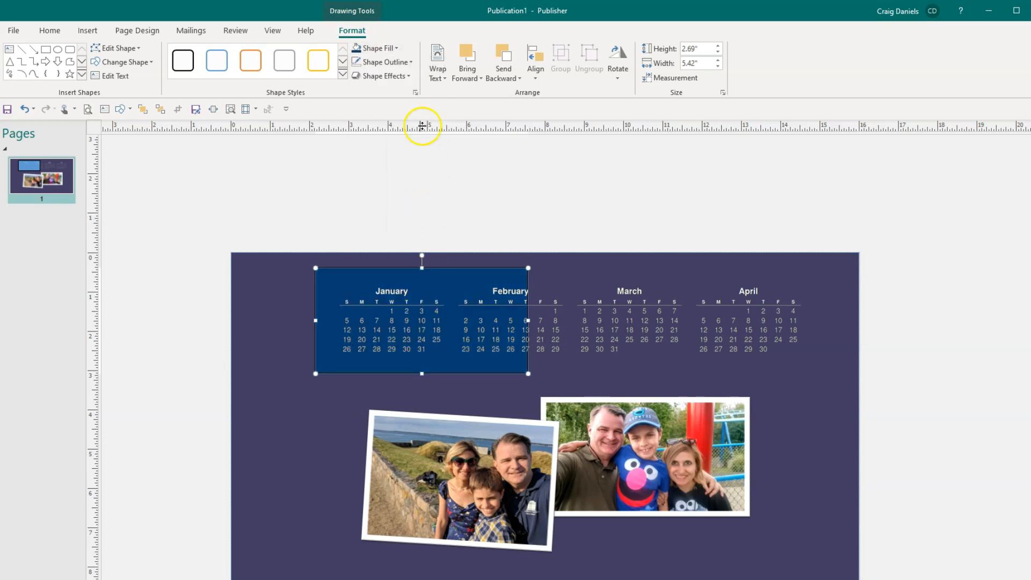
{"action": "left_click", "coordinate": [398, 52]}
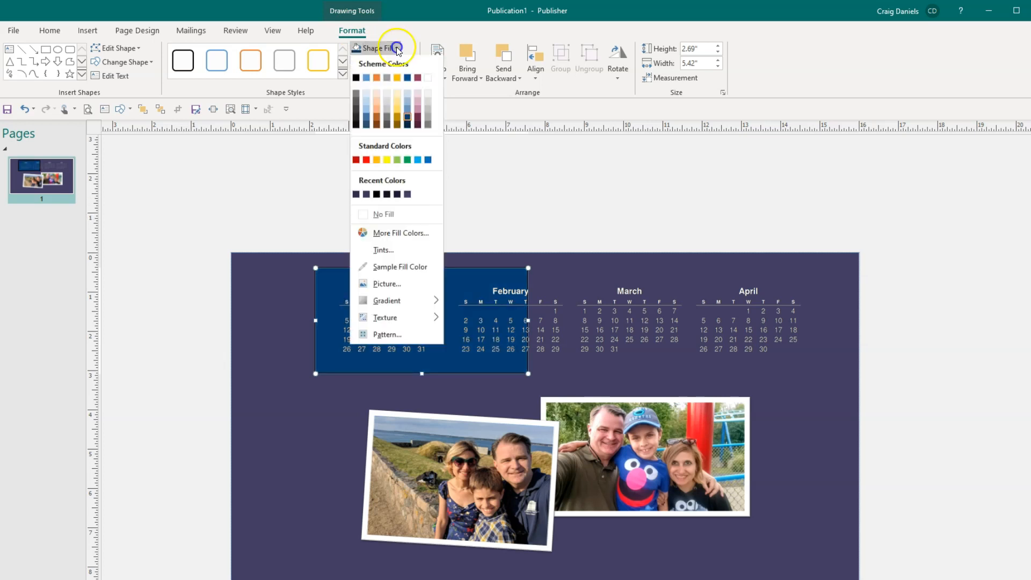
{"action": "left_click", "coordinate": [408, 129]}
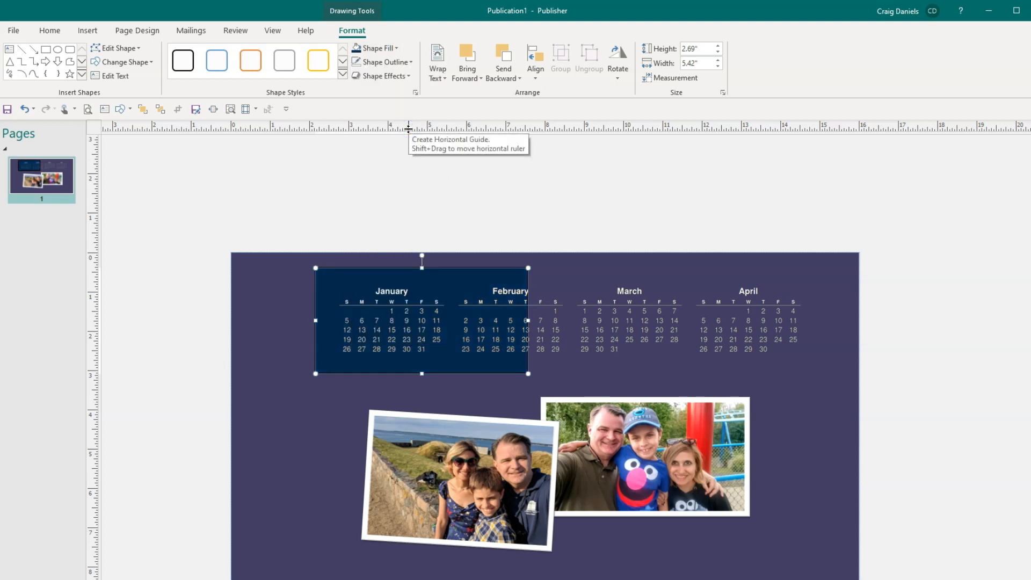
Step: Fill the rectangle behind the calendar with a very dark bluish-purple custom colour
{"action": "left_click", "coordinate": [395, 48]}
{"action": "left_click", "coordinate": [408, 233]}
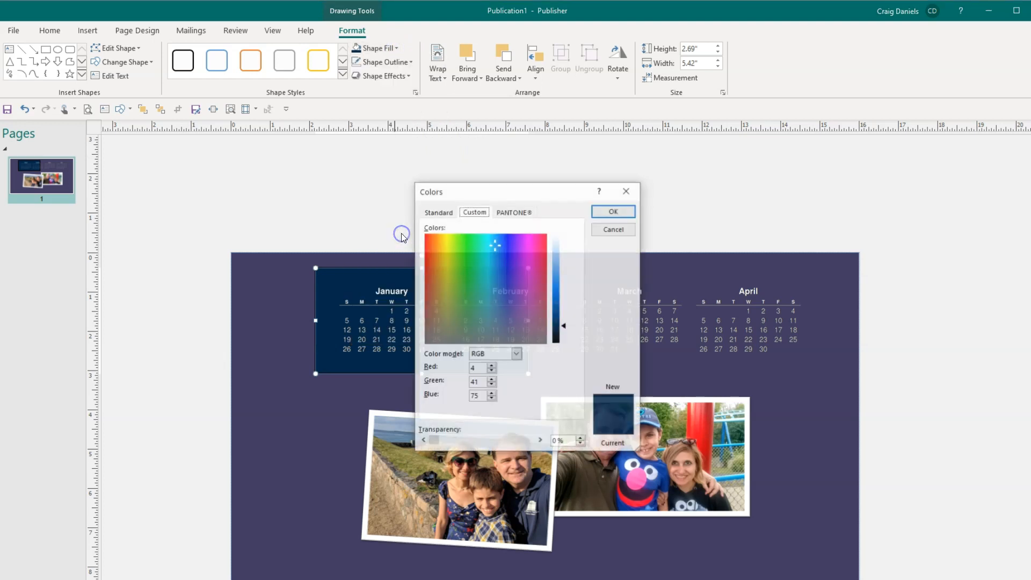
{"action": "left_click_drag", "start_coordinate": [414, 330], "coordinate": [215, 330]}
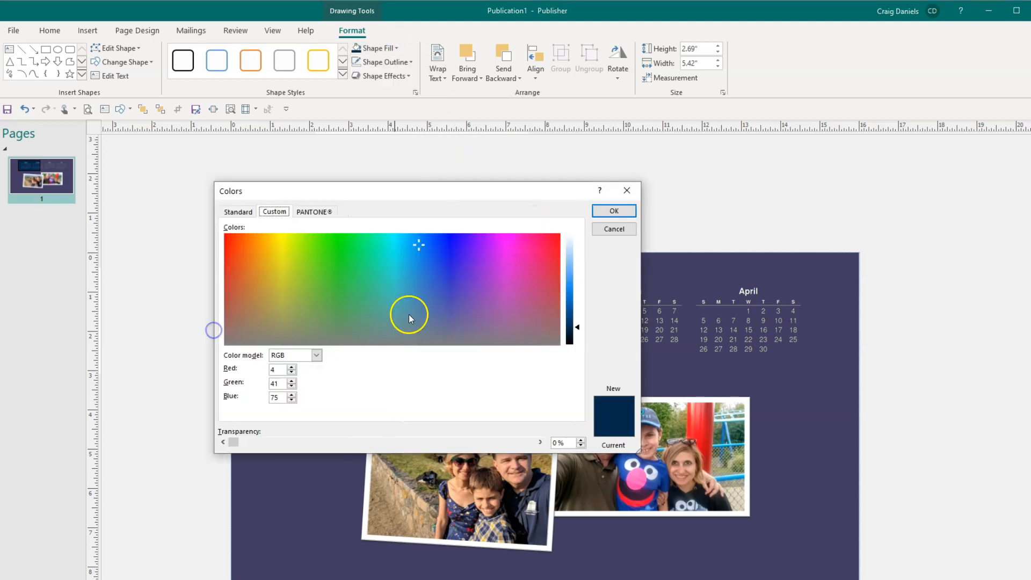
{"action": "left_click", "coordinate": [450, 300]}
{"action": "left_click", "coordinate": [578, 329]}
{"action": "left_click", "coordinate": [614, 210]}
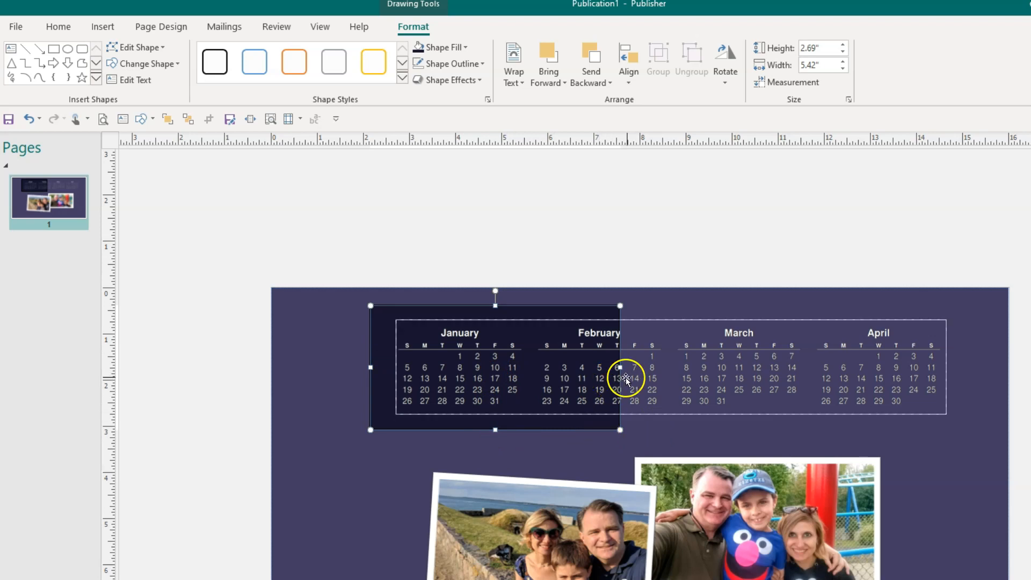
Step: Resize the dark rectangle to about 13.54 by 2.34 inches so it backs all four months with extra room left of January
{"action": "left_click_drag", "start_coordinate": [621, 367], "coordinate": [881, 379]}
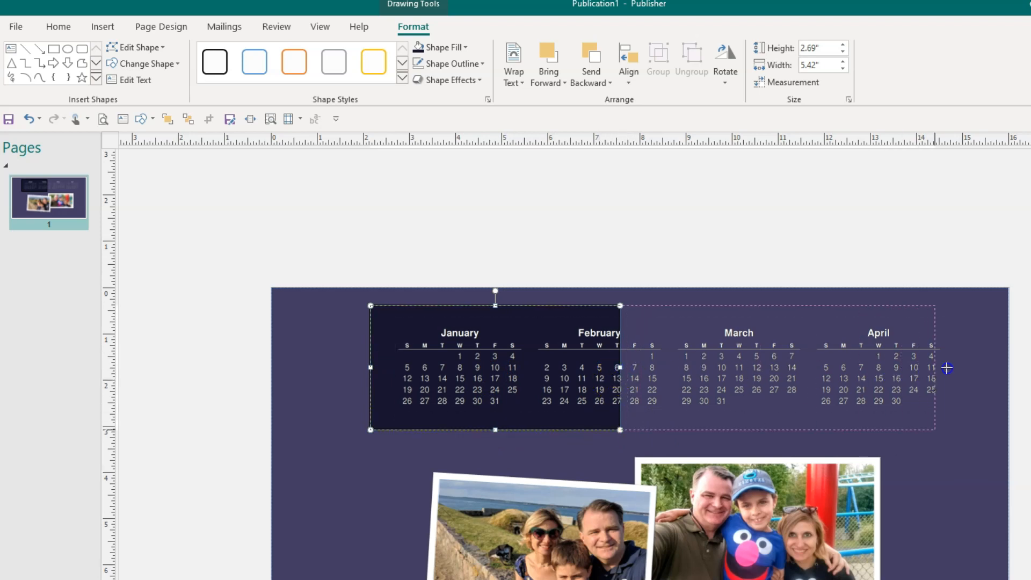
{"action": "left_click_drag", "start_coordinate": [952, 367], "coordinate": [951, 367]}
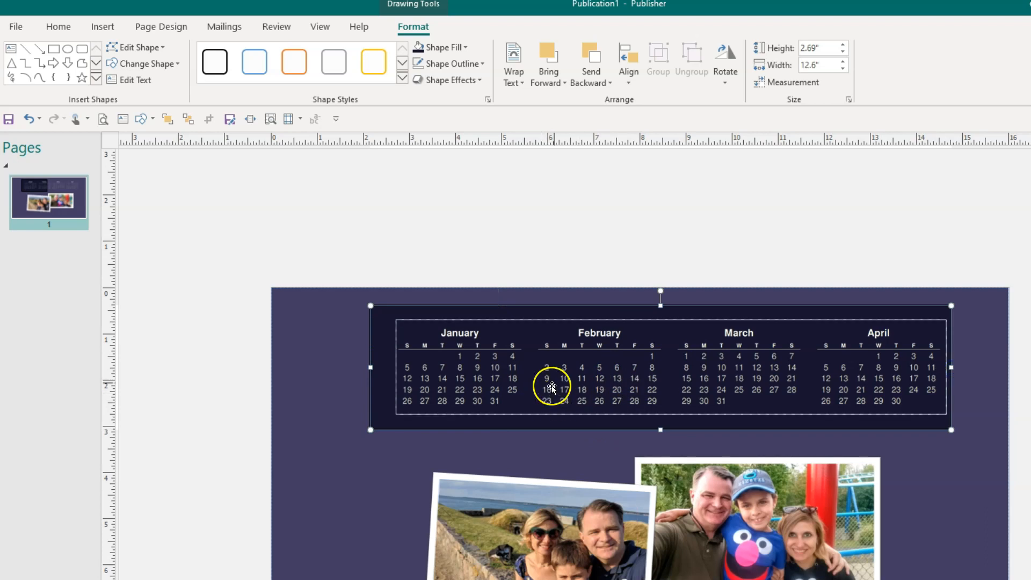
{"action": "left_click_drag", "start_coordinate": [658, 308], "coordinate": [660, 314]}
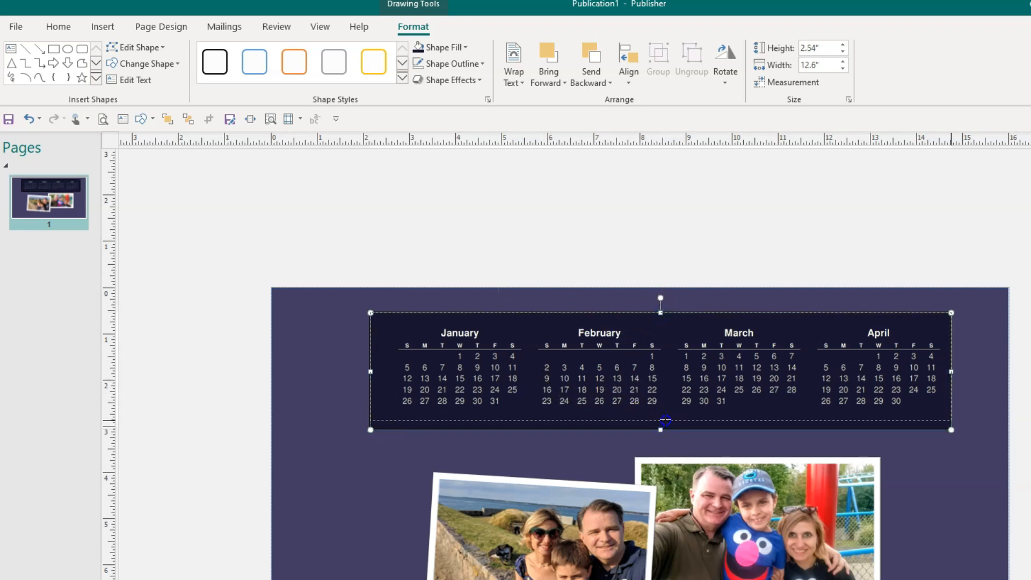
{"action": "left_click_drag", "start_coordinate": [665, 420], "coordinate": [665, 421]}
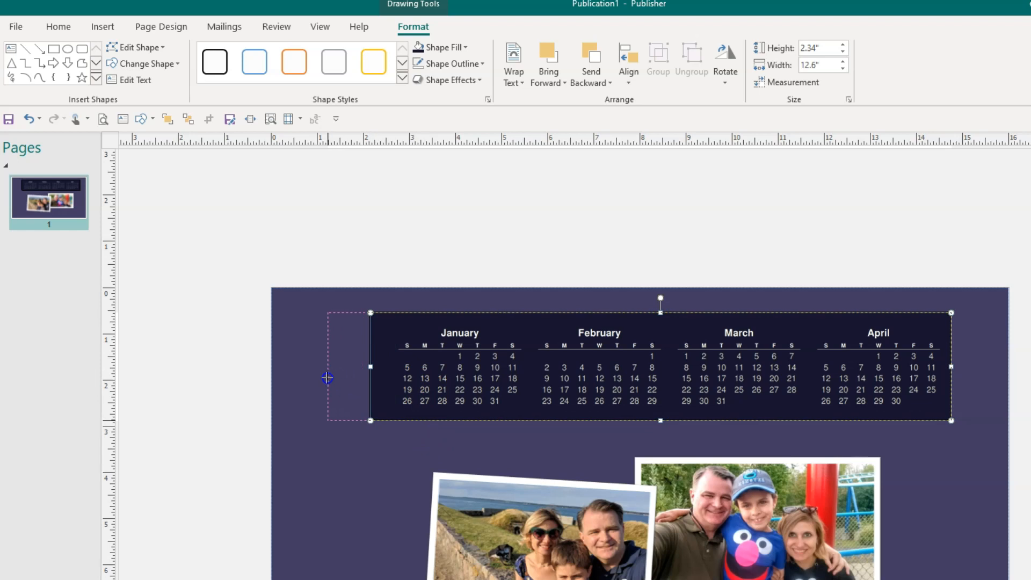
{"action": "left_click_drag", "start_coordinate": [327, 378], "coordinate": [327, 378]}
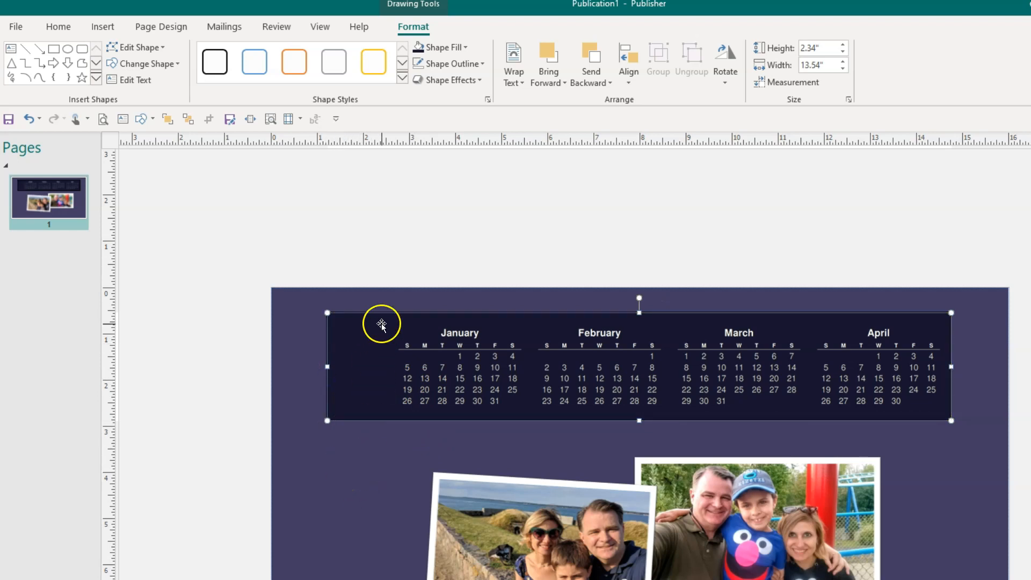
Step: Draw a text box on the empty area above the page's upper-left corner and enter 2020 in it
{"action": "left_click", "coordinate": [52, 27]}
{"action": "left_click", "coordinate": [101, 28]}
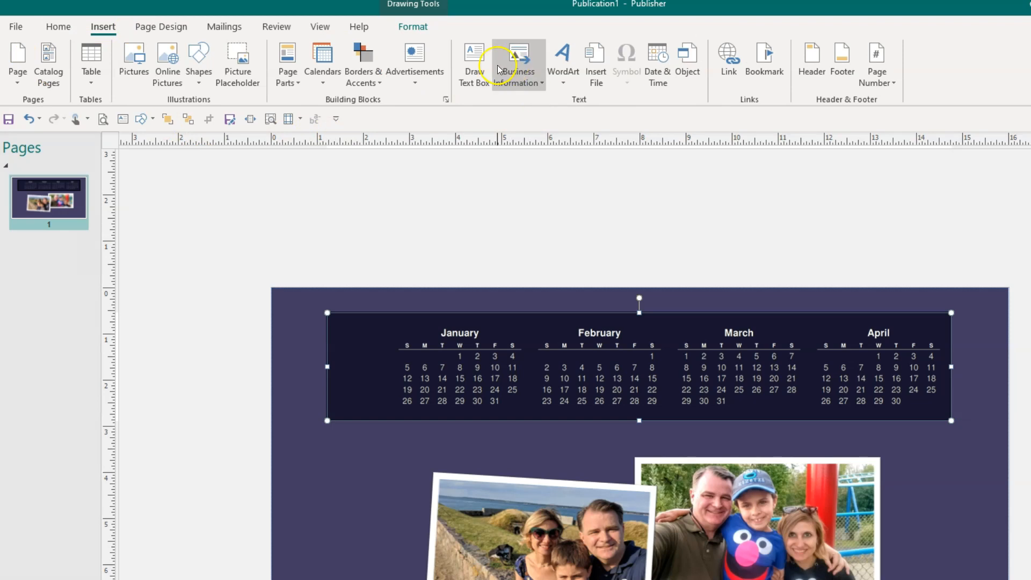
{"action": "left_click", "coordinate": [475, 63]}
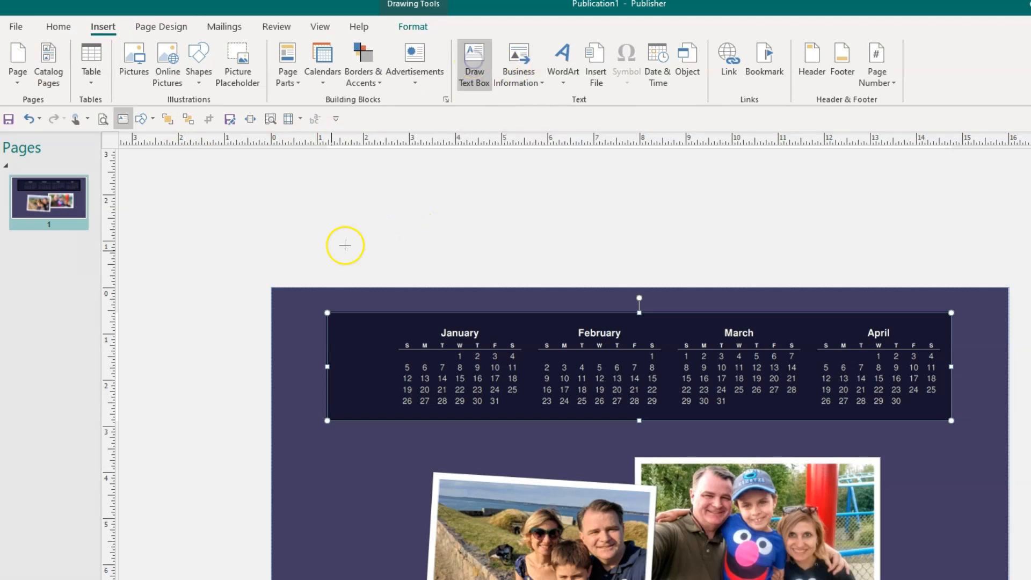
{"action": "left_click_drag", "start_coordinate": [271, 223], "coordinate": [398, 262]}
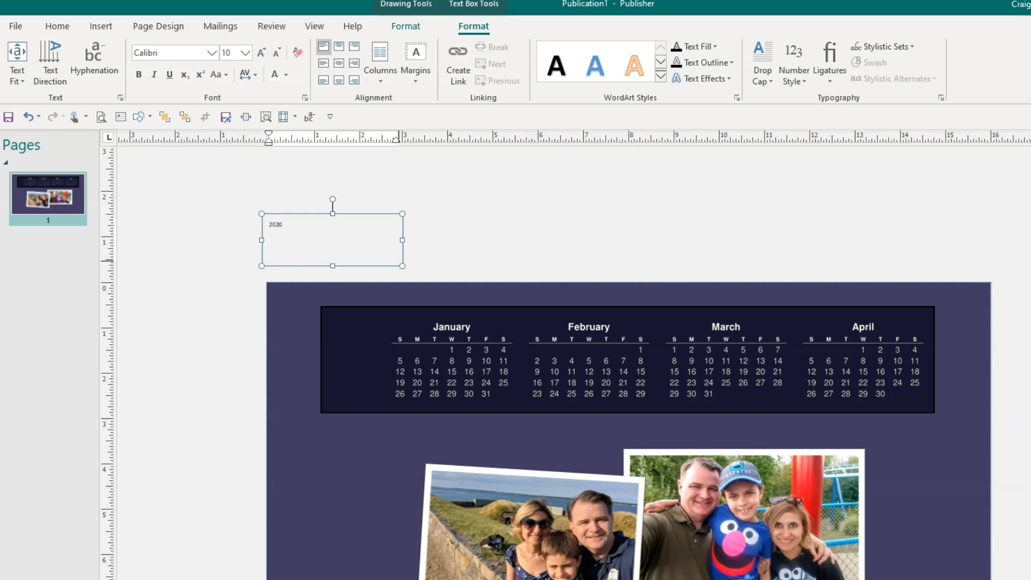
Step: Set the font of the 2020 text to Franklin Gothic Demi
{"action": "key", "text": "F9"}
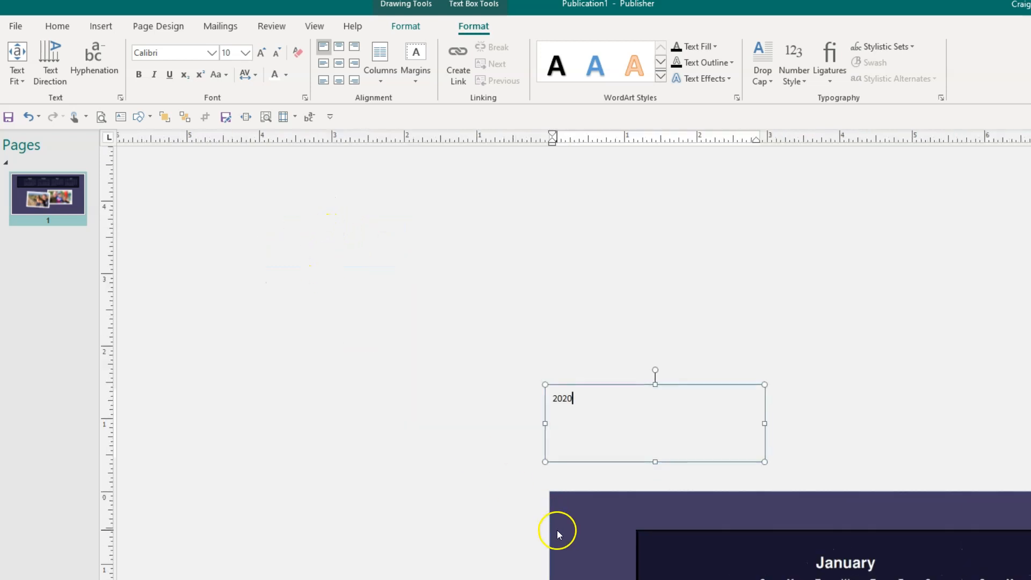
{"action": "left_click_drag", "start_coordinate": [585, 407], "coordinate": [530, 396]}
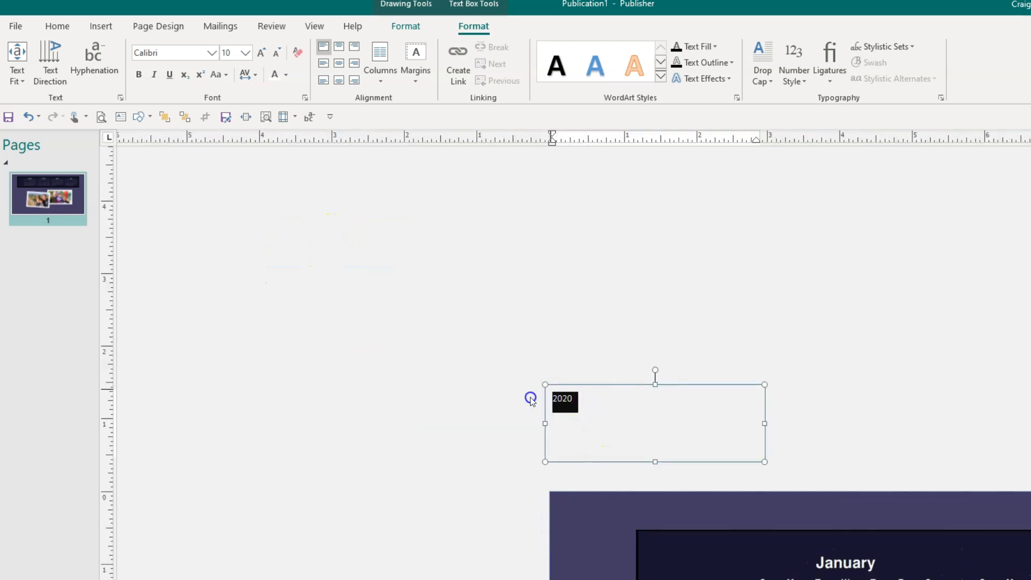
{"action": "left_click", "coordinate": [215, 51]}
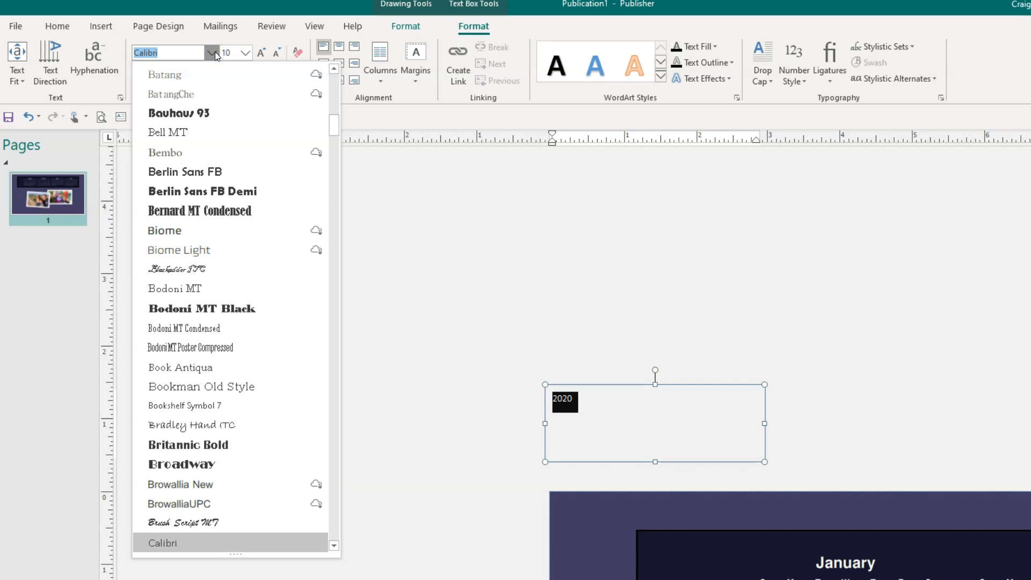
{"action": "left_click_drag", "start_coordinate": [336, 127], "coordinate": [331, 204]}
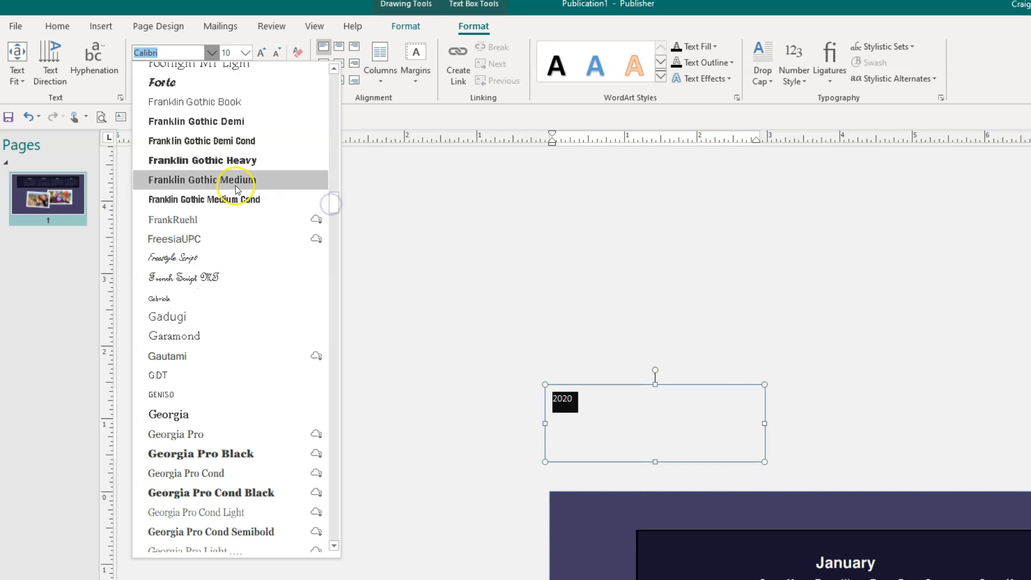
{"action": "scroll", "coordinate": [242, 192], "scroll_direction": "up", "scroll_amount": 1}
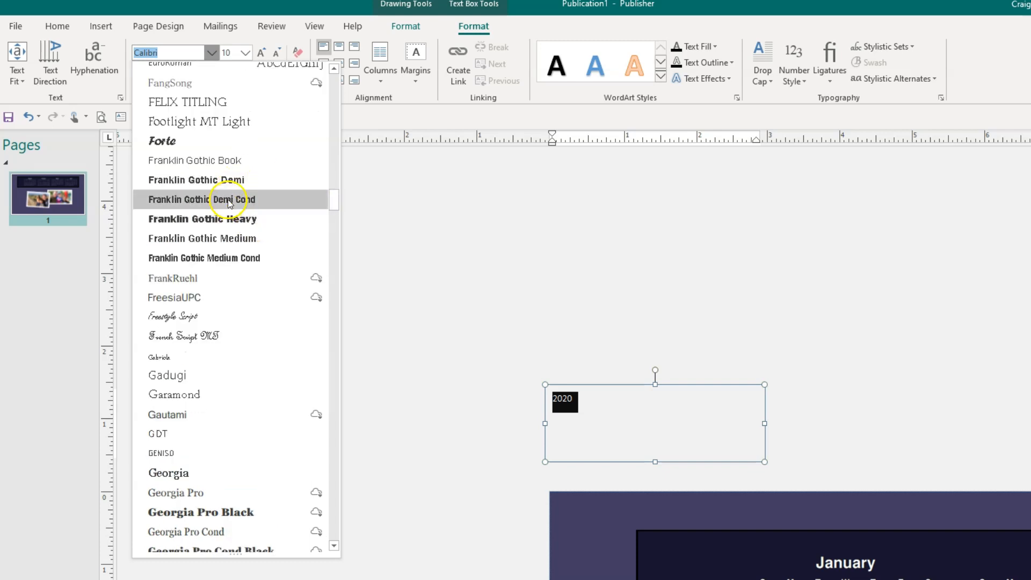
{"action": "left_click", "coordinate": [227, 180]}
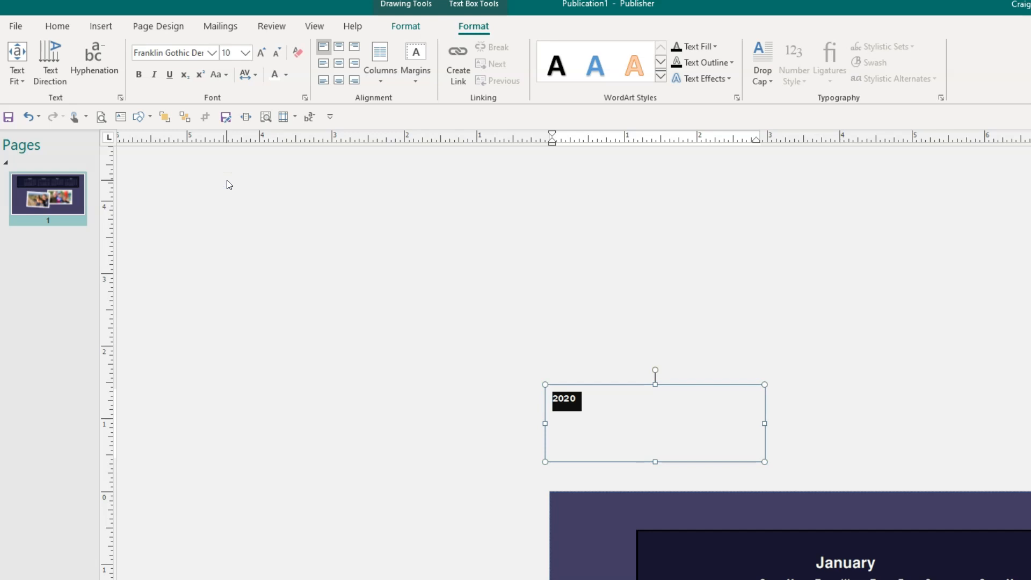
Step: Enlarge the 2020 text to 36 pt and colour it white
{"action": "left_click", "coordinate": [261, 51]}
{"action": "left_click", "coordinate": [261, 51]}
{"action": "left_click", "coordinate": [262, 51]}
{"action": "left_click", "coordinate": [261, 51]}
{"action": "left_click", "coordinate": [261, 51]}
{"action": "left_click", "coordinate": [261, 51]}
{"action": "left_click", "coordinate": [261, 51]}
{"action": "left_click", "coordinate": [261, 51]}
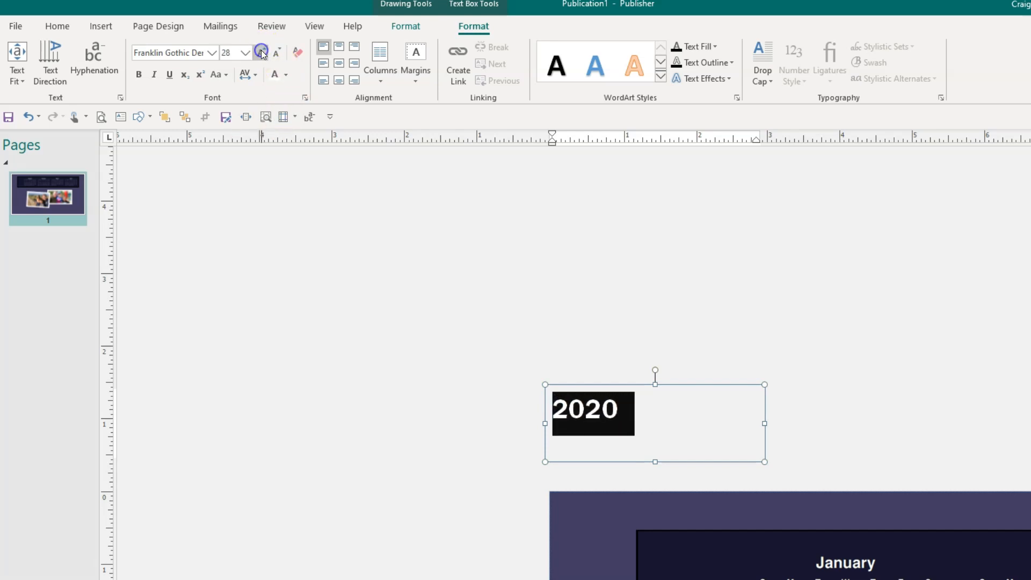
{"action": "left_click", "coordinate": [261, 51]}
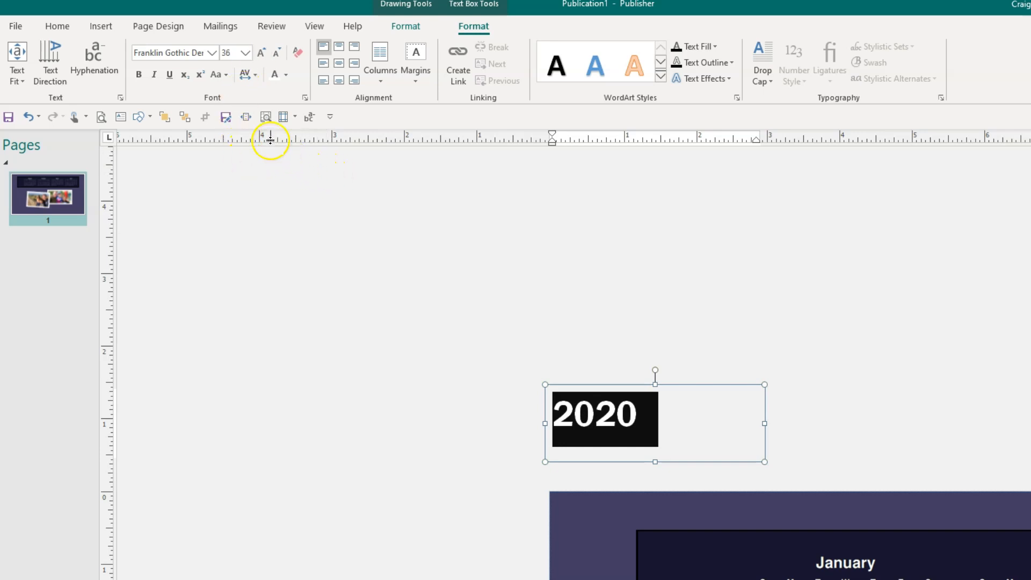
{"action": "left_click", "coordinate": [286, 78]}
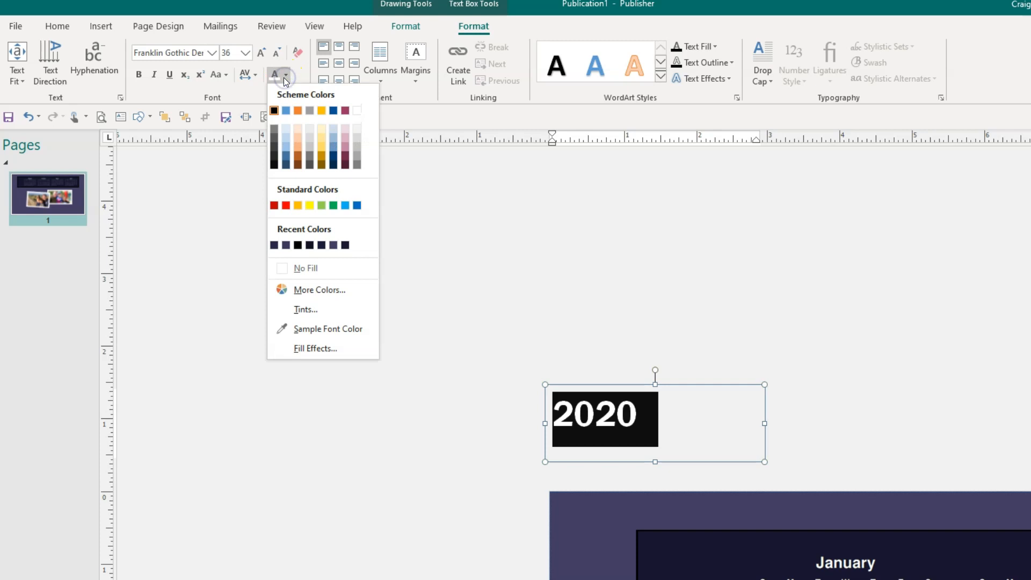
{"action": "left_click", "coordinate": [357, 110]}
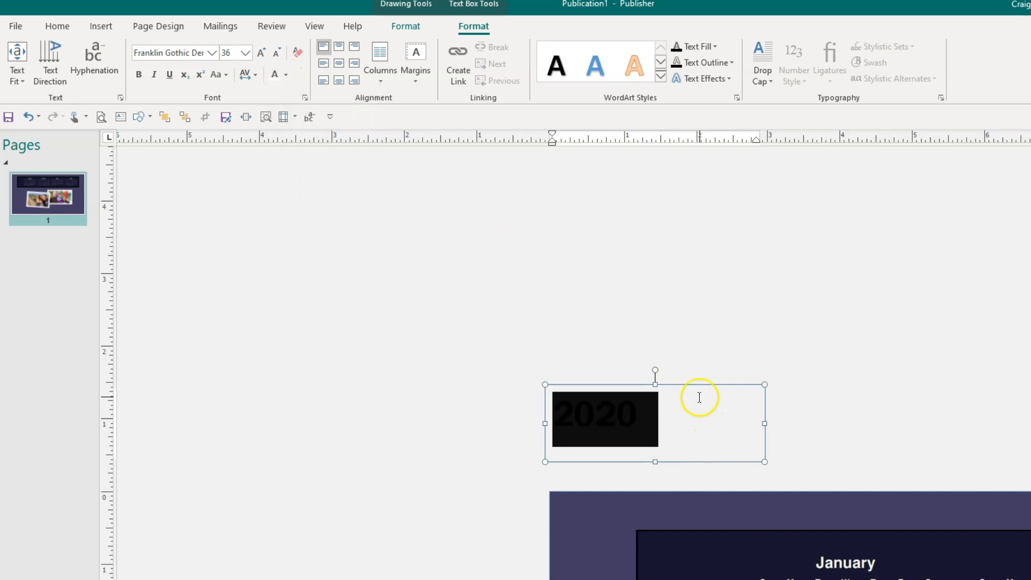
Step: Move the 2020 text box onto the dark rectangle so the year sits left of January, and keep it selected
{"action": "left_click_drag", "start_coordinate": [697, 383], "coordinate": [789, 557]}
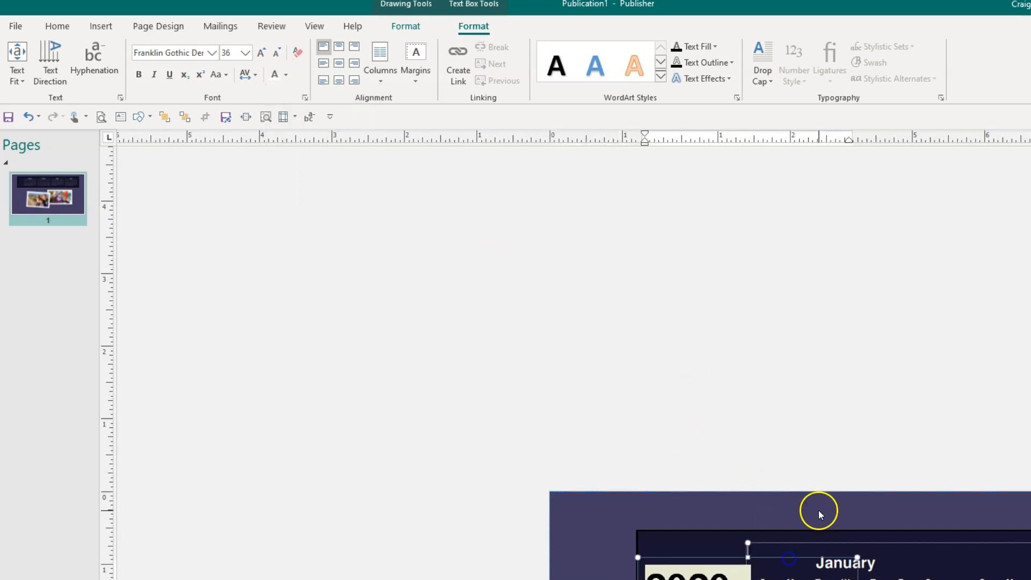
{"action": "left_click", "coordinate": [864, 450]}
{"action": "scroll", "coordinate": [785, 521], "scroll_direction": "down", "scroll_amount": 3}
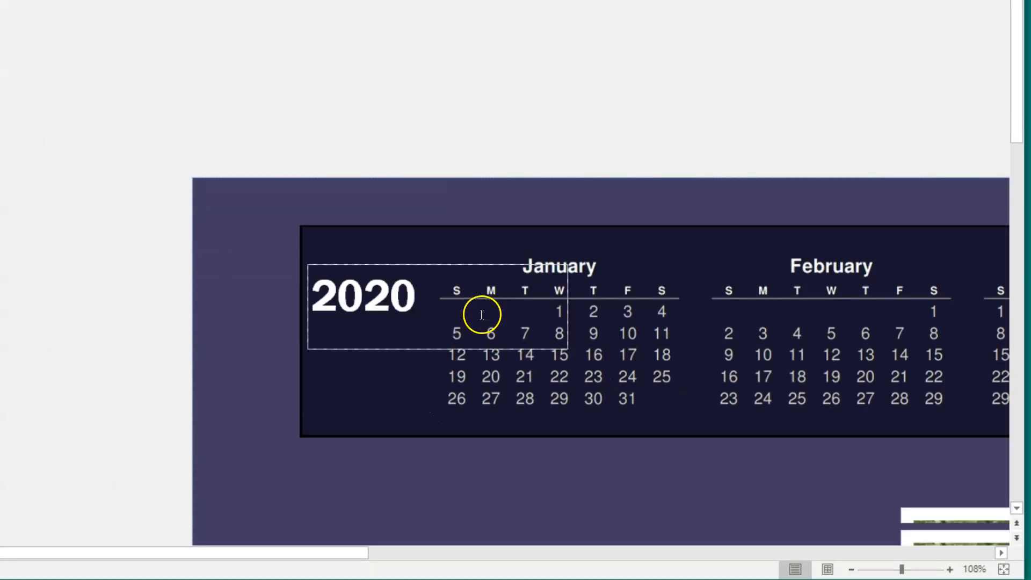
{"action": "scroll", "coordinate": [482, 314], "scroll_direction": "down", "scroll_amount": 3}
{"action": "left_click", "coordinate": [382, 143]}
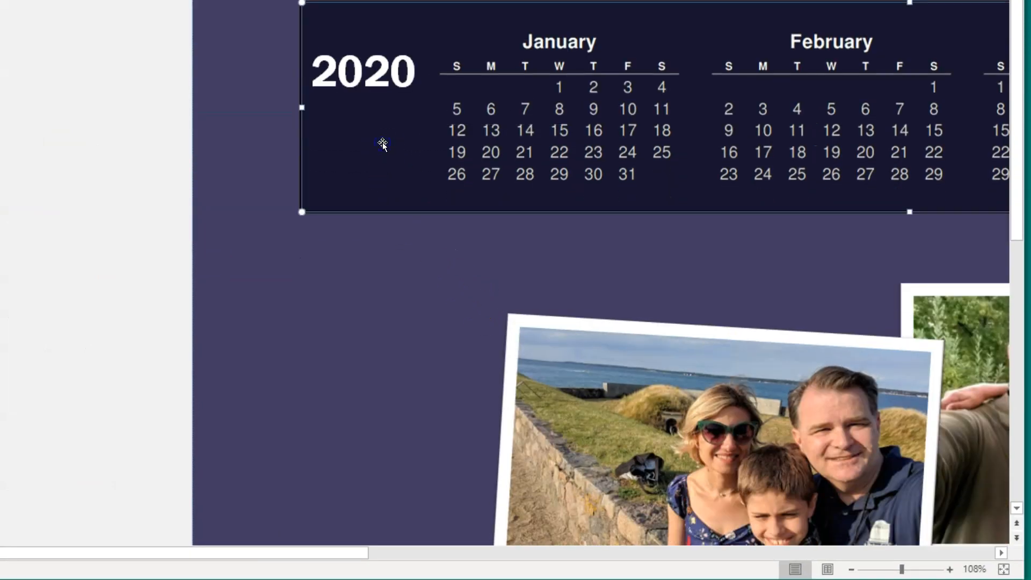
{"action": "left_click", "coordinate": [381, 80]}
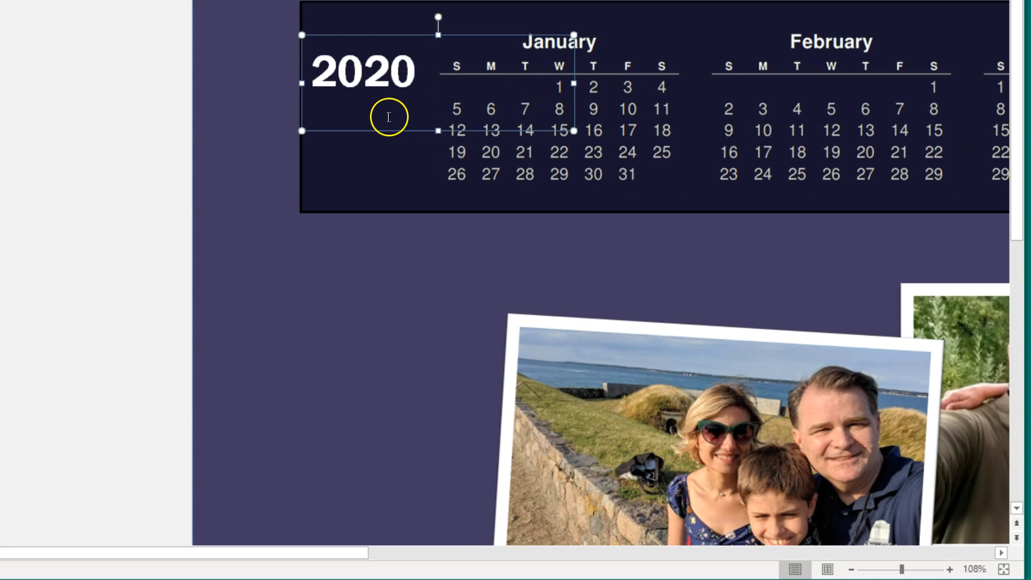
{"action": "left_click", "coordinate": [354, 129]}
{"action": "left_click_drag", "start_coordinate": [361, 155], "coordinate": [363, 133]}
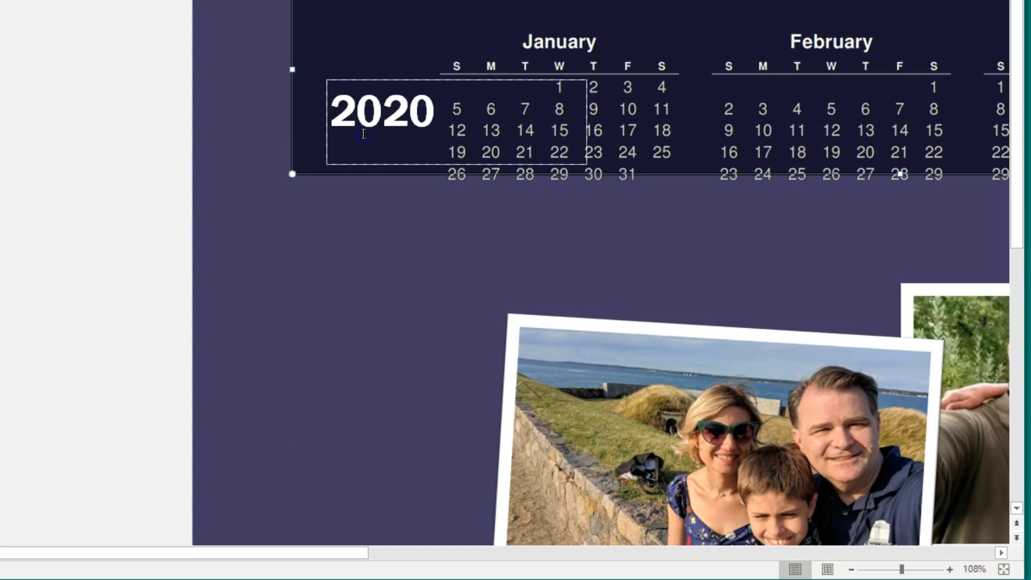
{"action": "key", "text": "ctrl+z"}
Step: Nudge the 2020 text box slightly lower beside the January calendar and deselect it
{"action": "left_click", "coordinate": [358, 254]}
{"action": "left_click", "coordinate": [359, 193]}
{"action": "left_click", "coordinate": [393, 173]}
{"action": "left_click_drag", "start_coordinate": [399, 171], "coordinate": [380, 133]}
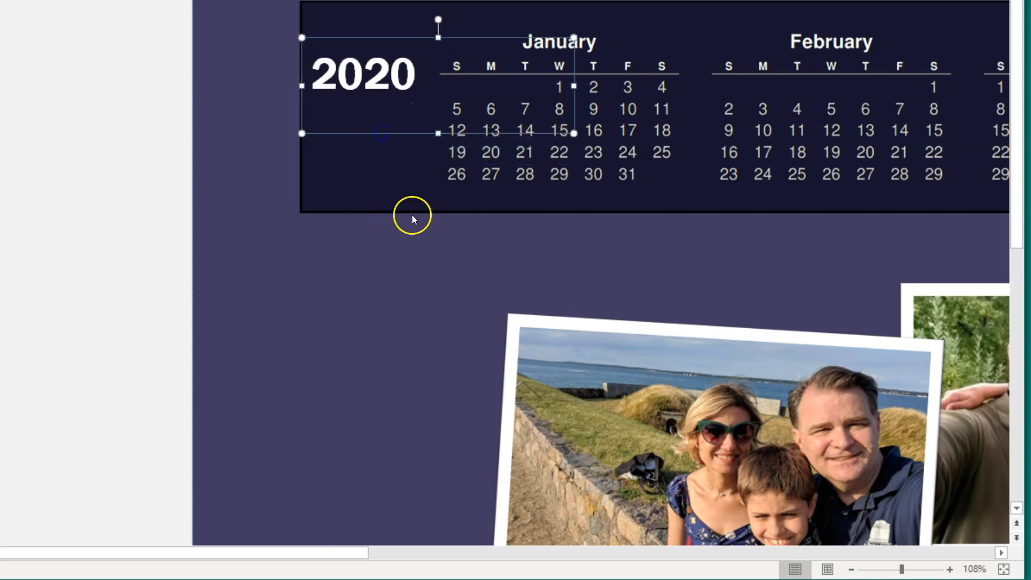
{"action": "left_click", "coordinate": [331, 303]}
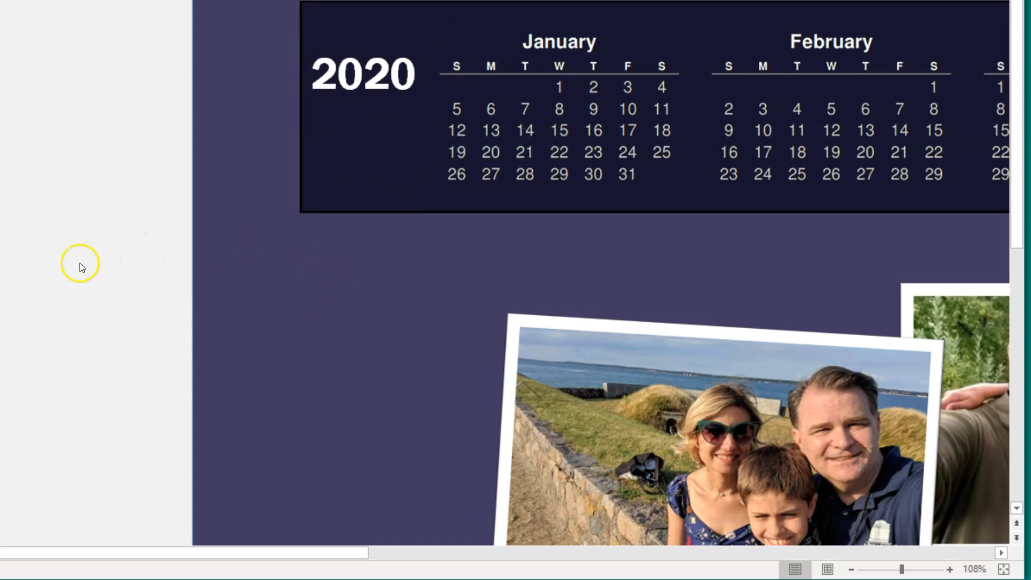
Step: Move the tilted family photo about 1.6 inches left so it stands clear of the other photo
{"action": "left_click_drag", "start_coordinate": [23, 549], "coordinate": [260, 548]}
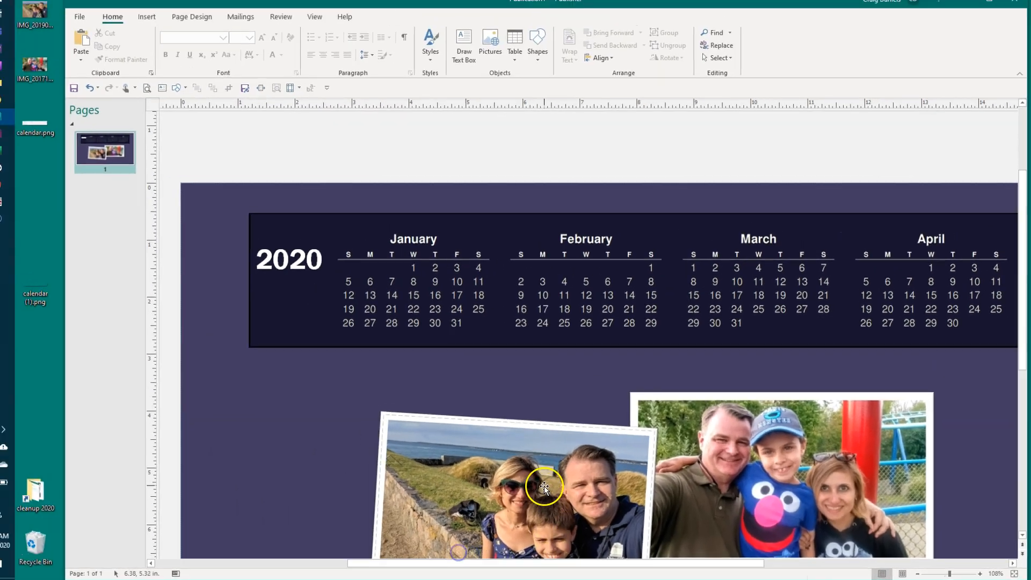
{"action": "scroll", "coordinate": [505, 451], "scroll_direction": "down", "scroll_amount": 3, "text": "ctrl"}
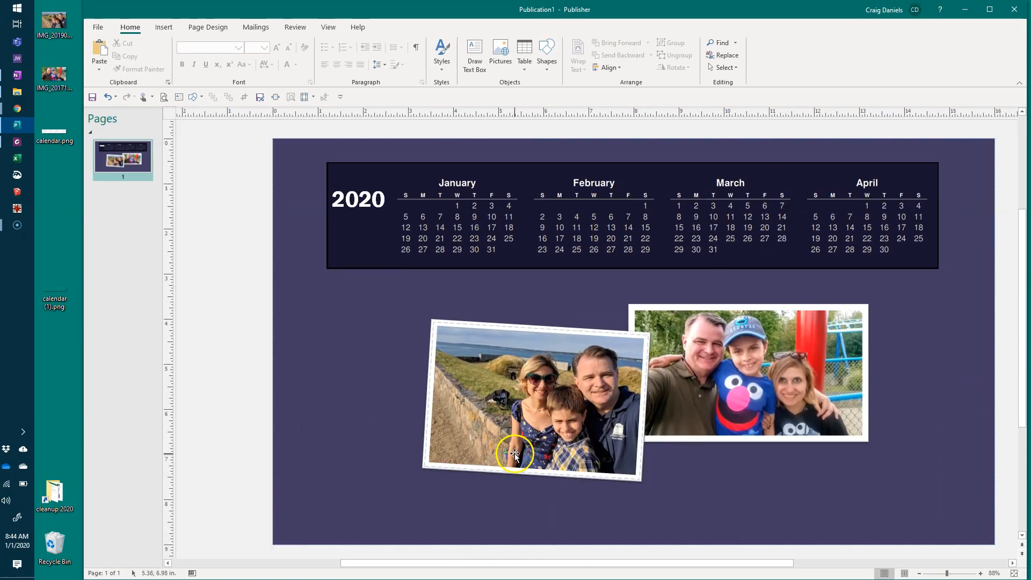
{"action": "scroll", "coordinate": [514, 454], "scroll_direction": "down", "scroll_amount": 1}
{"action": "left_click_drag", "start_coordinate": [514, 384], "coordinate": [443, 381]}
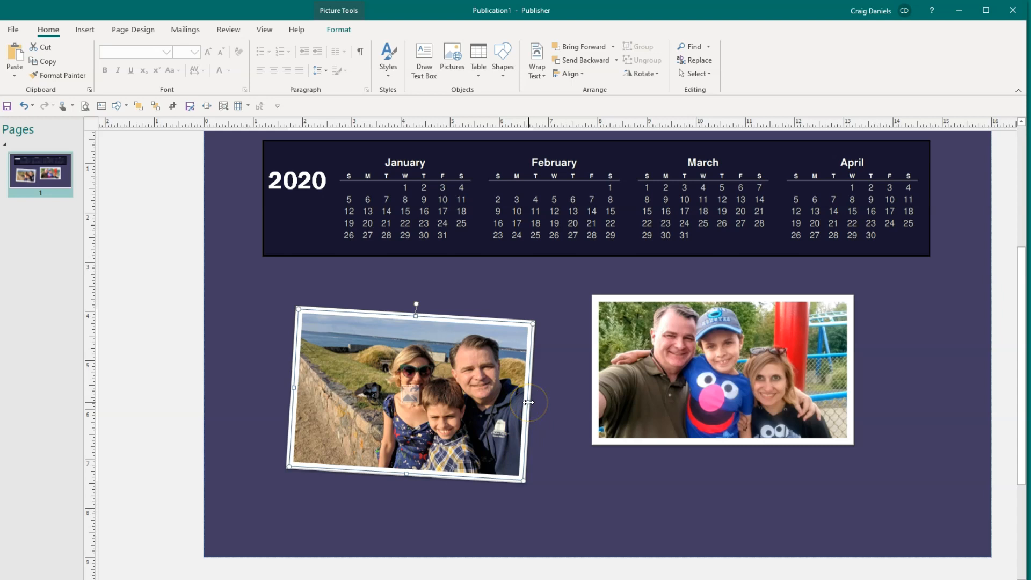
Step: Try squeezing the tilted photo's width from its right side only, and undo the resize
{"action": "left_click", "coordinate": [397, 392]}
{"action": "left_click_drag", "start_coordinate": [357, 385], "coordinate": [372, 396]}
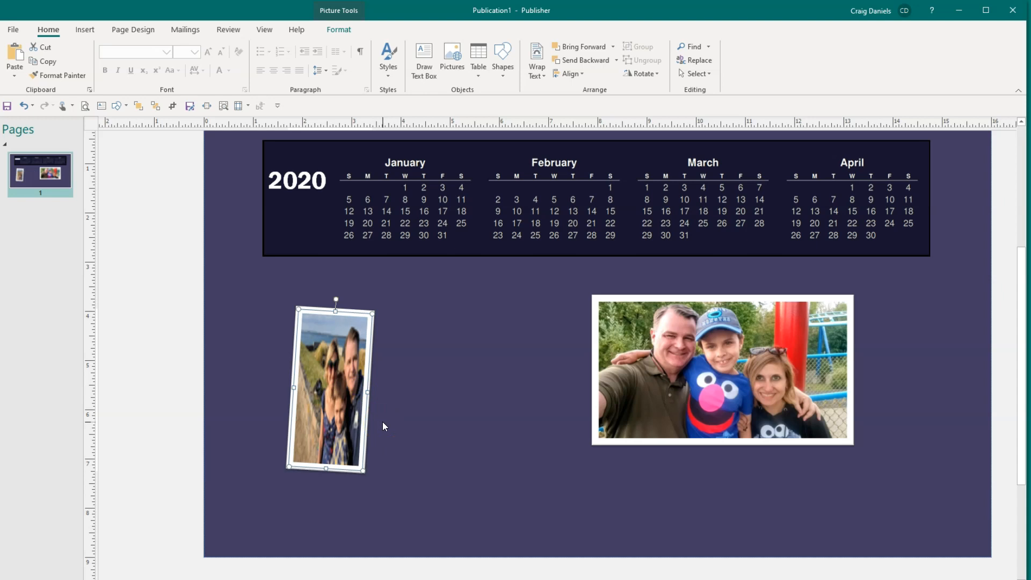
{"action": "key", "text": "ctrl+z"}
Step: Enlarge the tilted photo to about 5.9 inches wide and the straight photo to about 6.4 inches, shifting the straight one left until they overlap
{"action": "left_click", "coordinate": [519, 482]}
{"action": "left_click_drag", "start_coordinate": [521, 480], "coordinate": [564, 511]}
{"action": "left_click", "coordinate": [846, 441]}
{"action": "left_click_drag", "start_coordinate": [850, 441], "coordinate": [908, 476]}
{"action": "left_click_drag", "start_coordinate": [629, 411], "coordinate": [602, 406]}
Step: Shift the tilted photo slightly up and right so it overlaps the straight photo's left edge a little more
{"action": "left_click", "coordinate": [435, 407]}
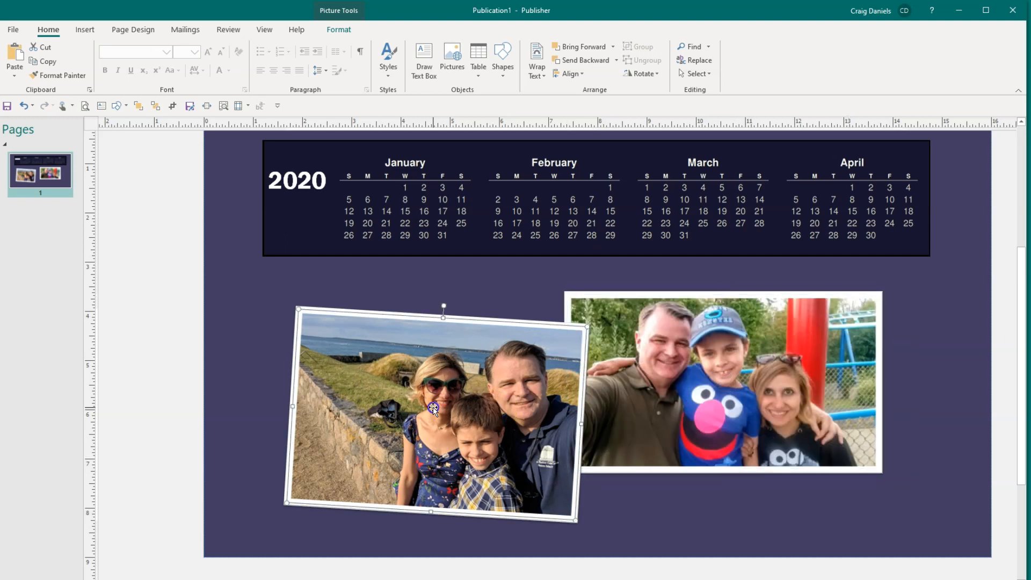
{"action": "left_click_drag", "start_coordinate": [435, 407], "coordinate": [440, 395]}
{"action": "left_click", "coordinate": [519, 498]}
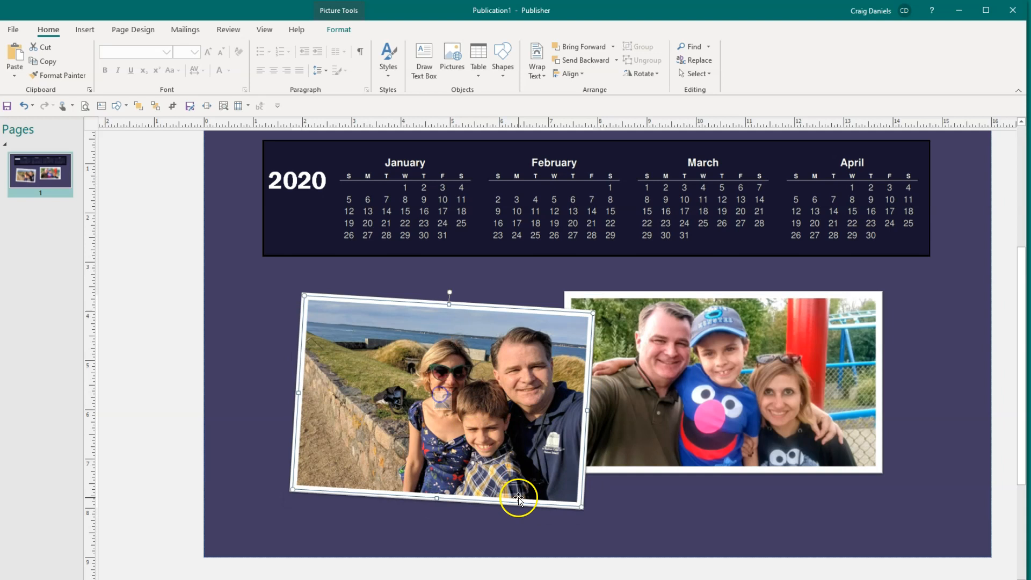
Step: Shrink the dark calendar panel's height from its upper and lower edges to about 2 inches, fitting it closely around the months
{"action": "left_click", "coordinate": [562, 247]}
{"action": "left_click", "coordinate": [568, 145]}
{"action": "left_click", "coordinate": [594, 143]}
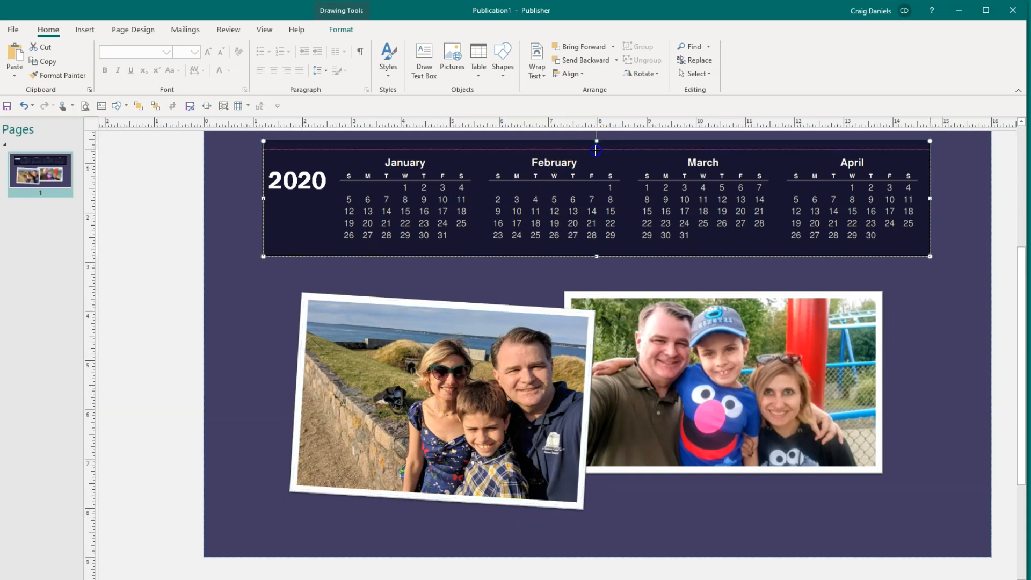
{"action": "left_click_drag", "start_coordinate": [596, 152], "coordinate": [598, 248]}
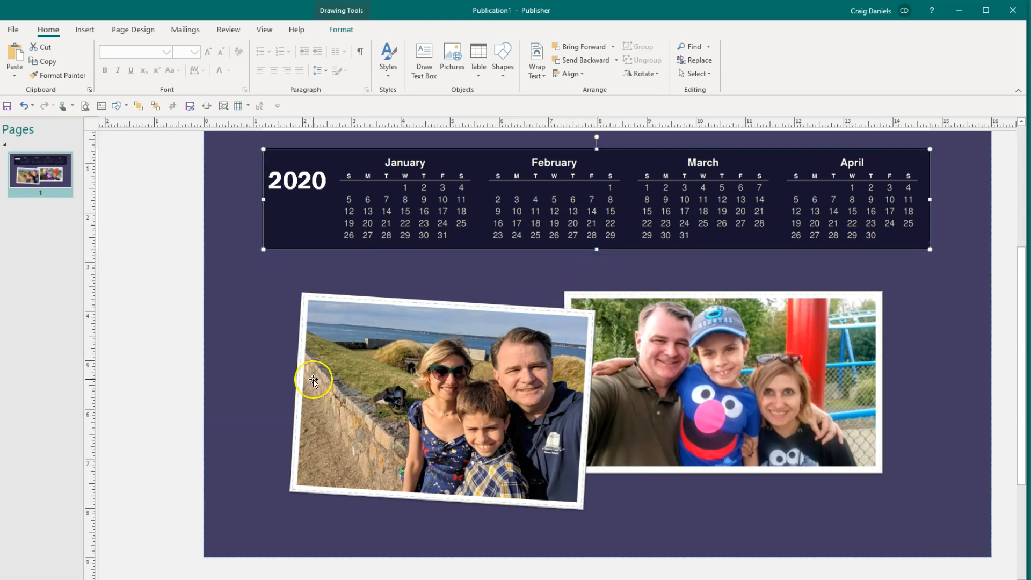
{"action": "left_click", "coordinate": [260, 479]}
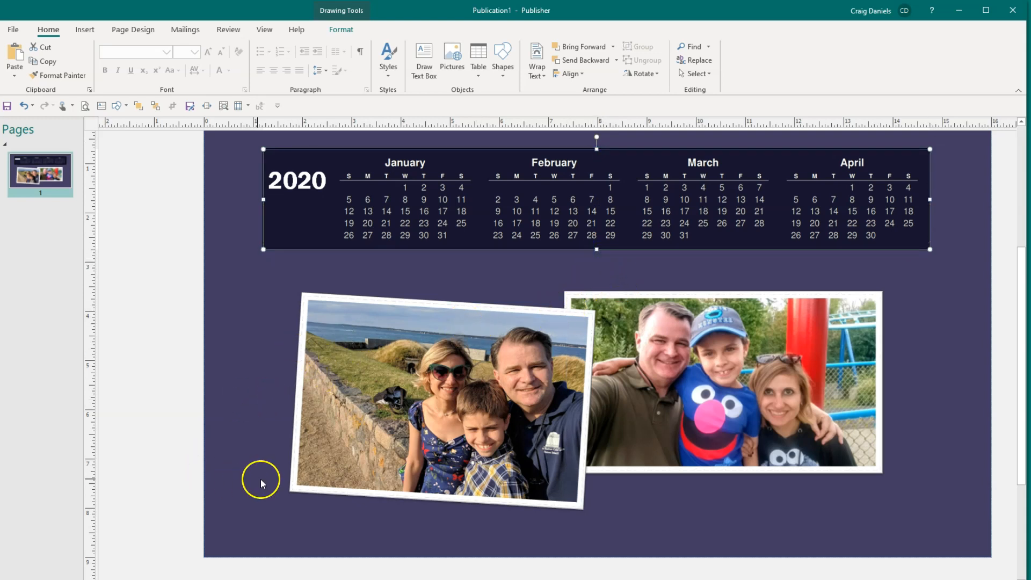
{"action": "right_click", "coordinate": [227, 476]}
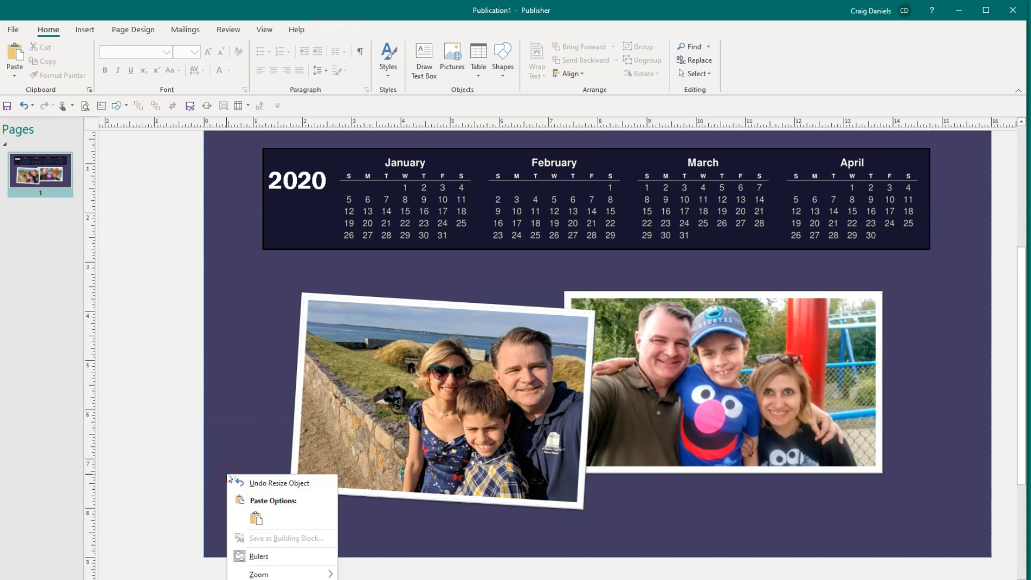
{"action": "left_click", "coordinate": [262, 378]}
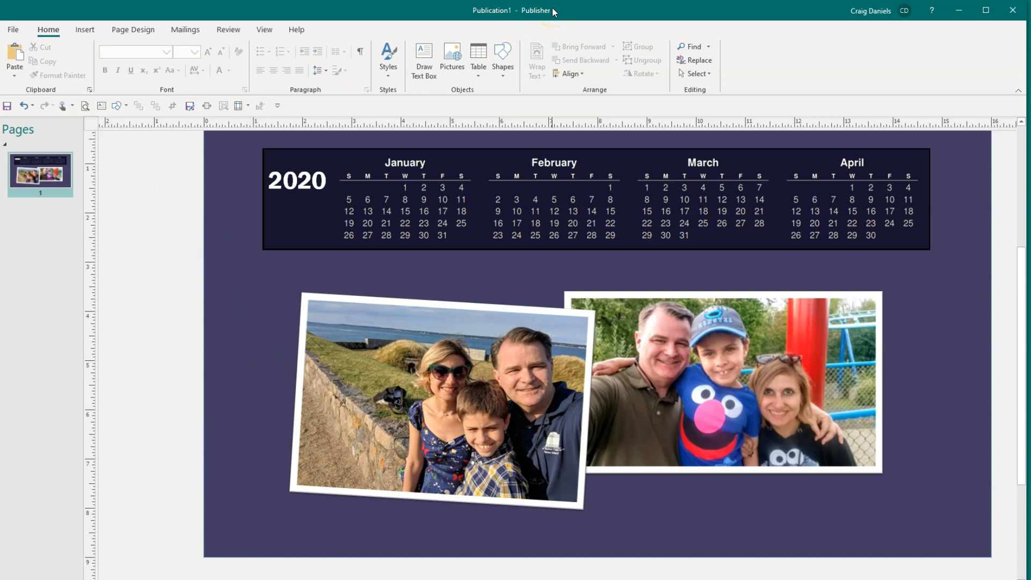
Step: Save the publication to the Desktop folder as a Publisher file named 2020 desktop wallpaper
{"action": "left_click", "coordinate": [13, 29]}
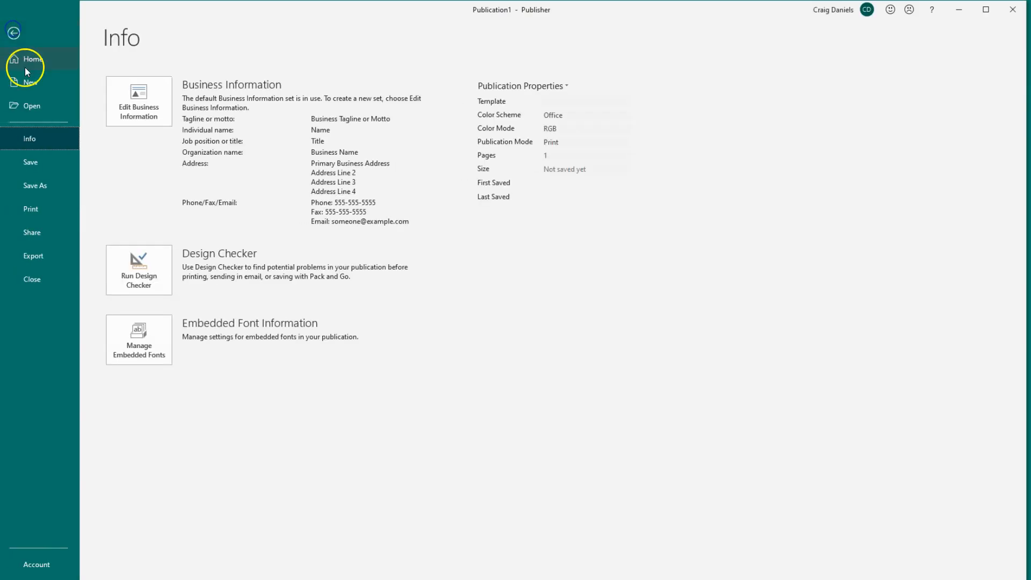
{"action": "left_click", "coordinate": [42, 187]}
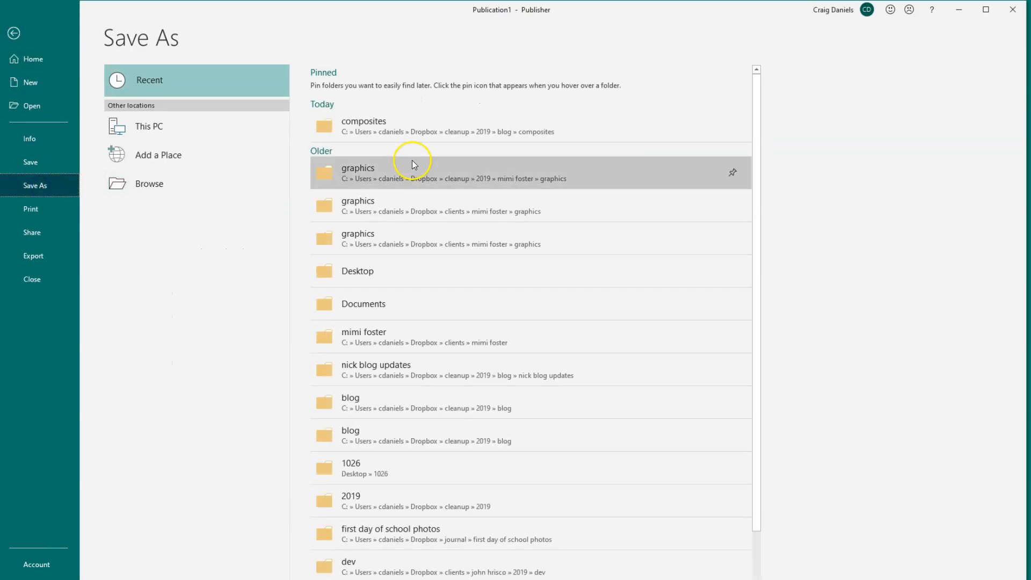
{"action": "left_click", "coordinate": [370, 272]}
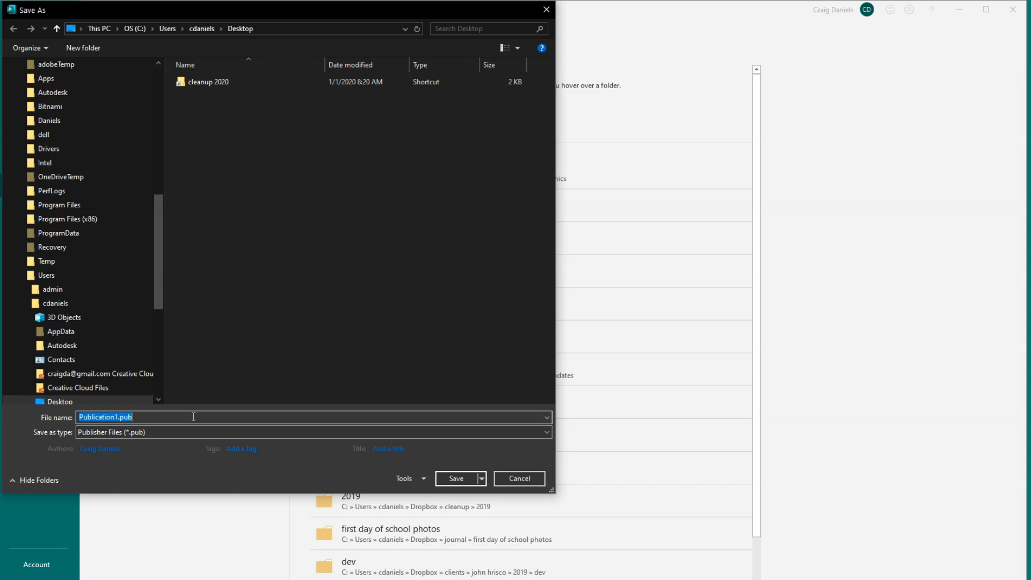
{"action": "type", "text": "20"}
{"action": "key", "text": "BackSpace"}
{"action": "key", "text": "BackSpace"}
{"action": "type", "text": "2020 desktop wallpaper"}
{"action": "key", "text": "Return"}
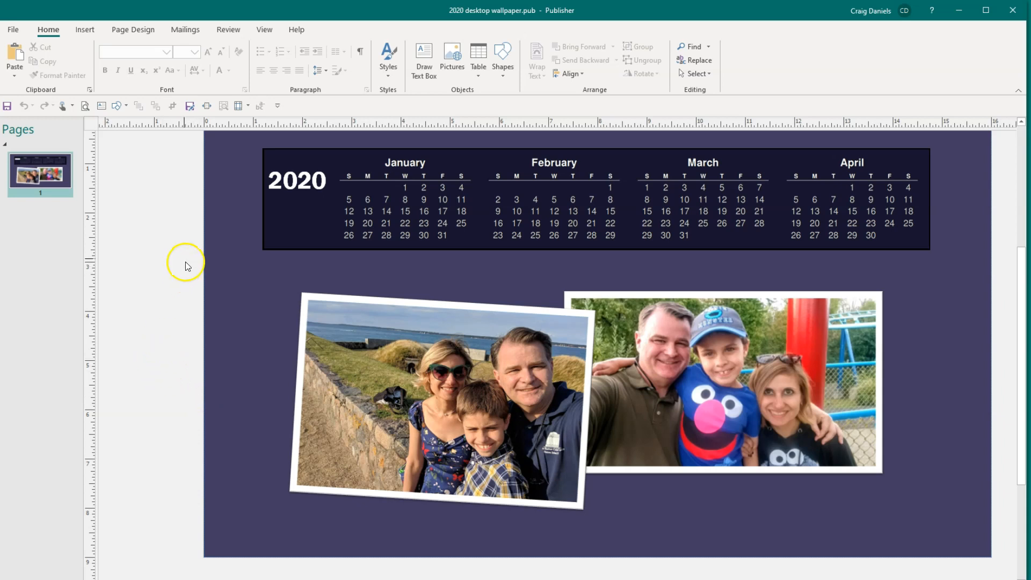
Step: Start saving another copy of the publication and choose the Pictures folder as its location
{"action": "left_click", "coordinate": [14, 29]}
{"action": "left_click", "coordinate": [51, 189]}
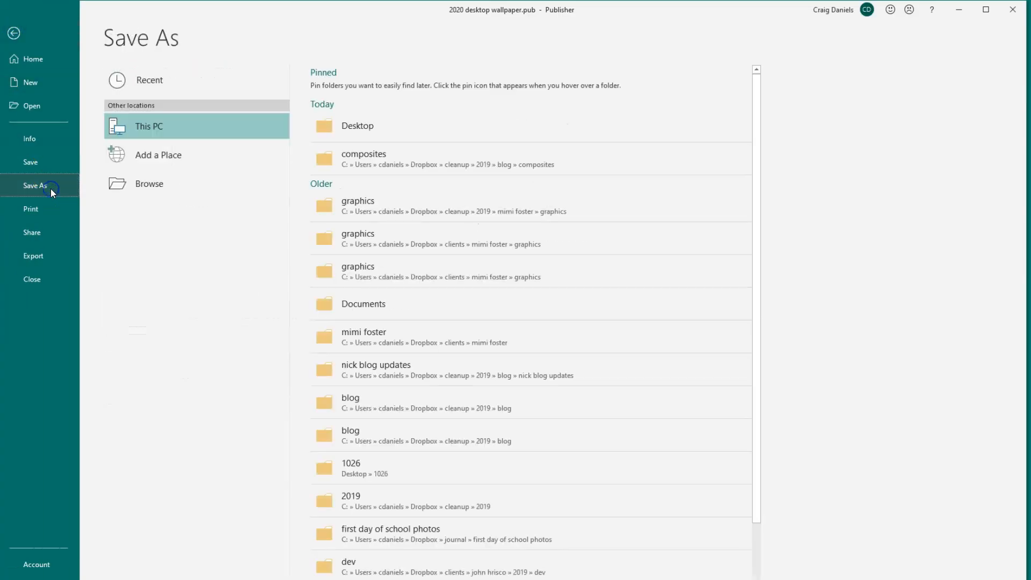
{"action": "left_click", "coordinate": [385, 142]}
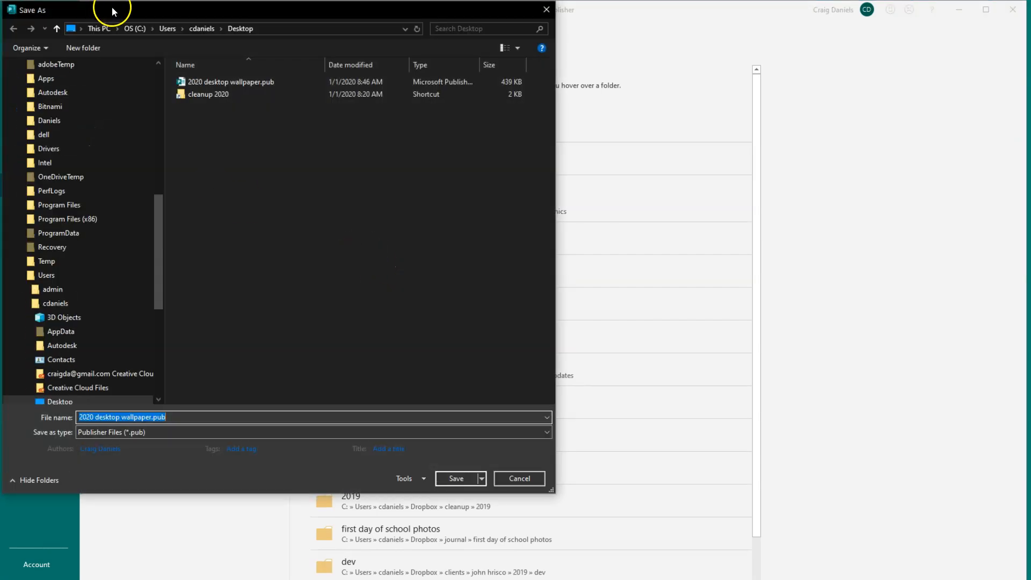
{"action": "left_click_drag", "start_coordinate": [111, 7], "coordinate": [123, 59]}
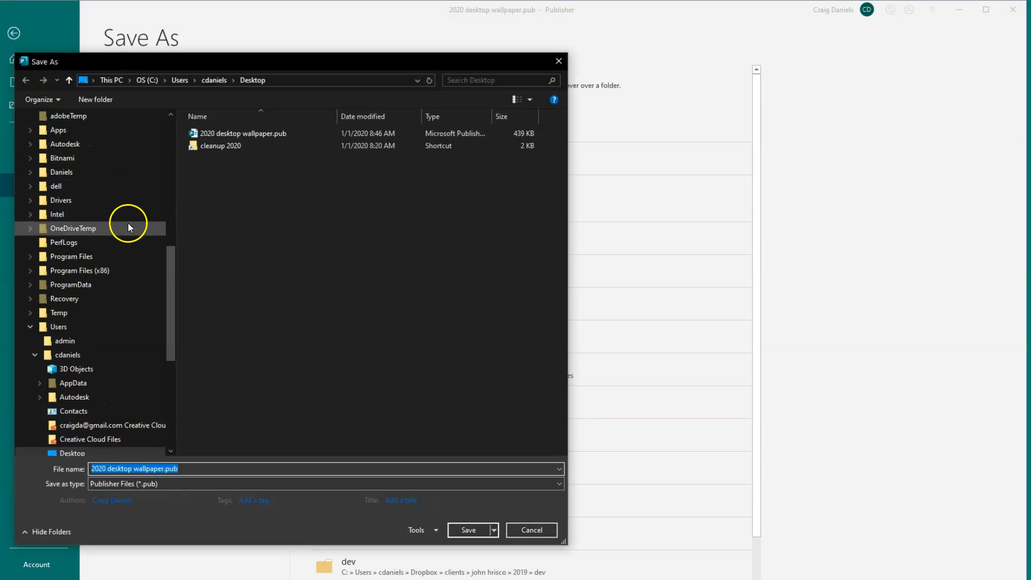
{"action": "left_click_drag", "start_coordinate": [170, 330], "coordinate": [169, 399]}
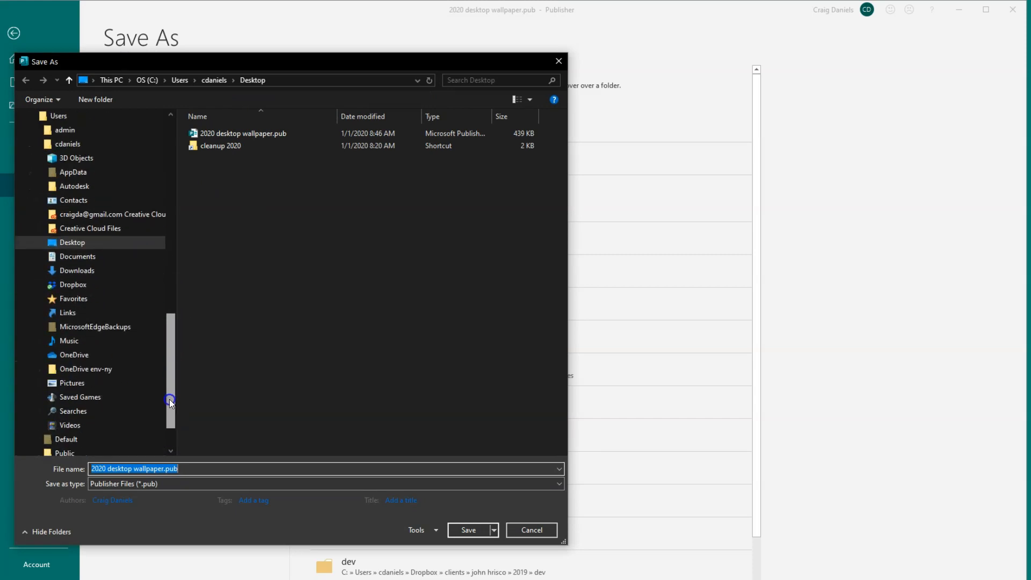
{"action": "left_click", "coordinate": [84, 386]}
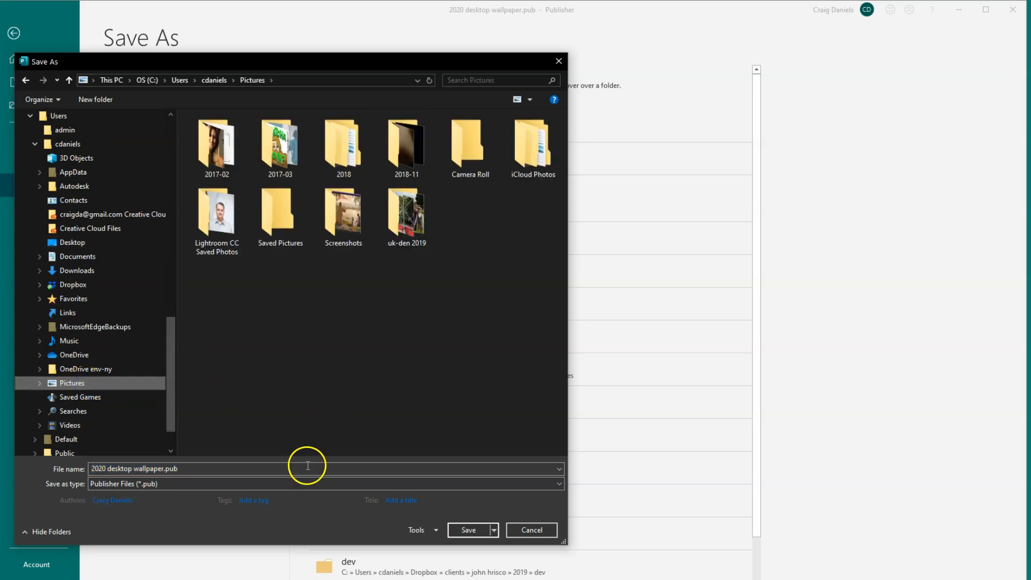
Step: Set the copy's file type to JPEG File Interchange Format (*.jpg) and save it as 2020 desktop wallpaper.jpg
{"action": "left_click", "coordinate": [173, 484]}
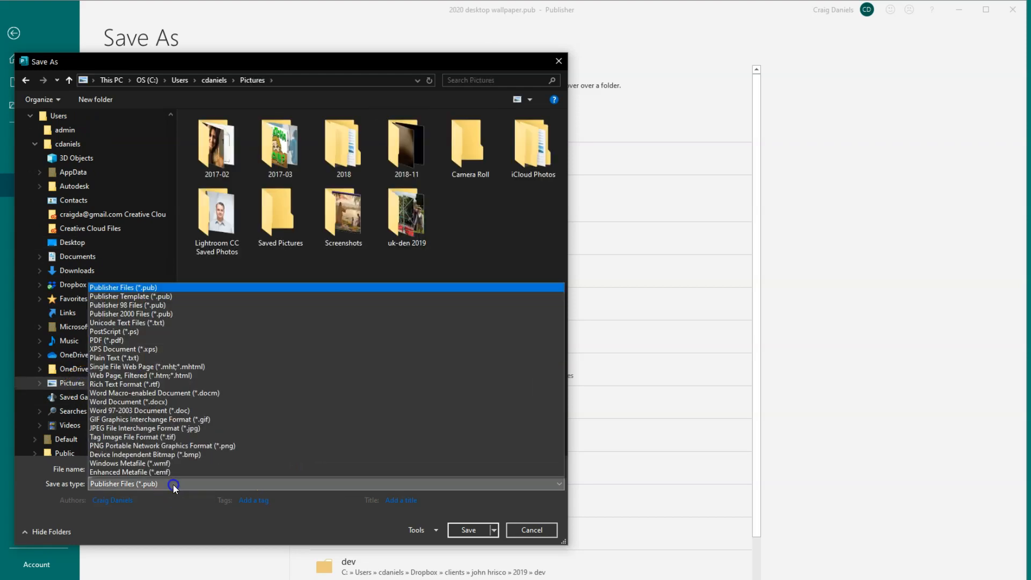
{"action": "left_click", "coordinate": [198, 428]}
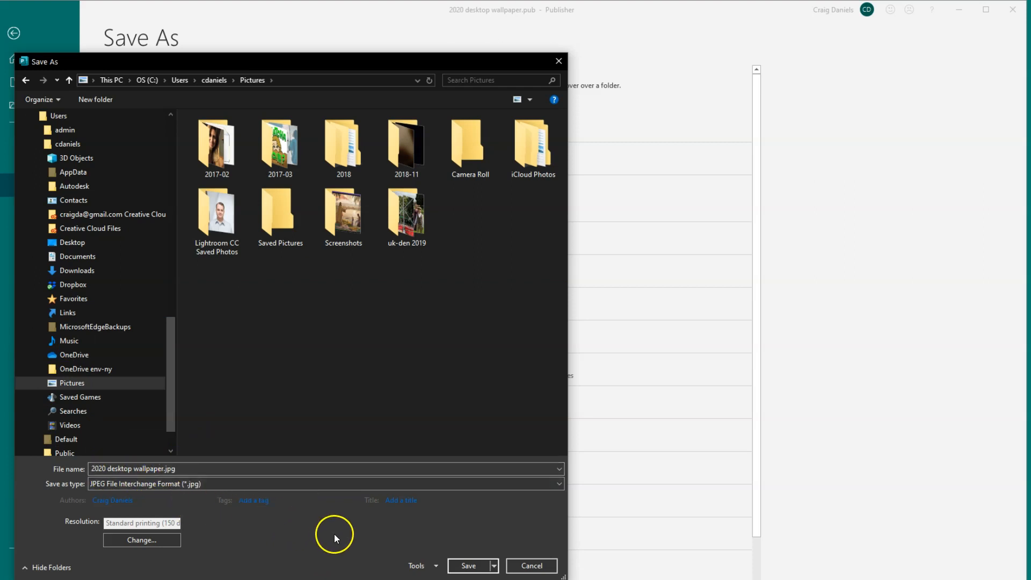
{"action": "left_click", "coordinate": [463, 565]}
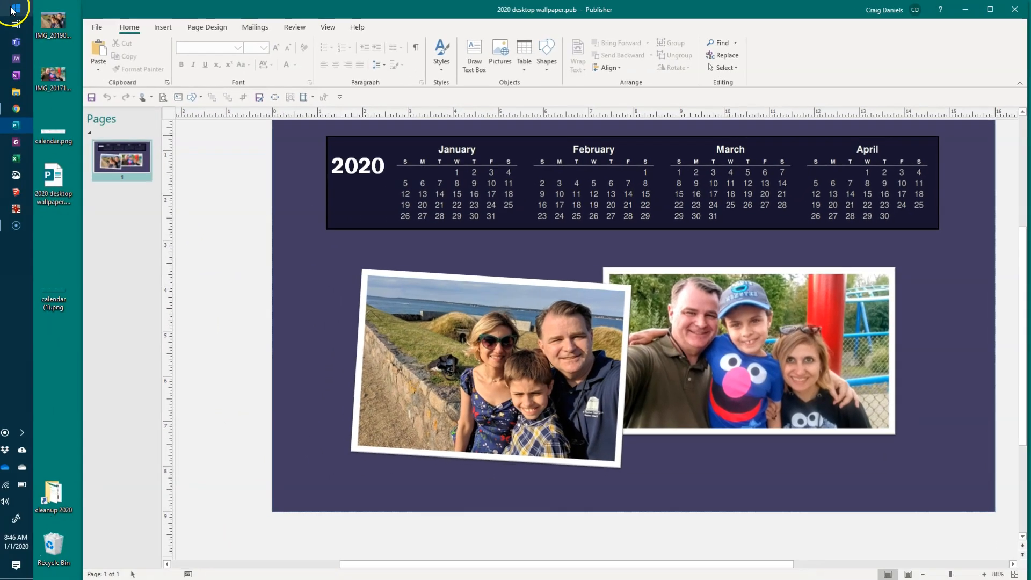
Step: Switch to the Pictures folder in File Explorer, set 2020 desktop wallpaper.jpg as the desktop background, and show the desktop
{"action": "left_click", "coordinate": [12, 10]}
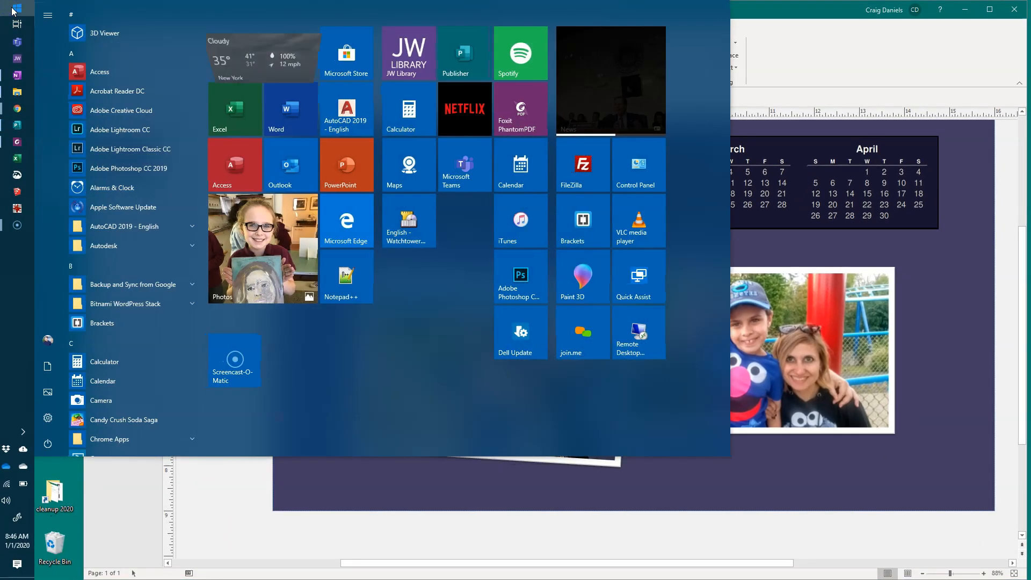
{"action": "left_click", "coordinate": [48, 395]}
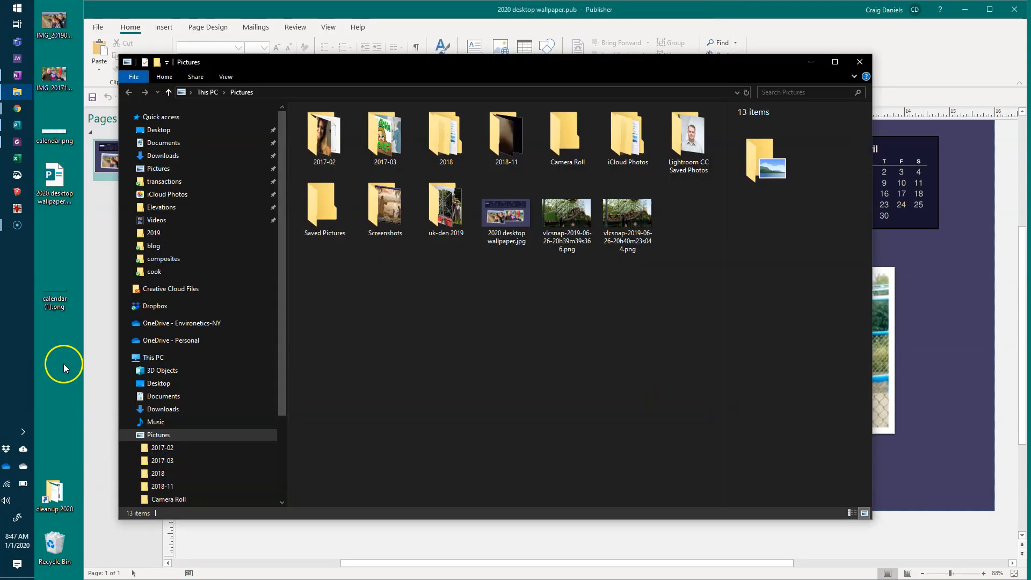
{"action": "left_click", "coordinate": [507, 241]}
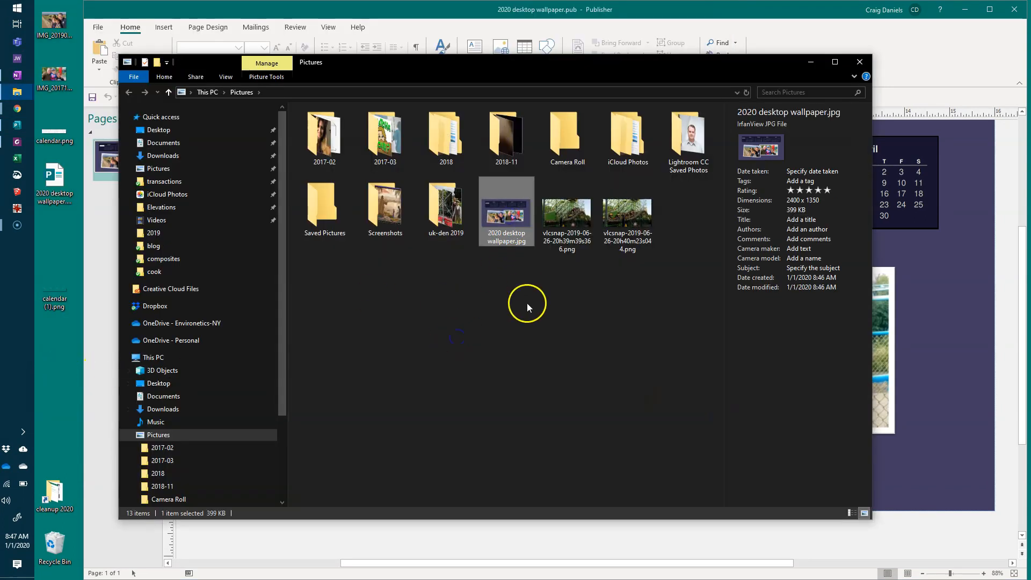
{"action": "right_click", "coordinate": [504, 215]}
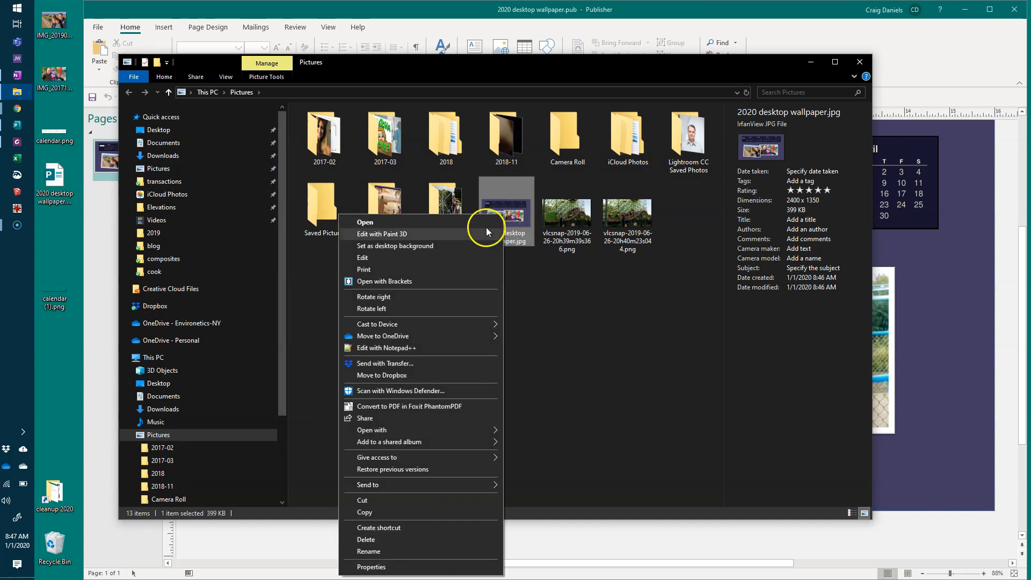
{"action": "left_click", "coordinate": [407, 247]}
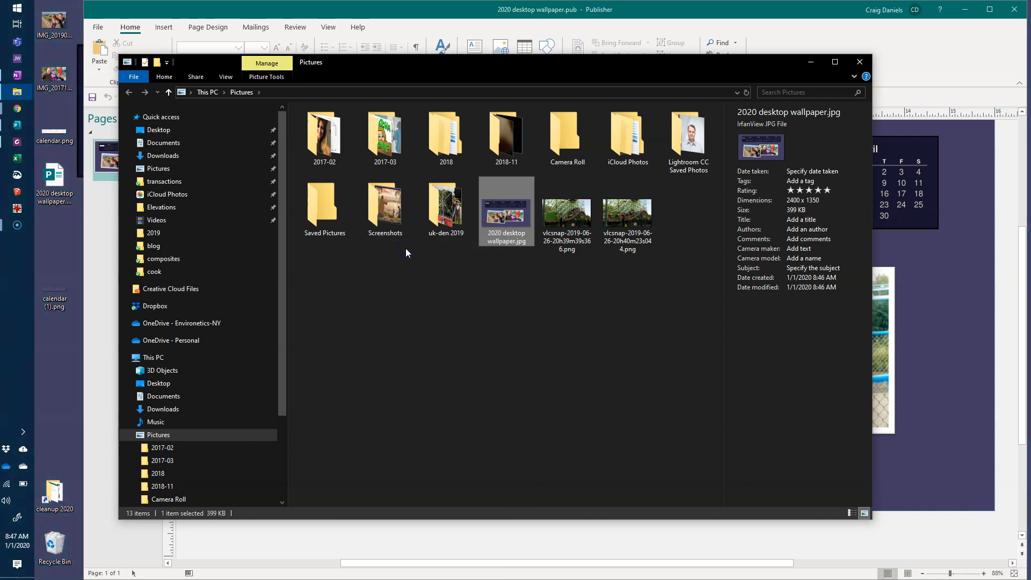
{"action": "key", "text": "super+d"}
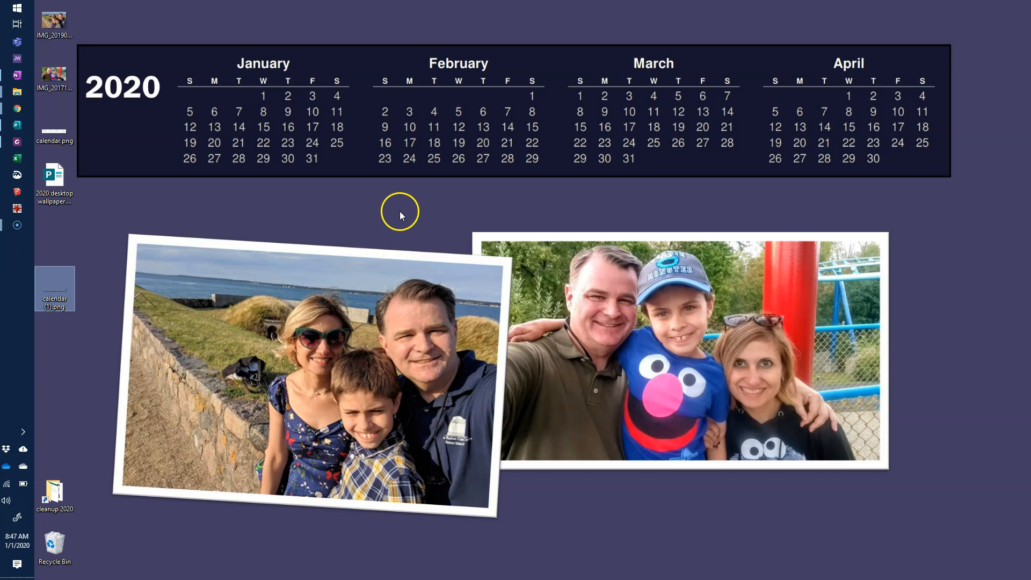
{"action": "left_click", "coordinate": [16, 224]}
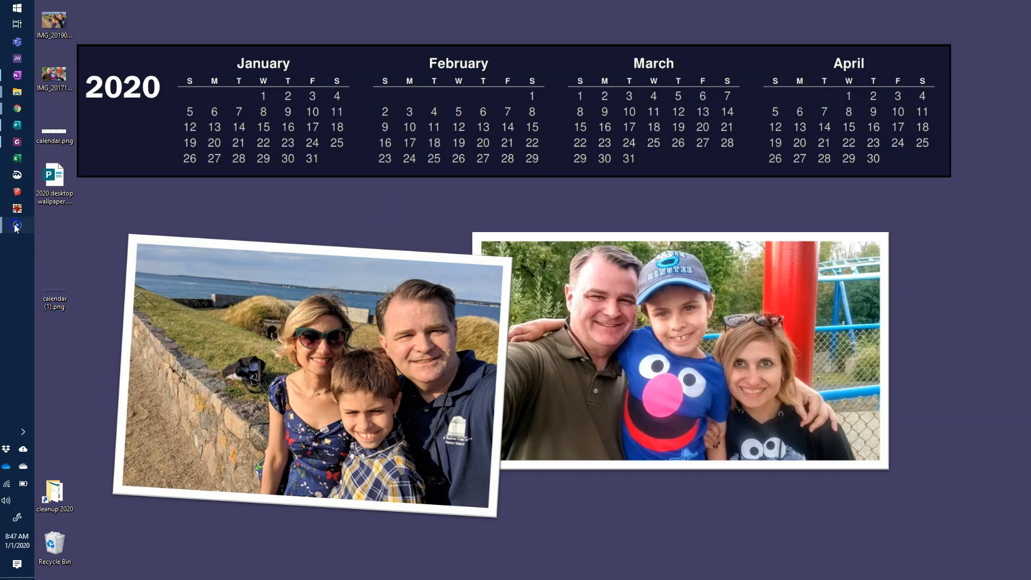